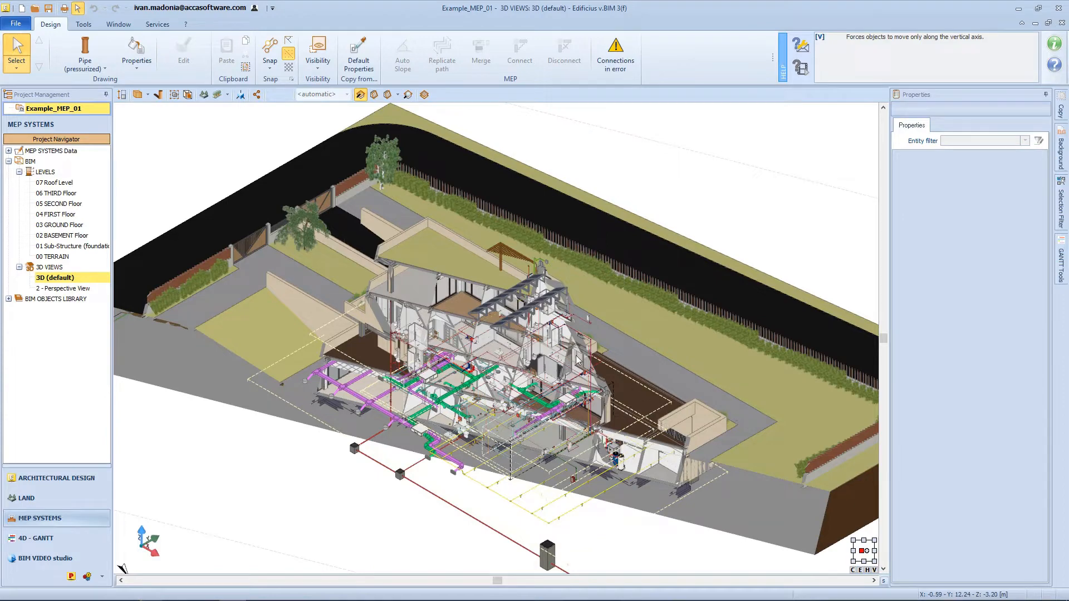
Examine the pipes, ducts and other MEP installations inside the example building in the 3D view.
middle_click_drag(508, 421, 520, 395)
scroll(539, 393, "up", 5)
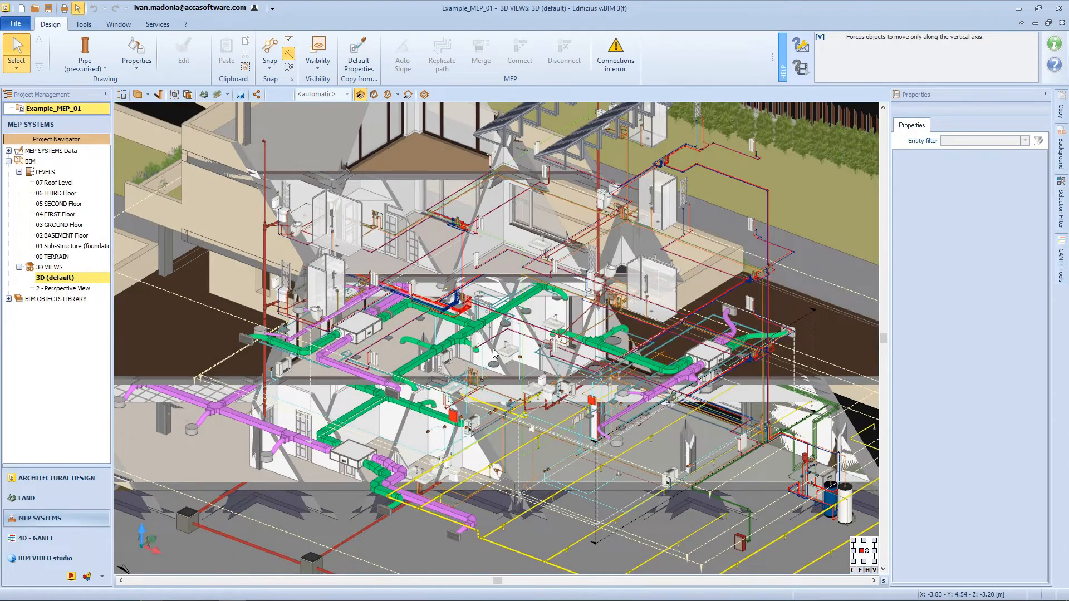
scroll(495, 355, "down", 5)
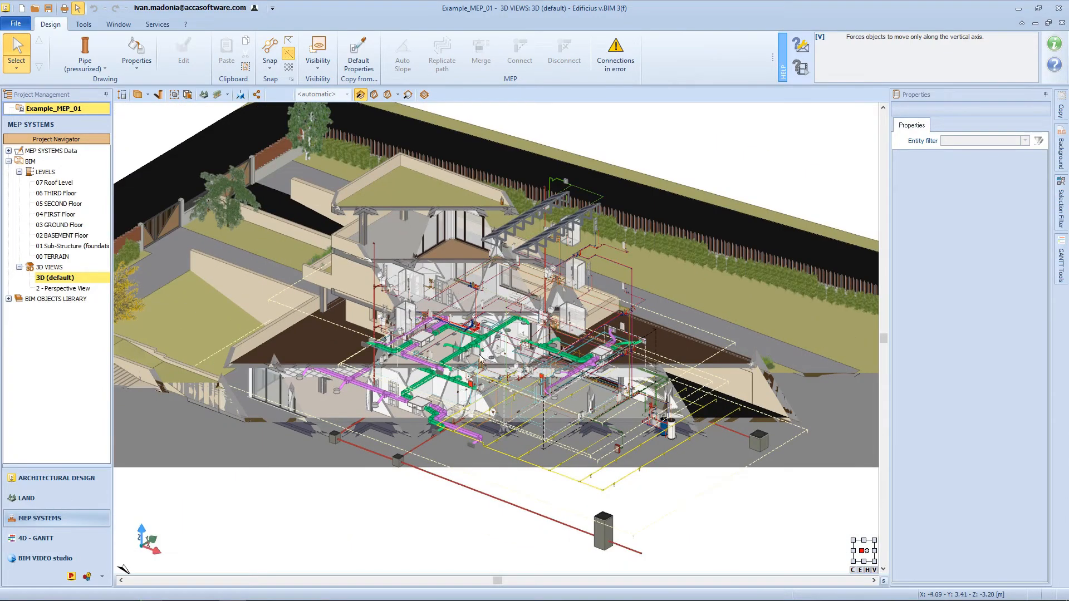
Review the available mechanical and electrical installation objects and choose the Pipe (pressurized) tool.
left_click(84, 56)
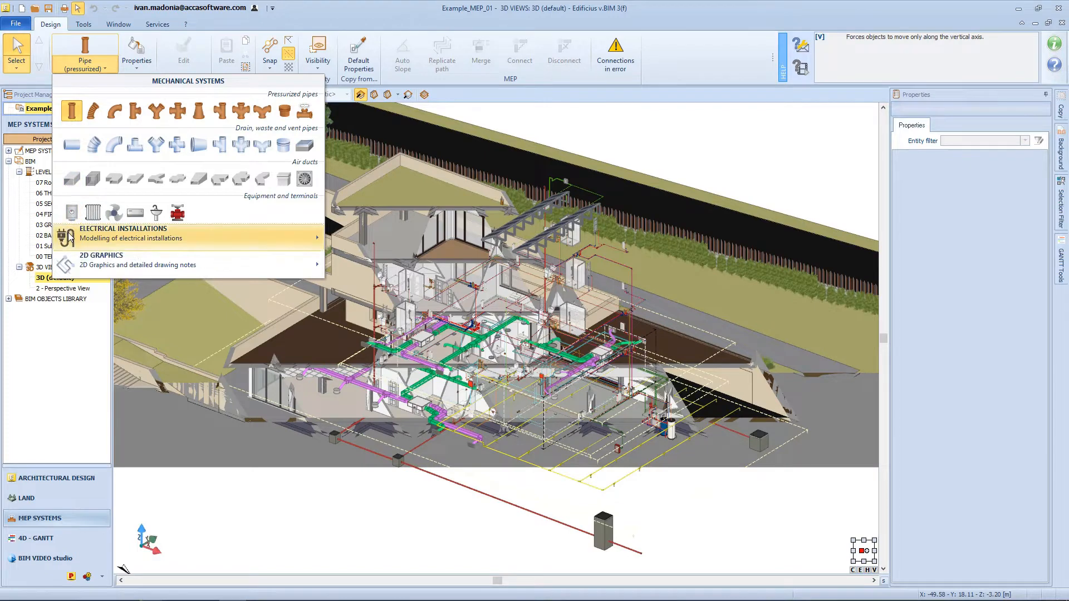
mouse_move(69, 236)
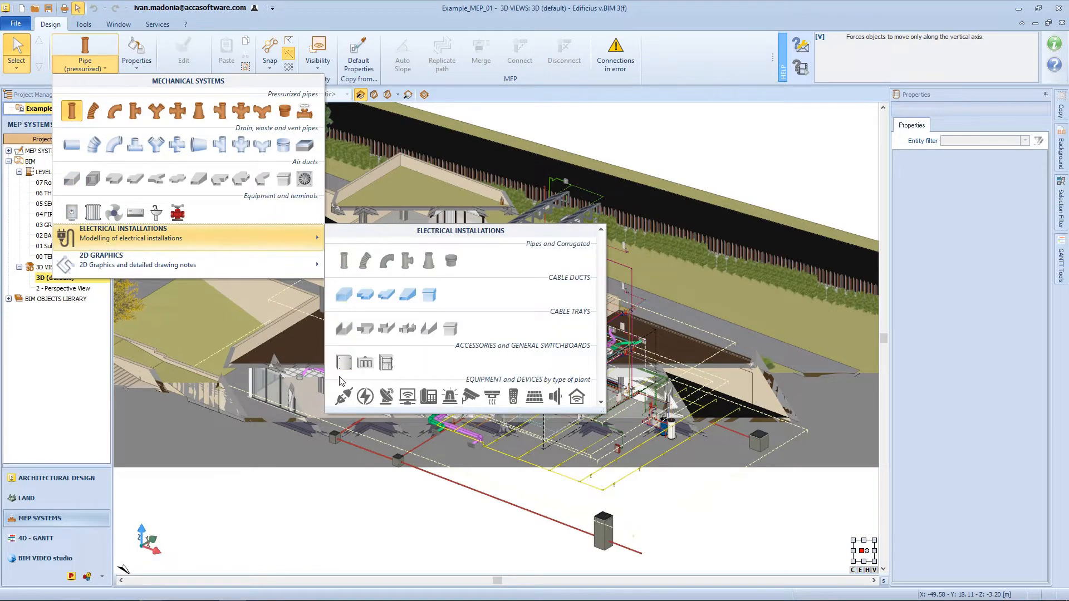
left_click(71, 111)
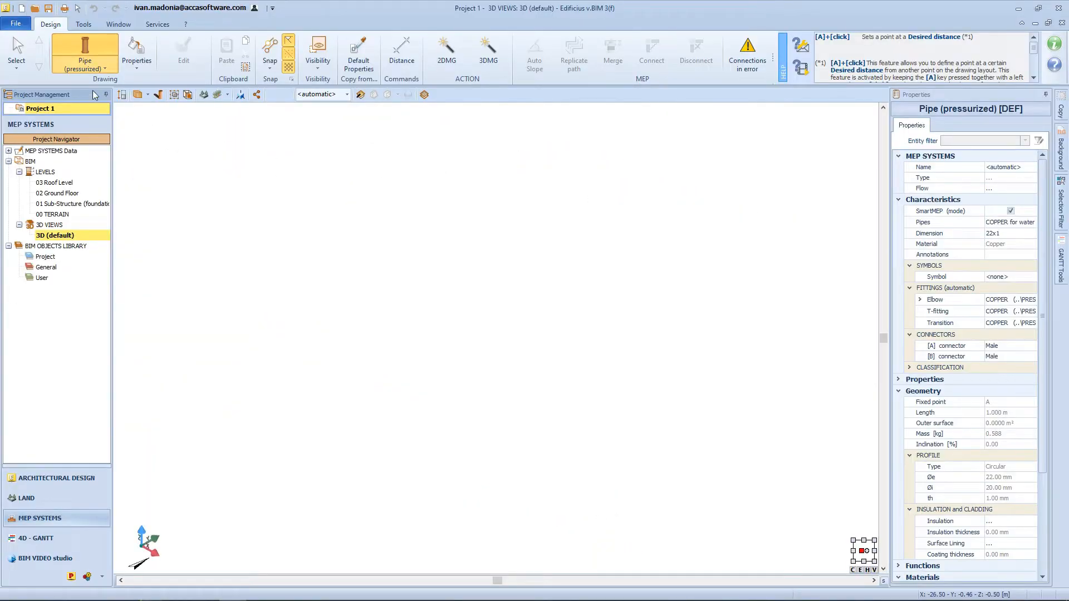
Look at the COPPER for water pipe in the project's BIM objects library and return to the 3D (default) view.
left_click(45, 256)
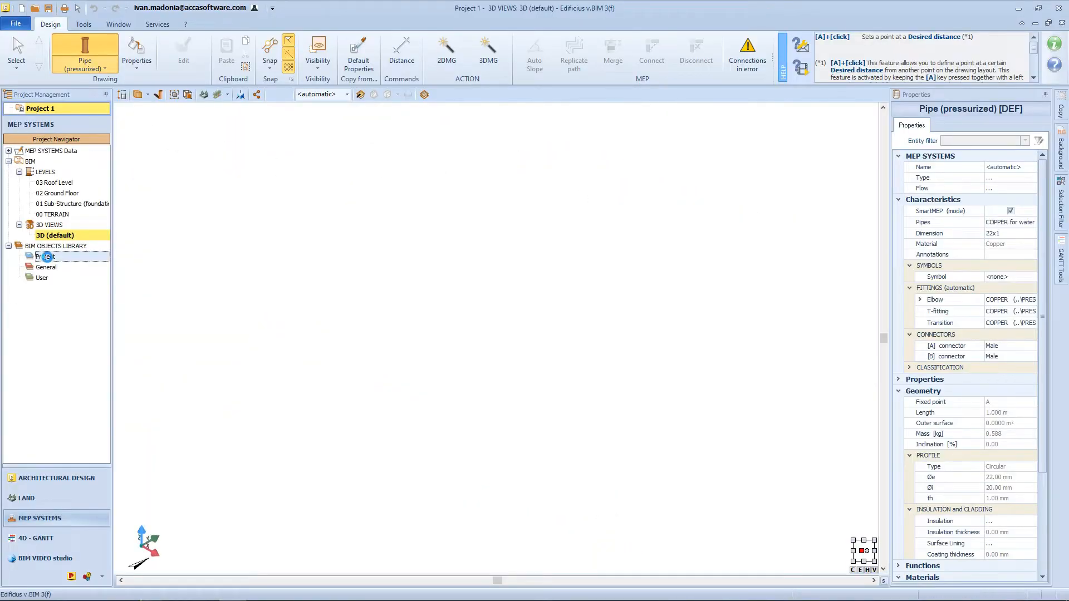
left_click(388, 193)
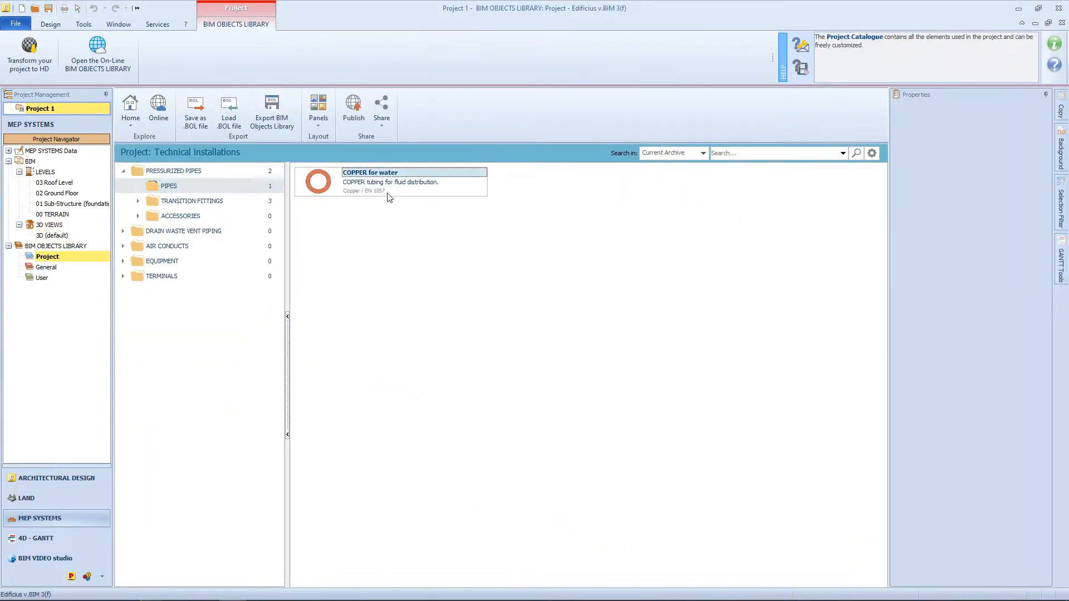
left_click(56, 236)
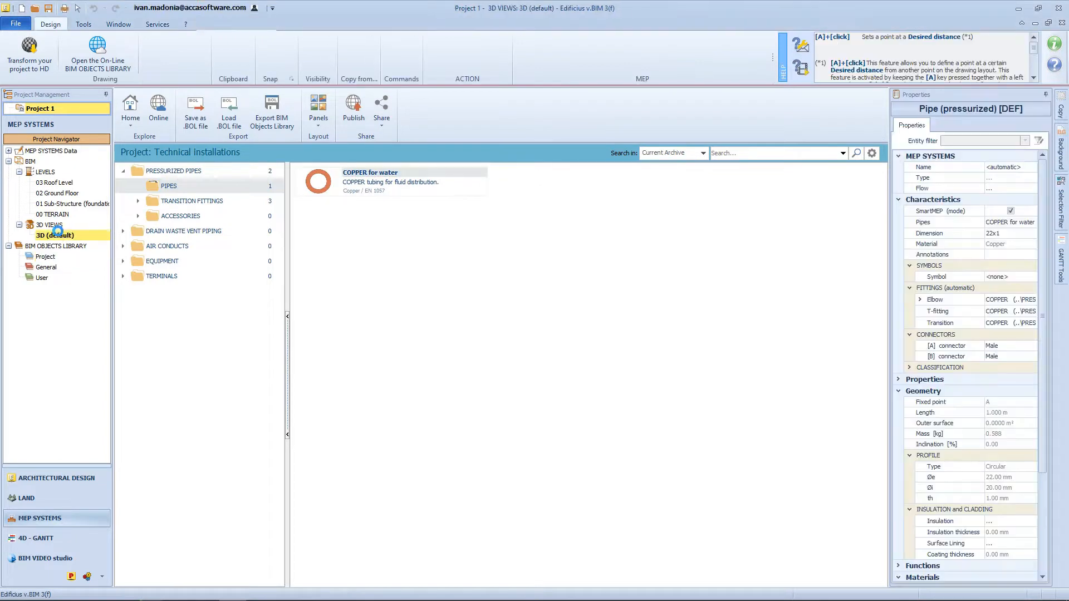
Add a pipe element to the project library with 1.00 mm thickness, 22.00 mm outer diameter and 20.00 mm inner diameter.
left_click(99, 69)
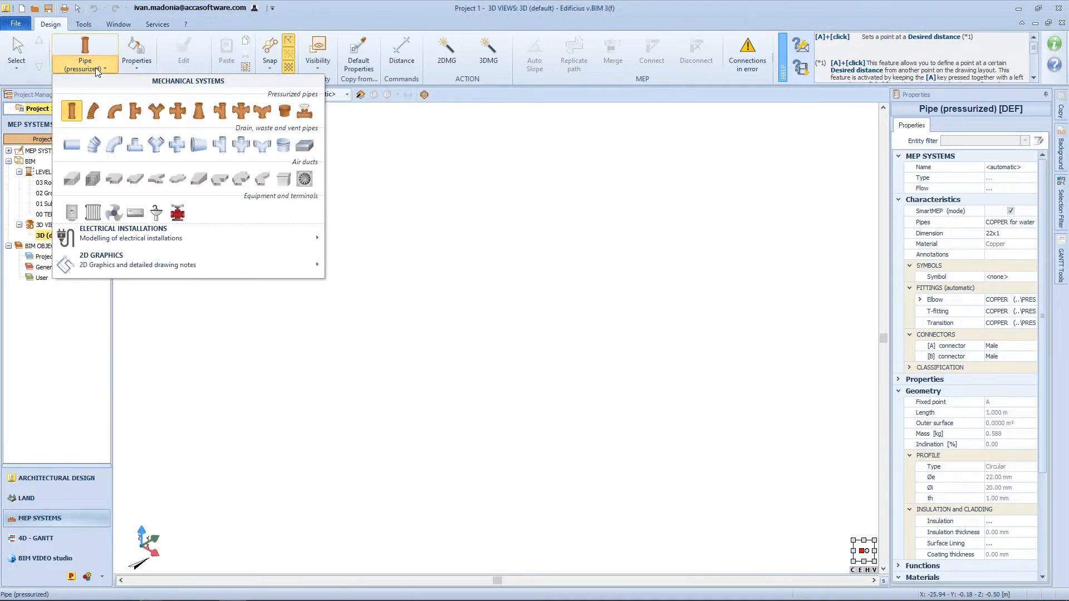
left_click(115, 140)
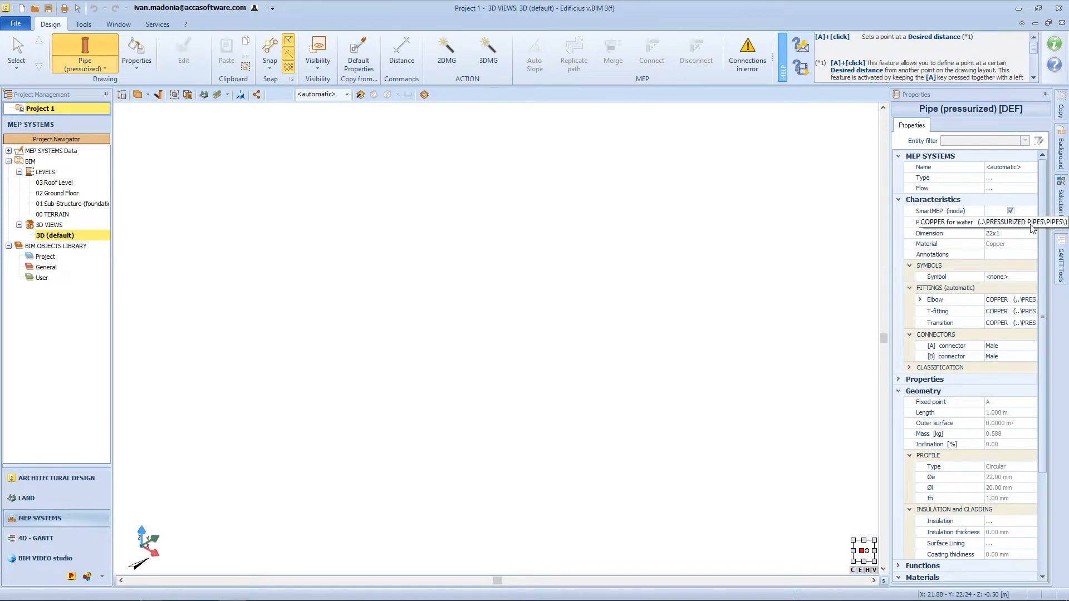
left_click(997, 224)
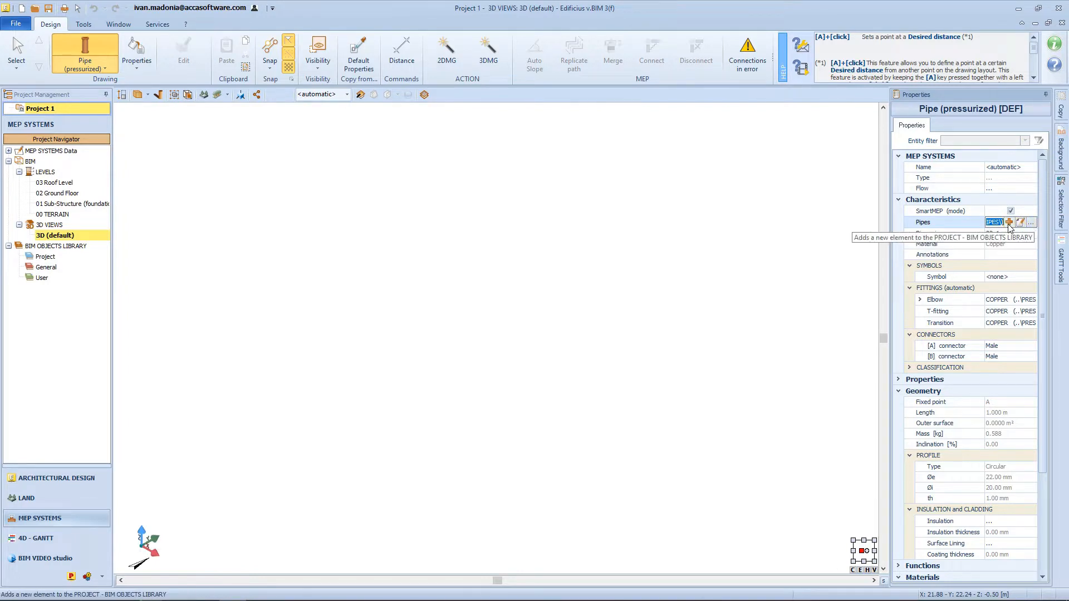
left_click(1009, 225)
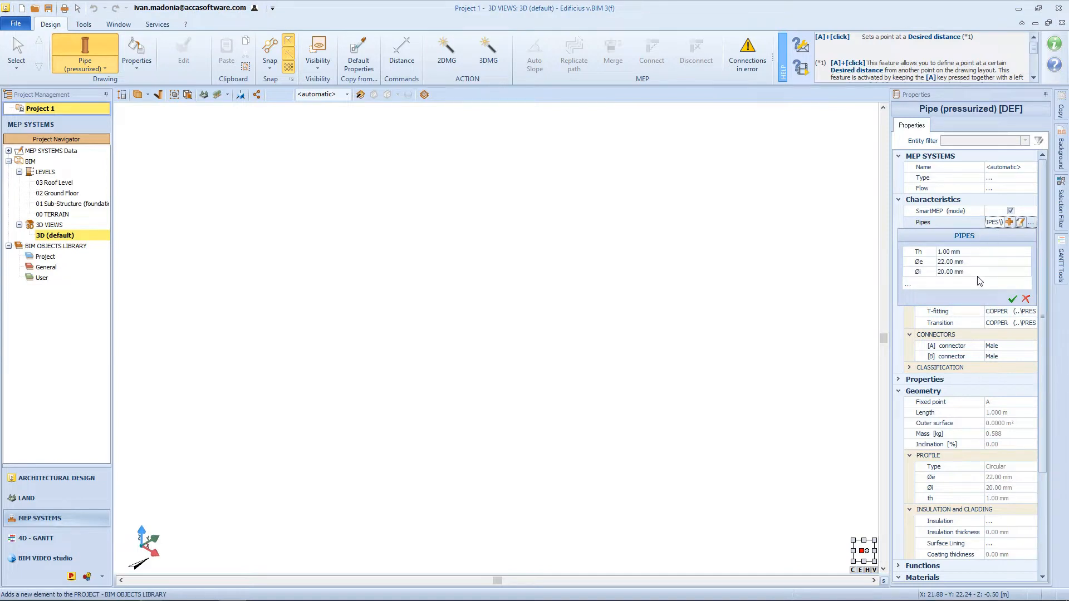
left_click(1012, 300)
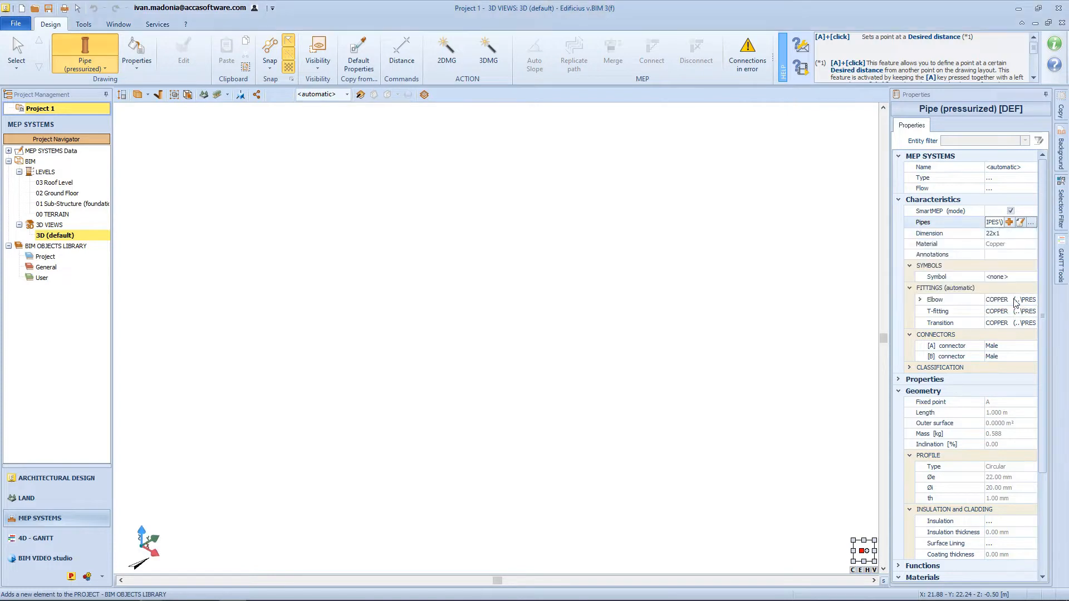
Review the COPPER for water element's definition and browse the pipes in the General, Project and User libraries.
left_click(1021, 226)
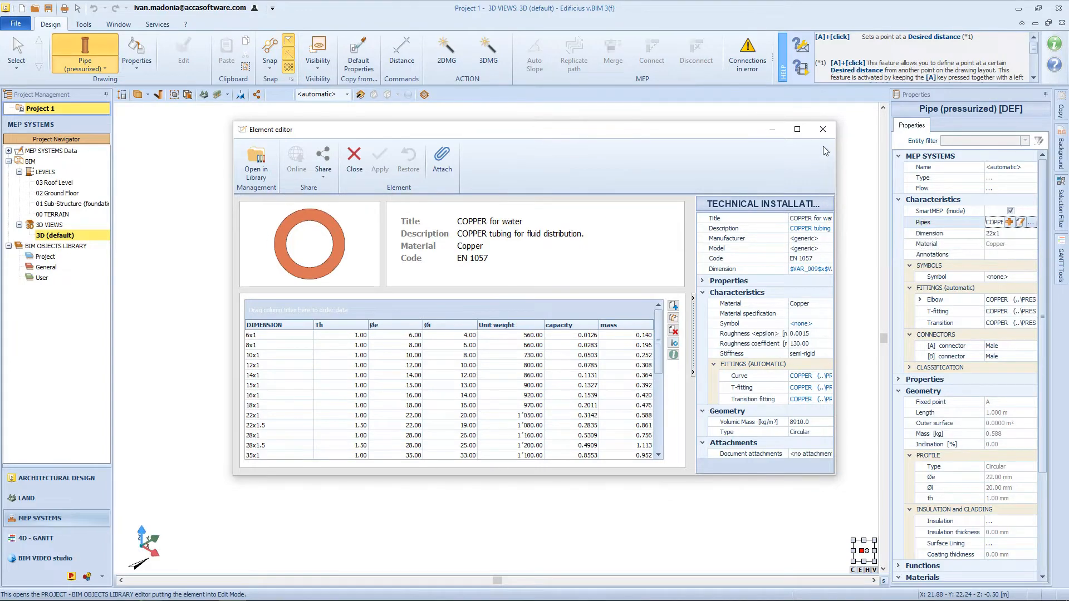
left_click(823, 130)
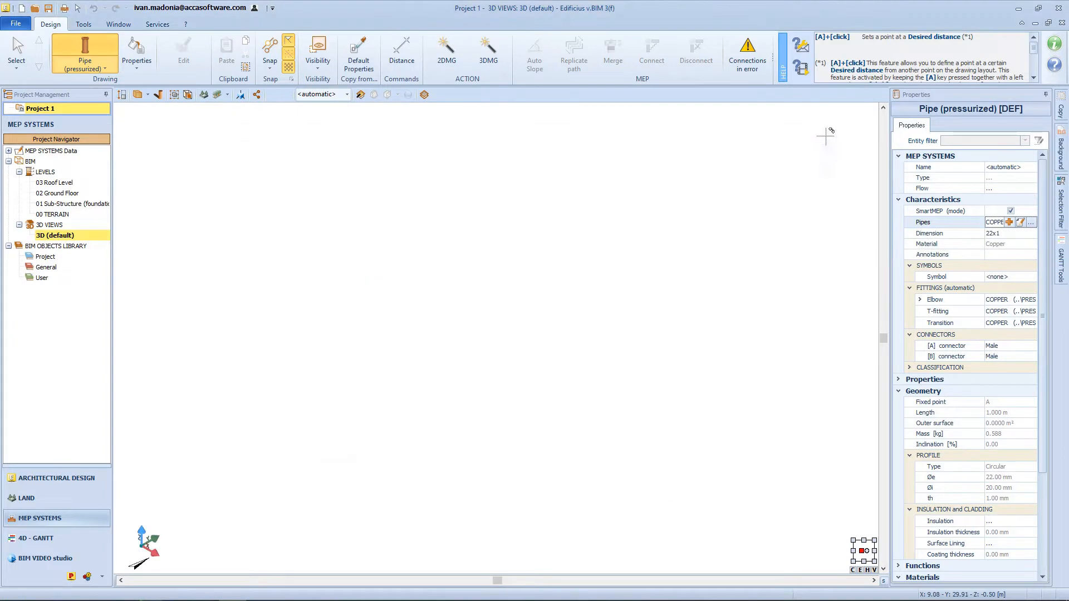
left_click(1032, 223)
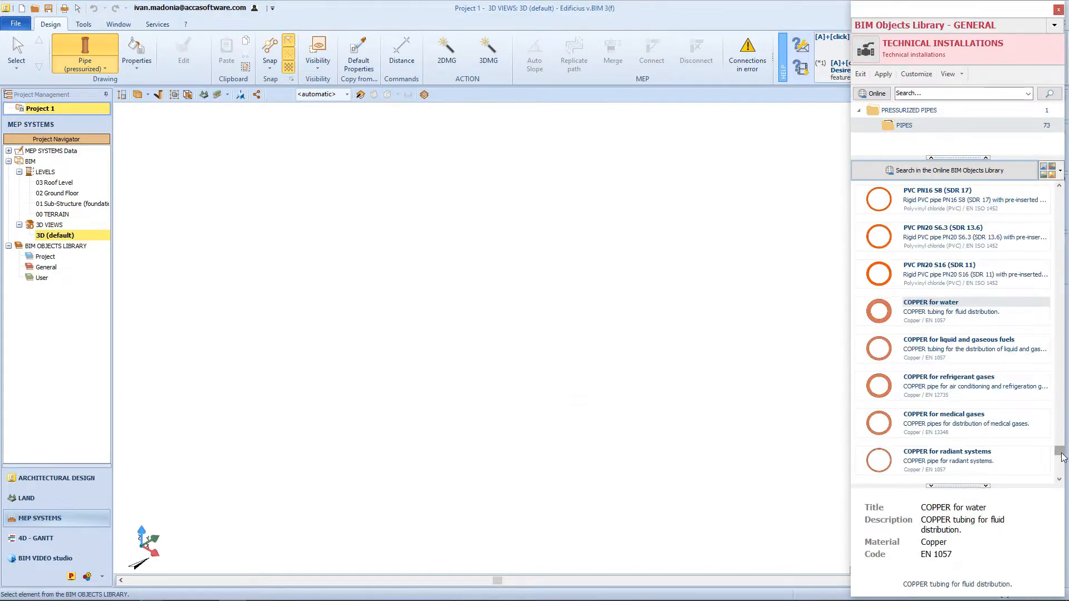
left_click_drag(1058, 450, 1050, 347)
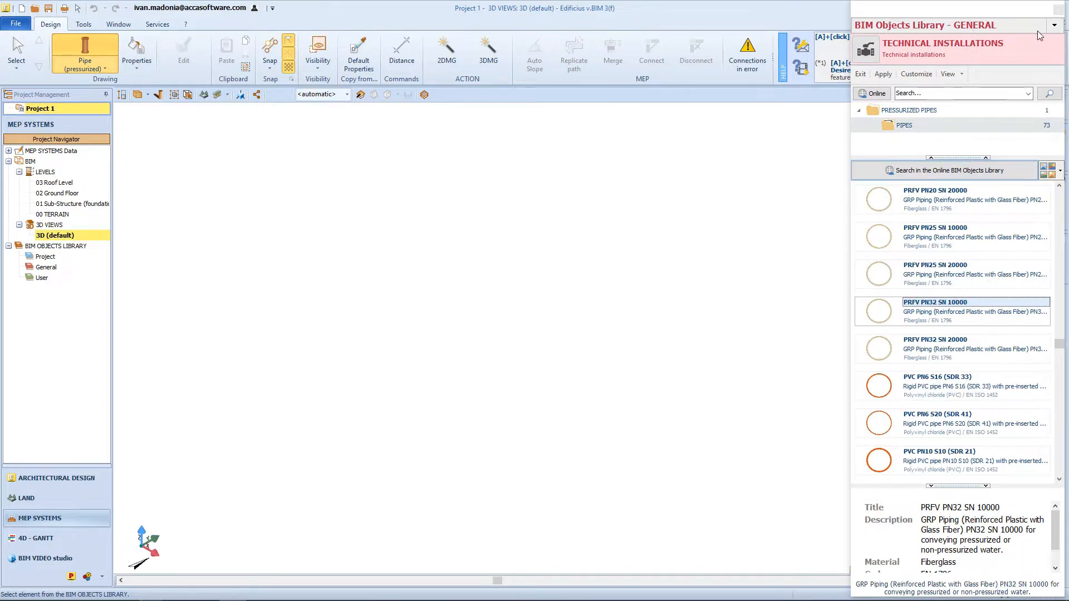
left_click(1054, 25)
left_click(1013, 43)
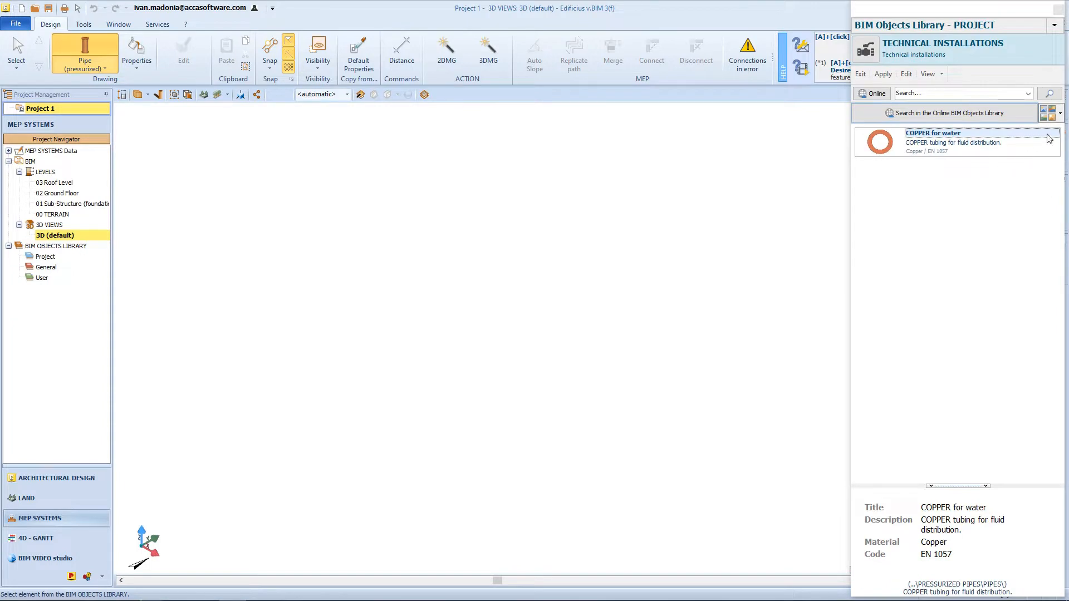
left_click(1054, 26)
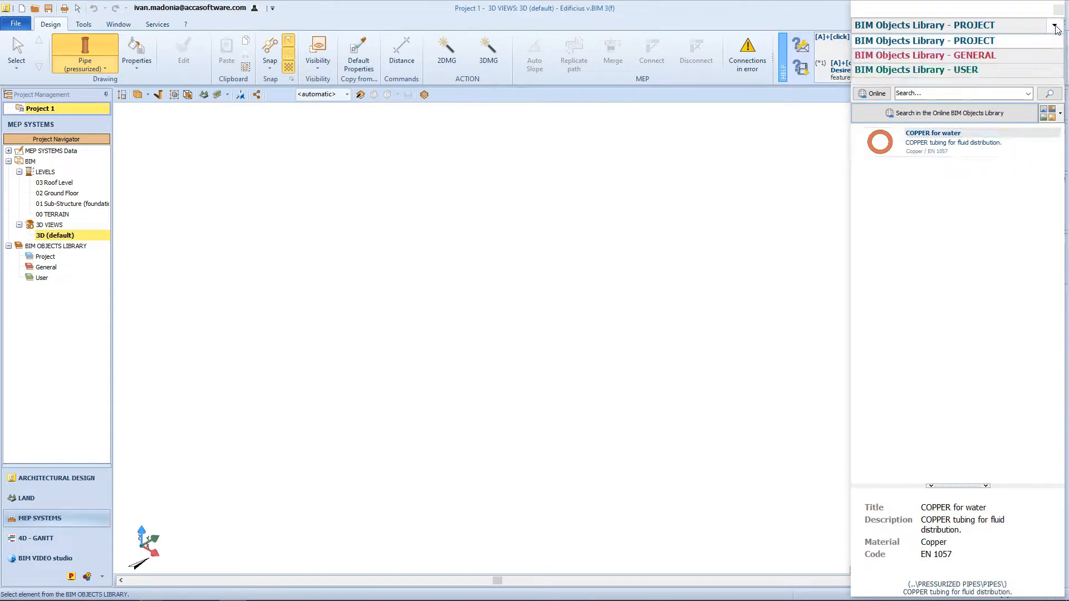
left_click(1047, 70)
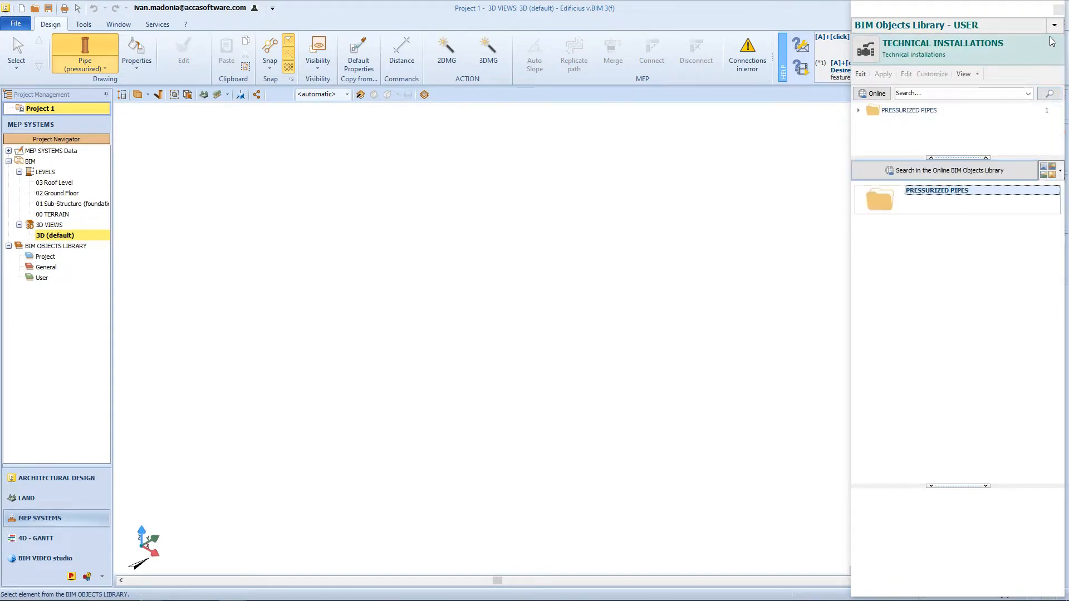
left_click(1057, 10)
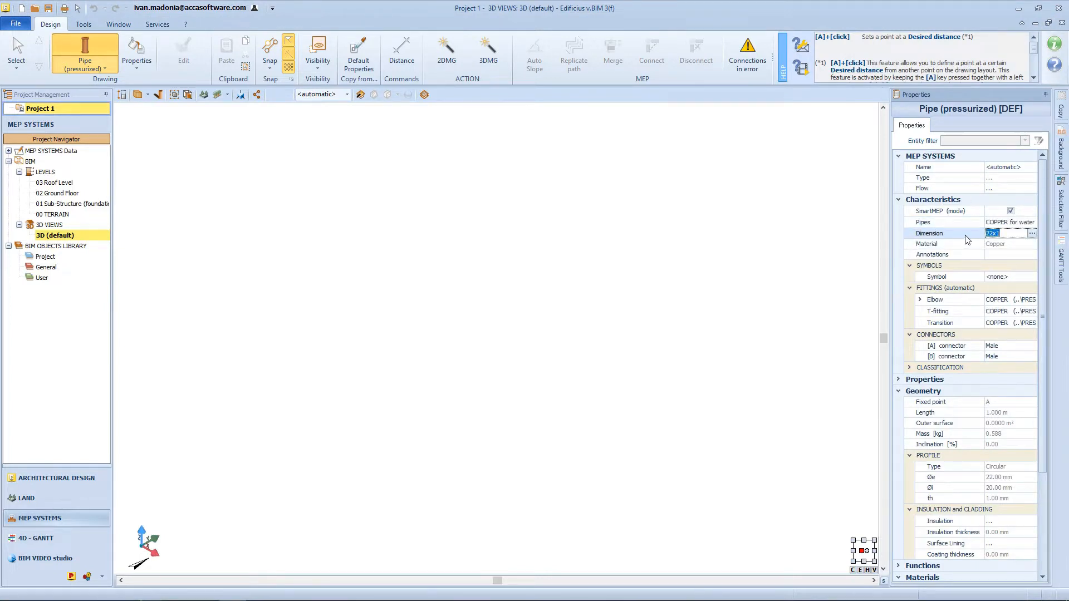
Set the default pressurized pipe's dimension to 28x1 and leave its annotations blank.
left_click(1031, 233)
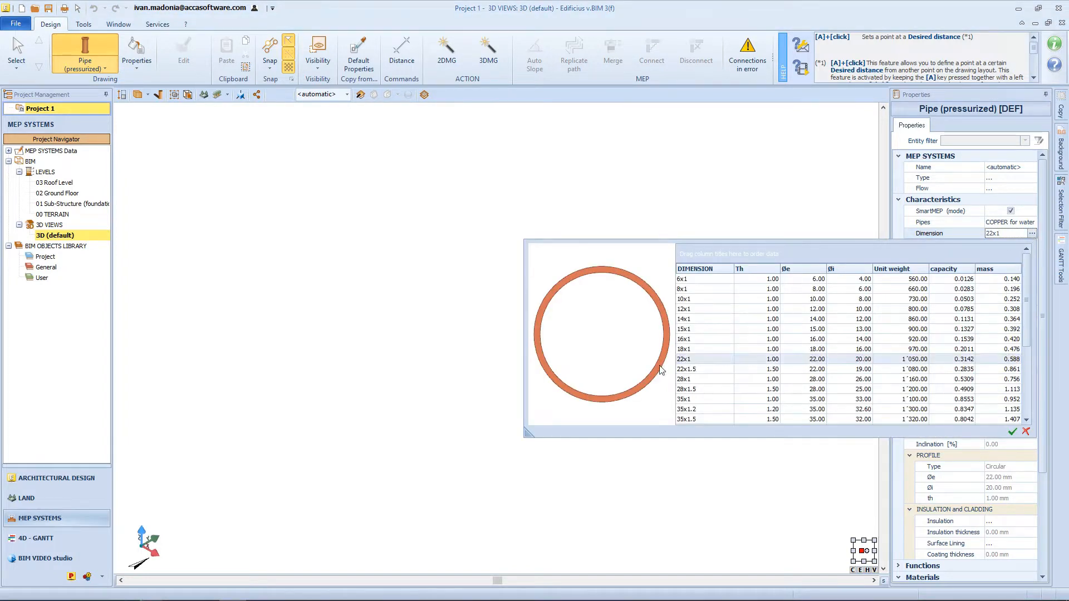
left_click(718, 379)
left_click(1012, 432)
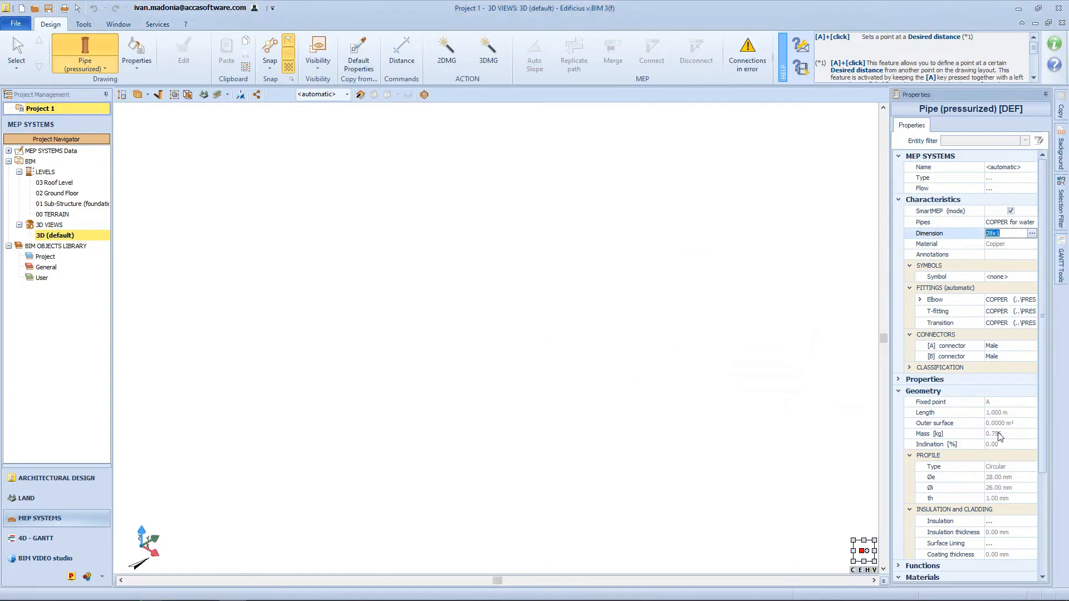
left_click(902, 253)
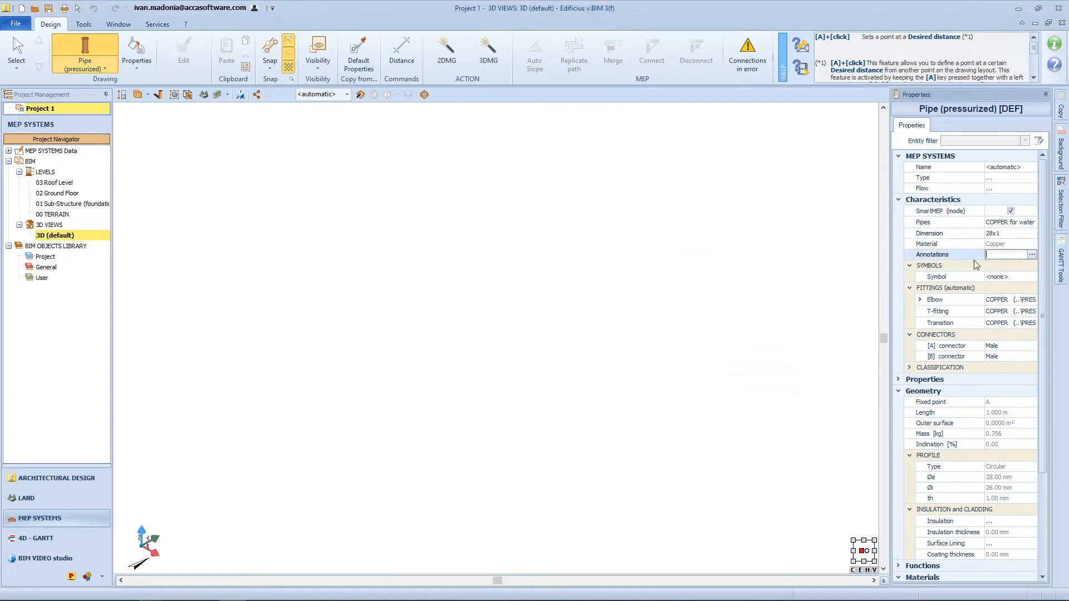
left_click(1032, 255)
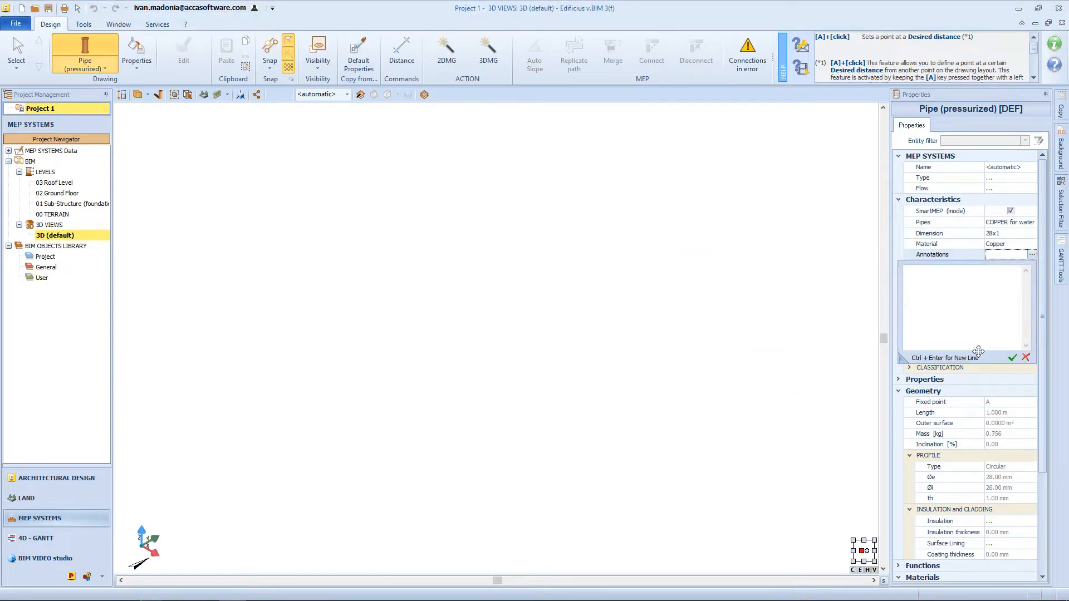
left_click(1014, 359)
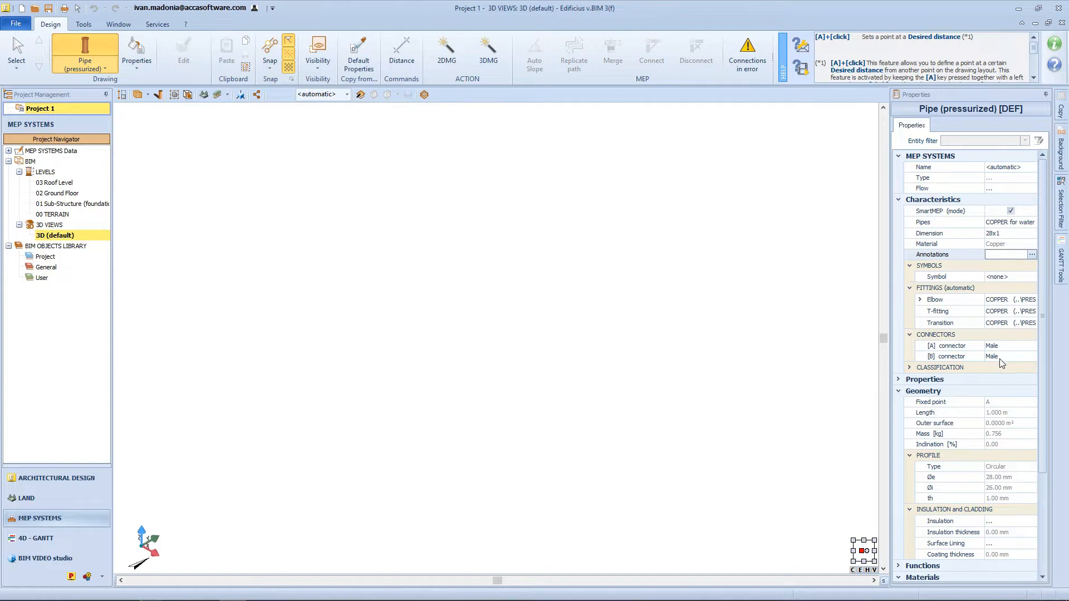
Set the pipe's [A] connector to Female and its [B] connector to Flange.
left_click(1031, 351)
left_click(1032, 346)
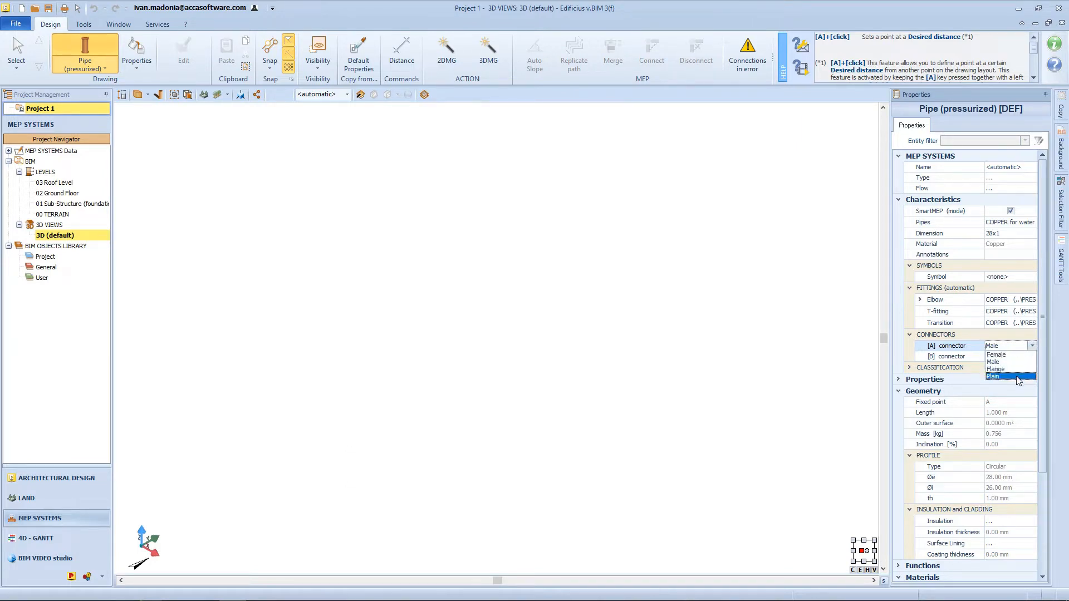
left_click(996, 354)
left_click(1030, 357)
left_click(1032, 357)
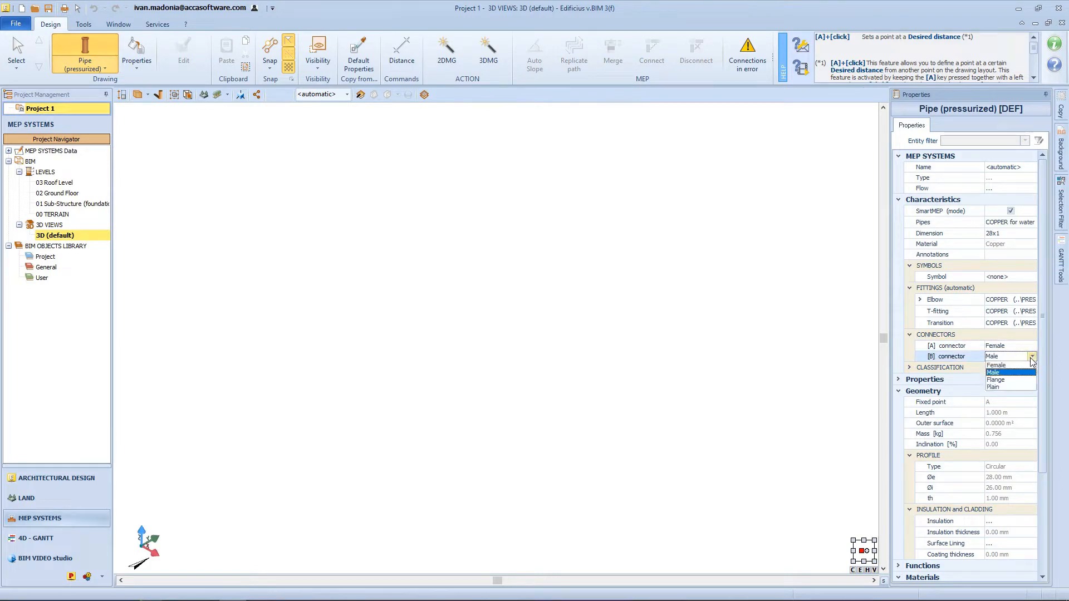
left_click(999, 380)
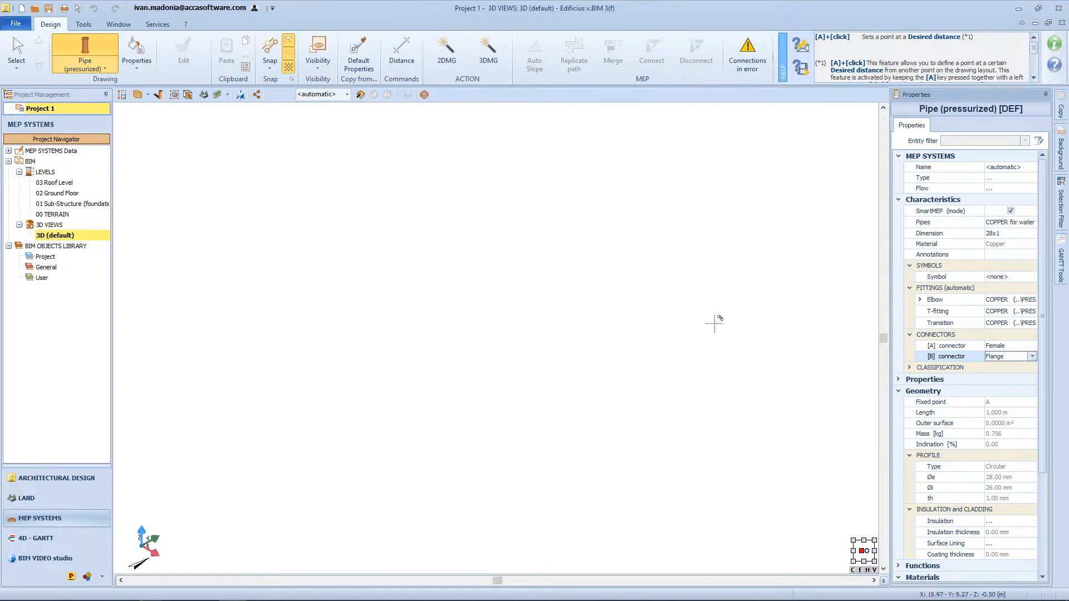
Switch to the Duct (air) tool and review the section dimensions for a new duct element without adding it.
left_click(105, 68)
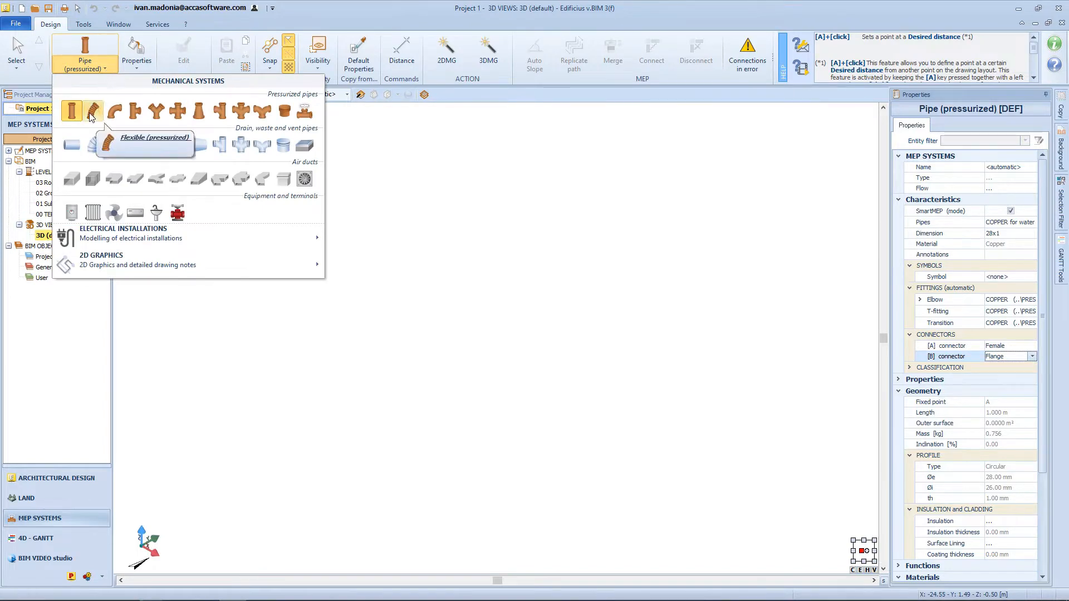
left_click(73, 180)
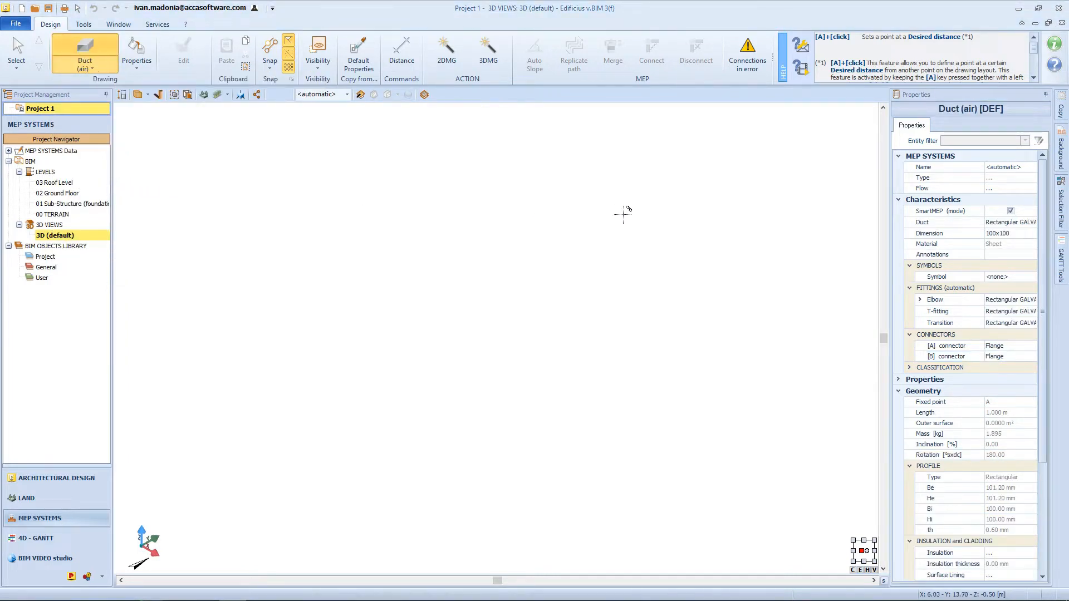
left_click(908, 226)
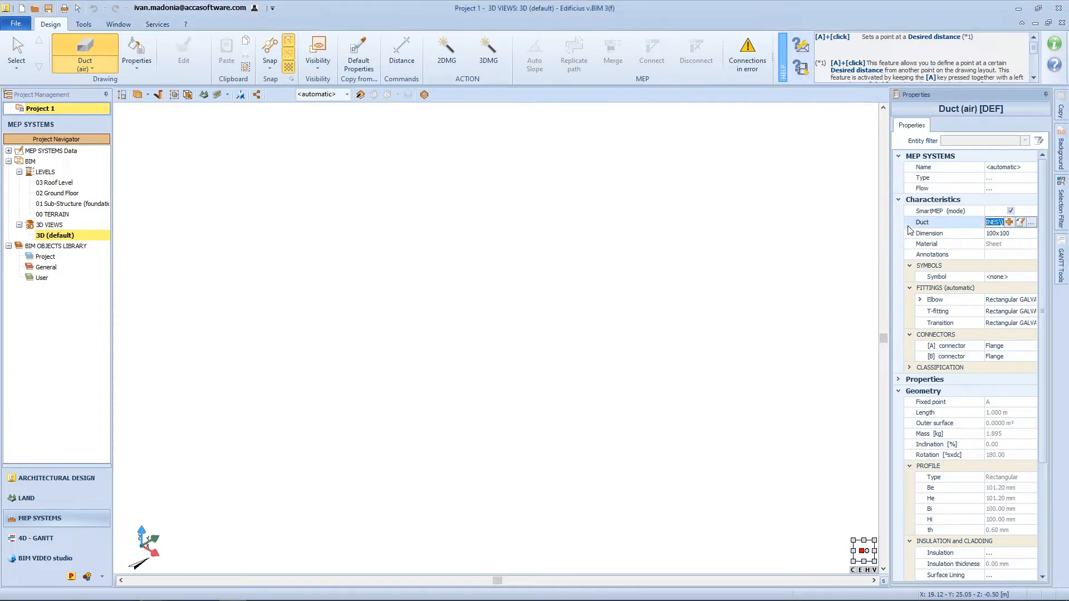
left_click(1009, 223)
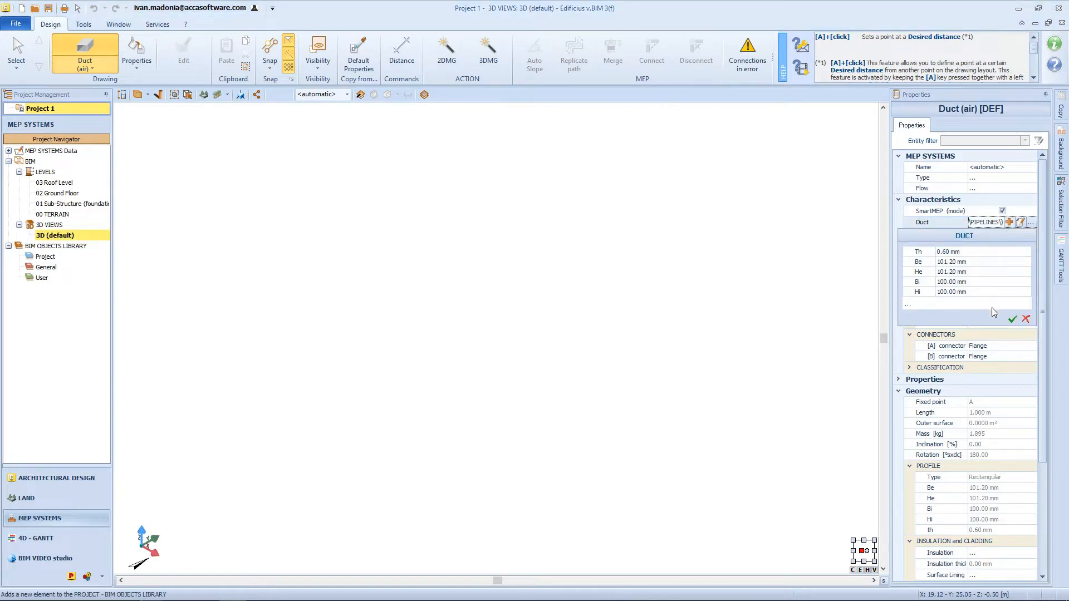
left_click(1025, 318)
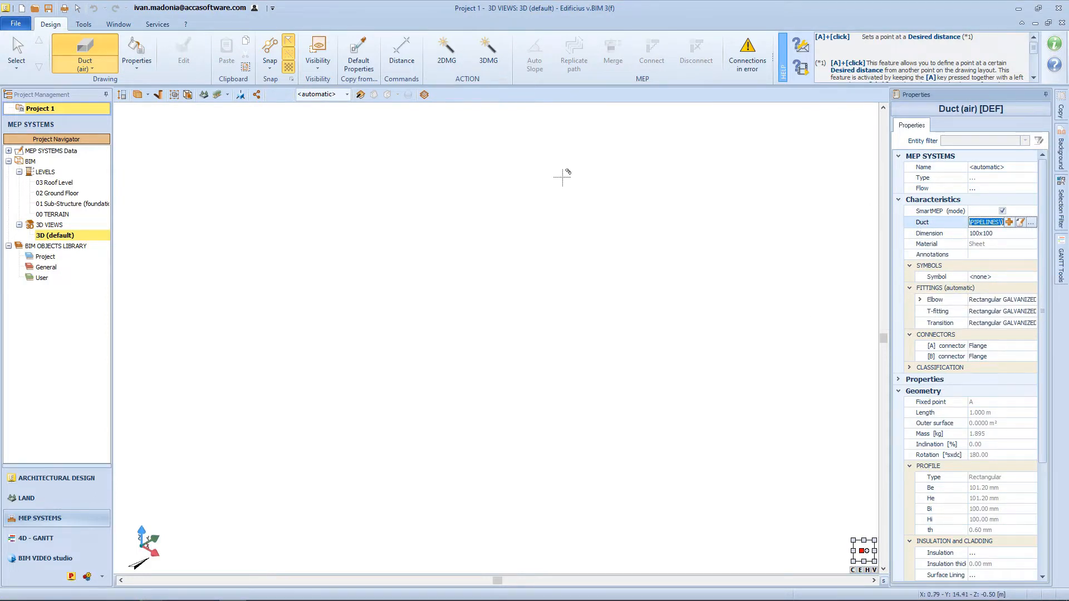
Switch to the electrical Pipes tool and review its default properties, and pick the cable tray tool from the electrical installations.
left_click(109, 70)
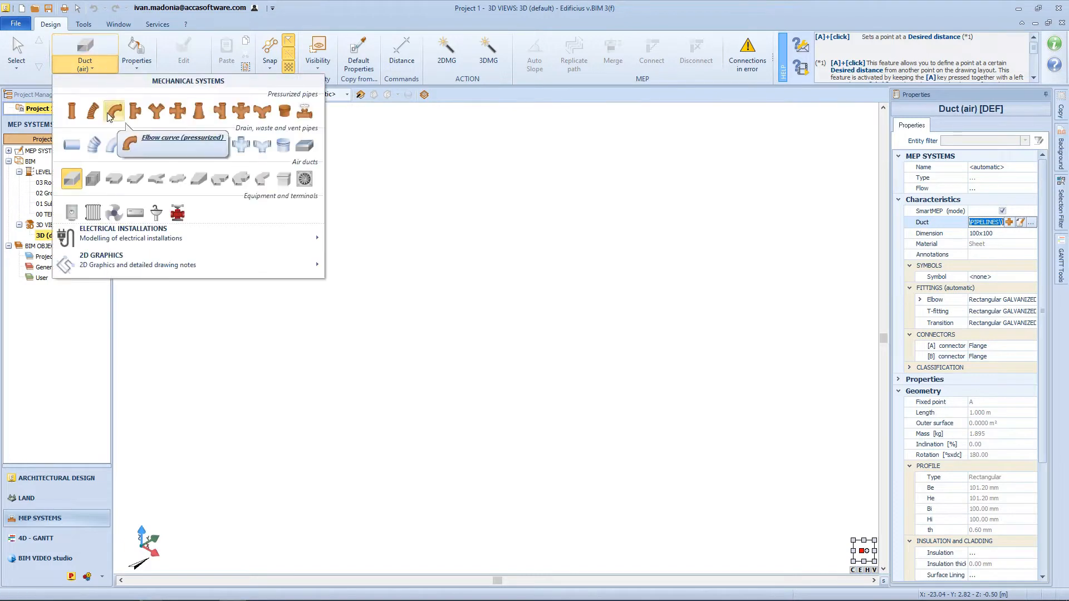
mouse_move(107, 241)
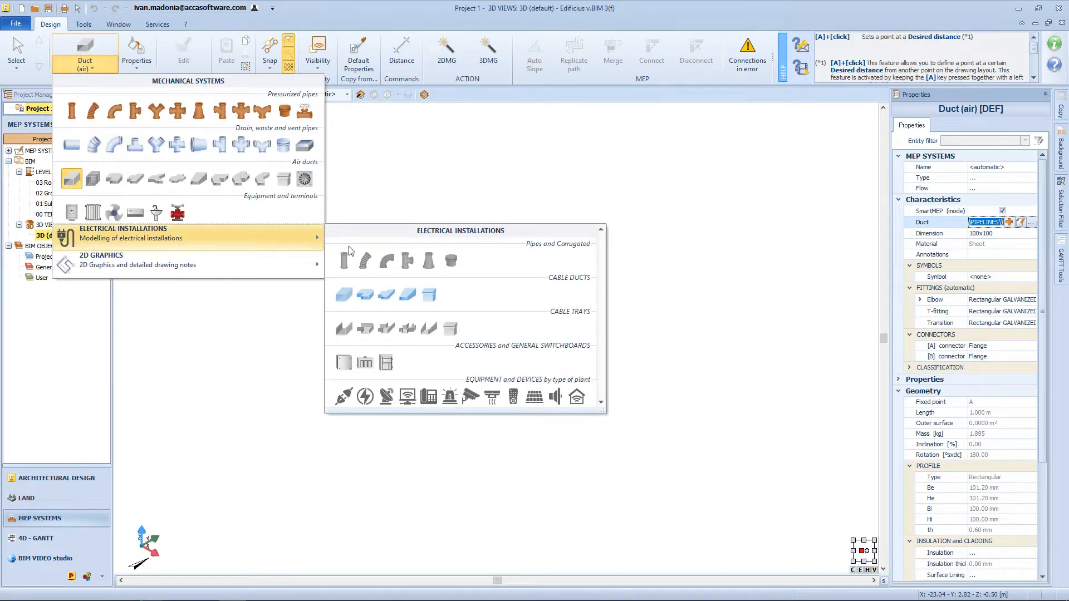
left_click(346, 255)
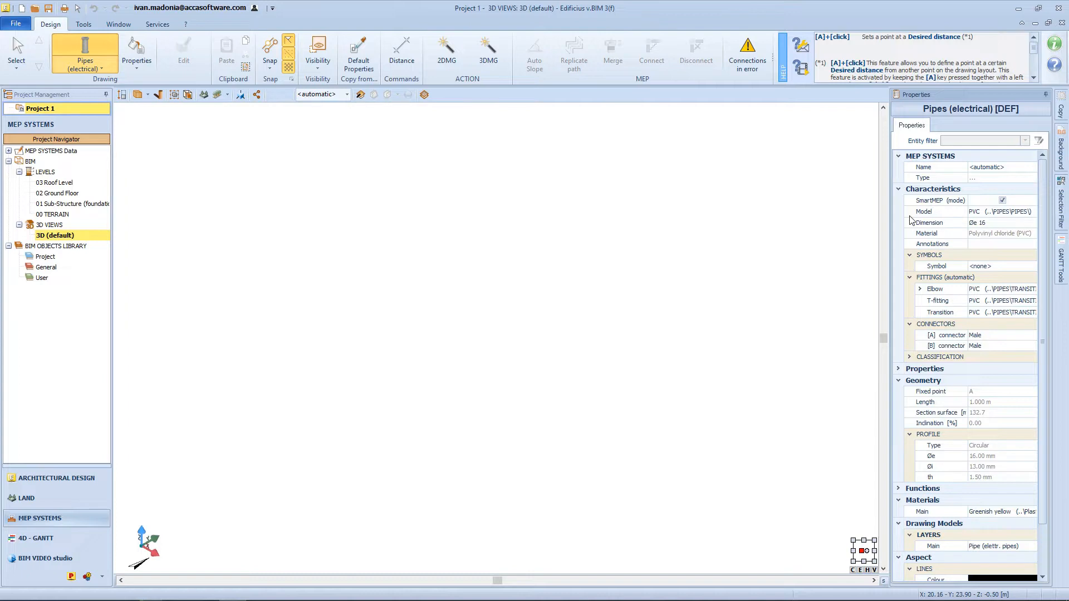
left_click(85, 65)
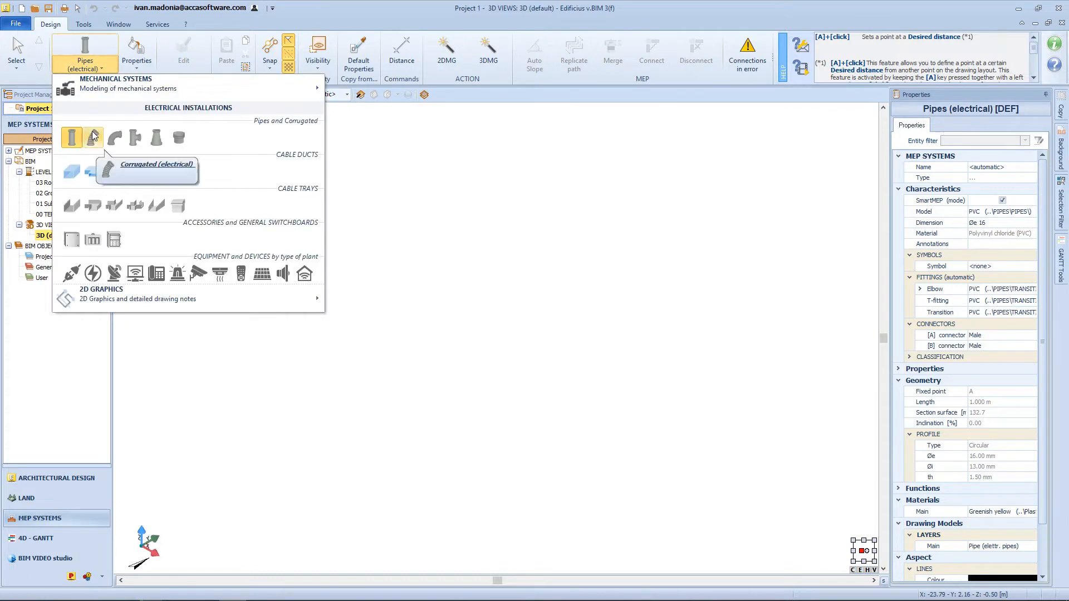
left_click(71, 205)
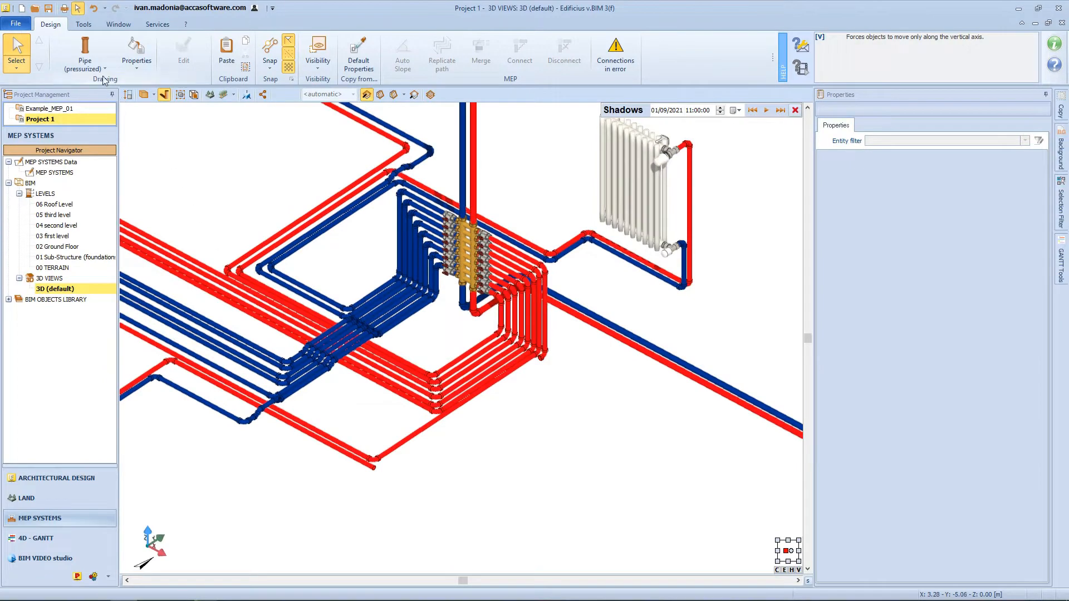
Draw a pressurized pipe about 0.47 m long in the empty area beside the red pipes, keeping its level on automatic.
left_click(86, 50)
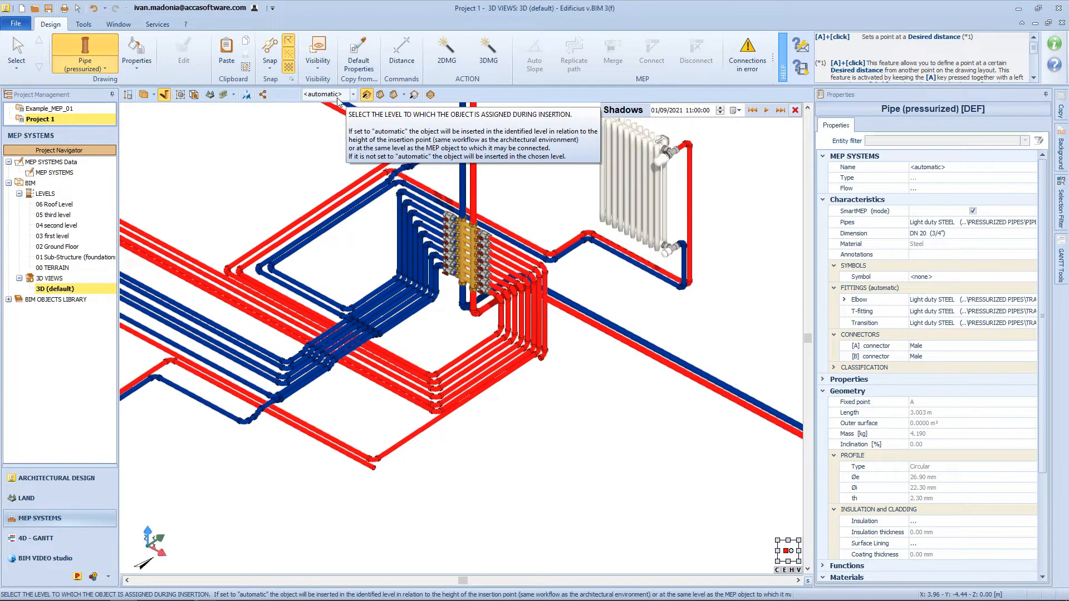
left_click(353, 94)
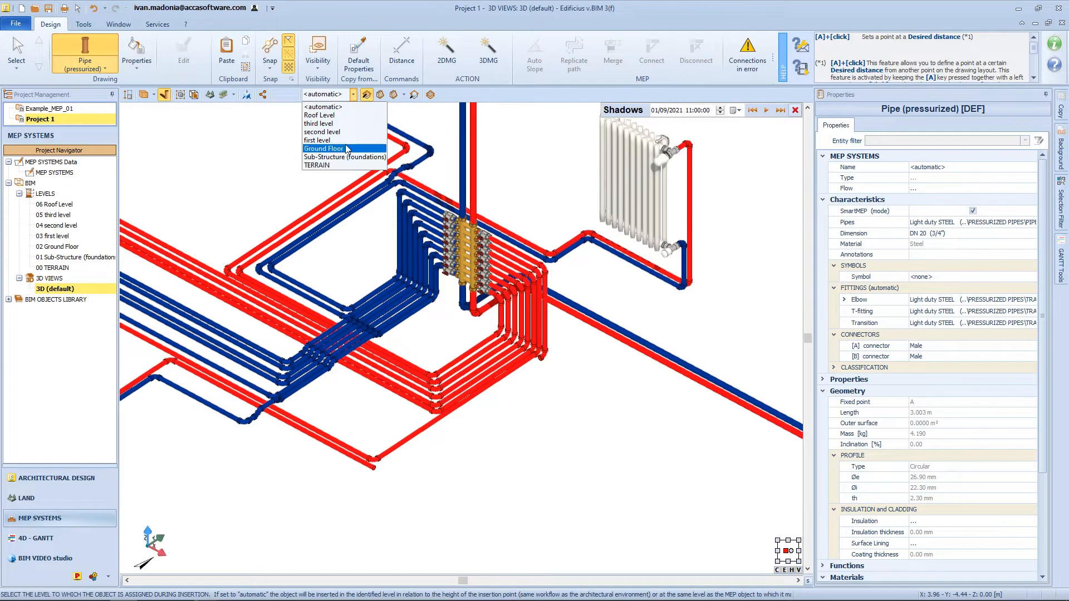
left_click(352, 98)
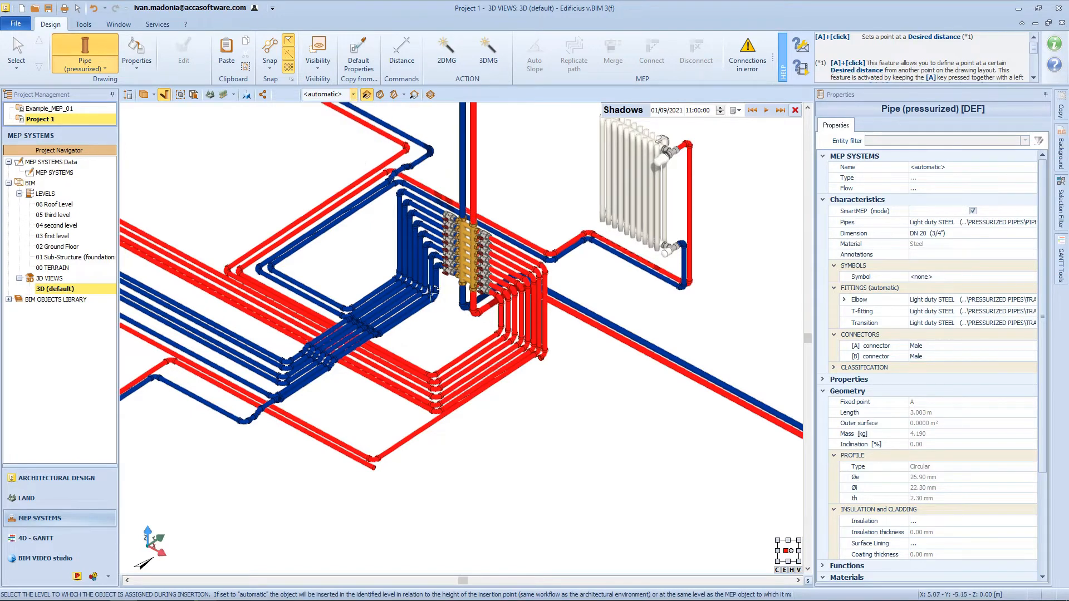
left_click(505, 433)
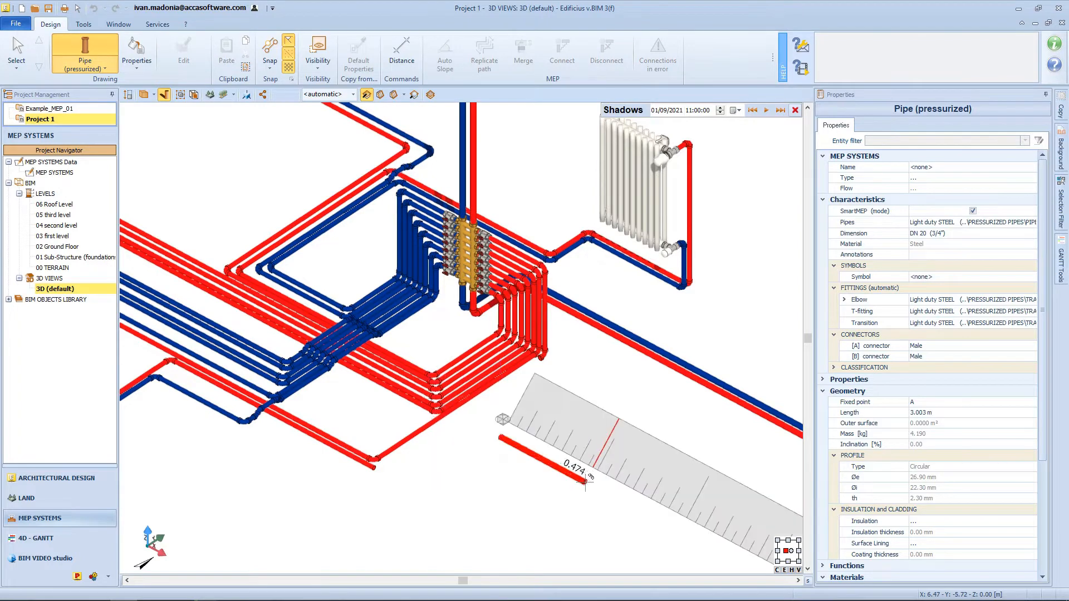
left_click(584, 481)
key("Escape")
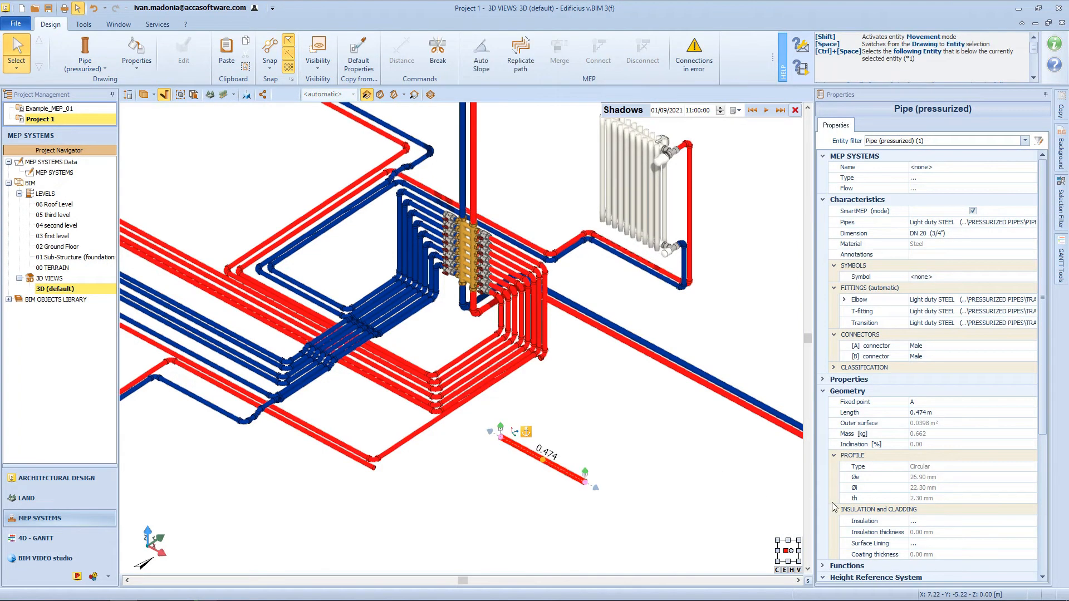
Examine the new pipe's height reference level and open its Delta value without changing it.
scroll(941, 494, "down", 4)
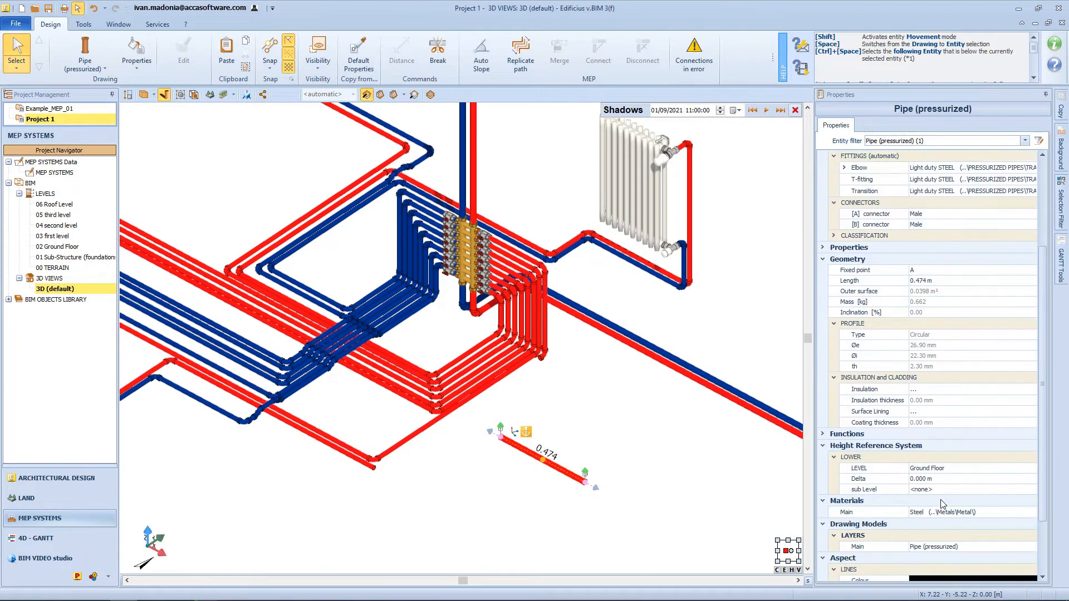
left_click(938, 471)
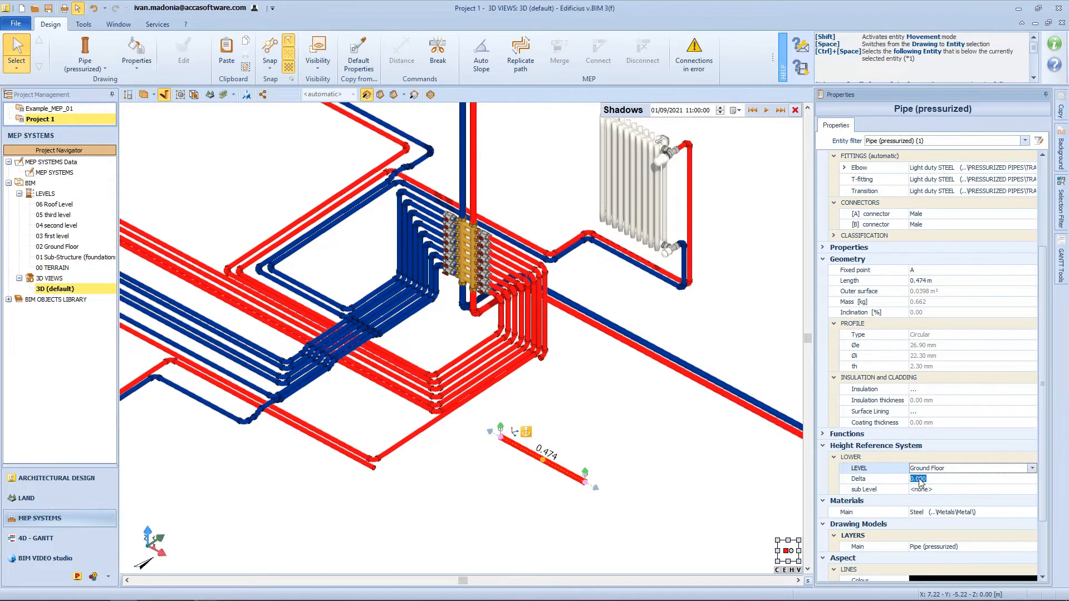
left_click(932, 479)
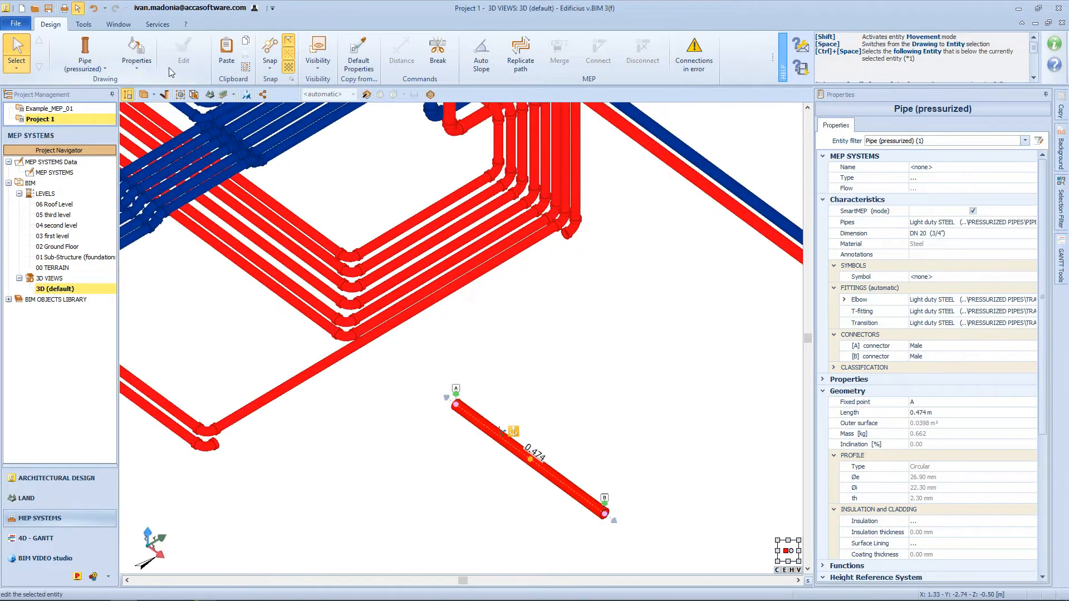
Draw a DN 15 pressurized pipe about 1.02 m long between the two open red elbows, assigned to the Ground Floor level.
left_click(85, 52)
left_click(354, 96)
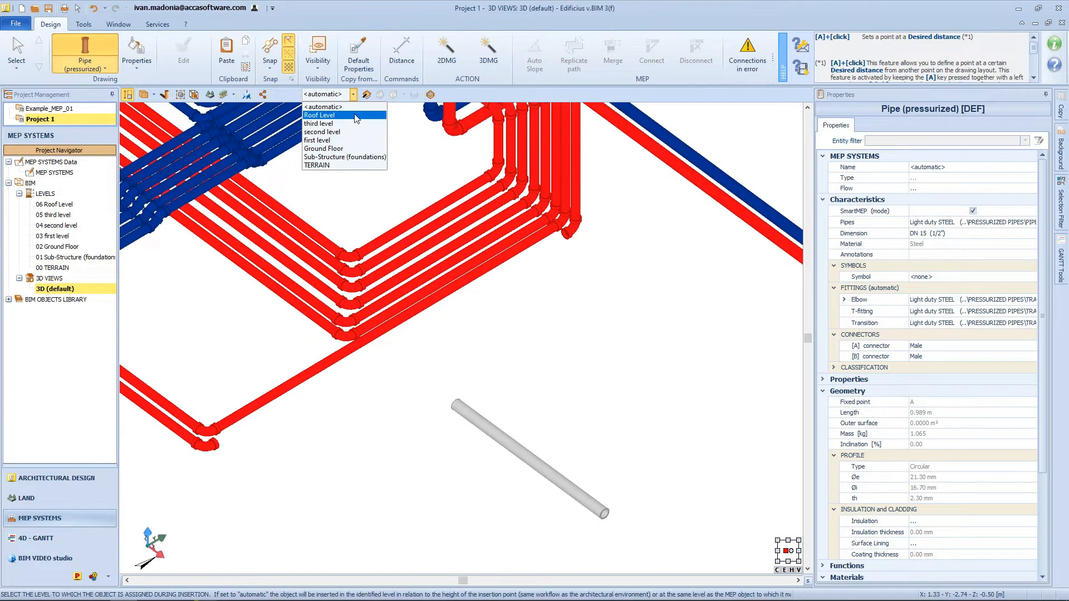
key("Escape")
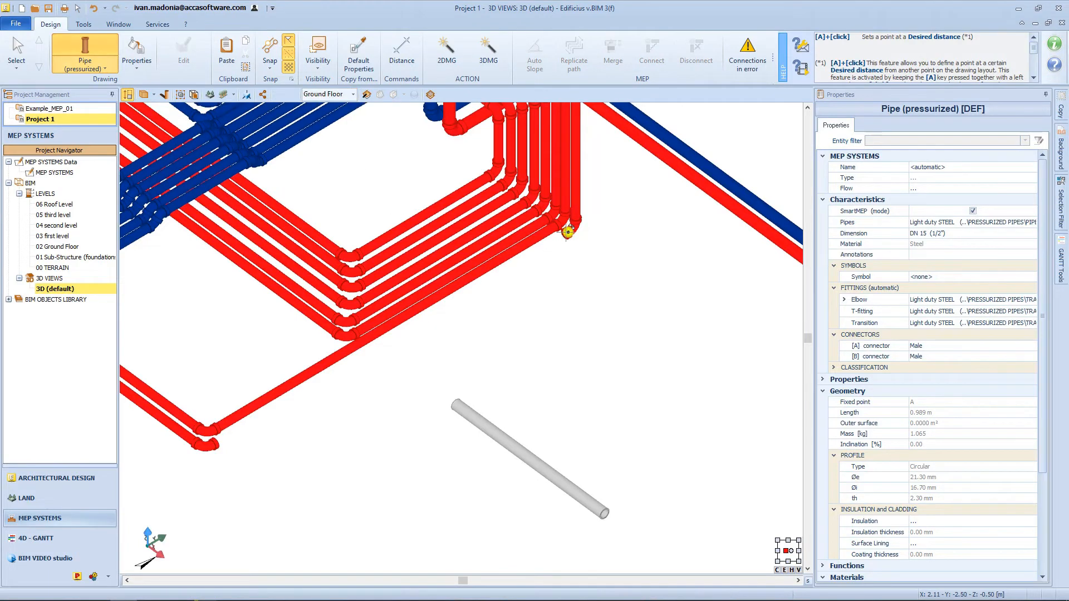
left_click(566, 230)
left_click(206, 436)
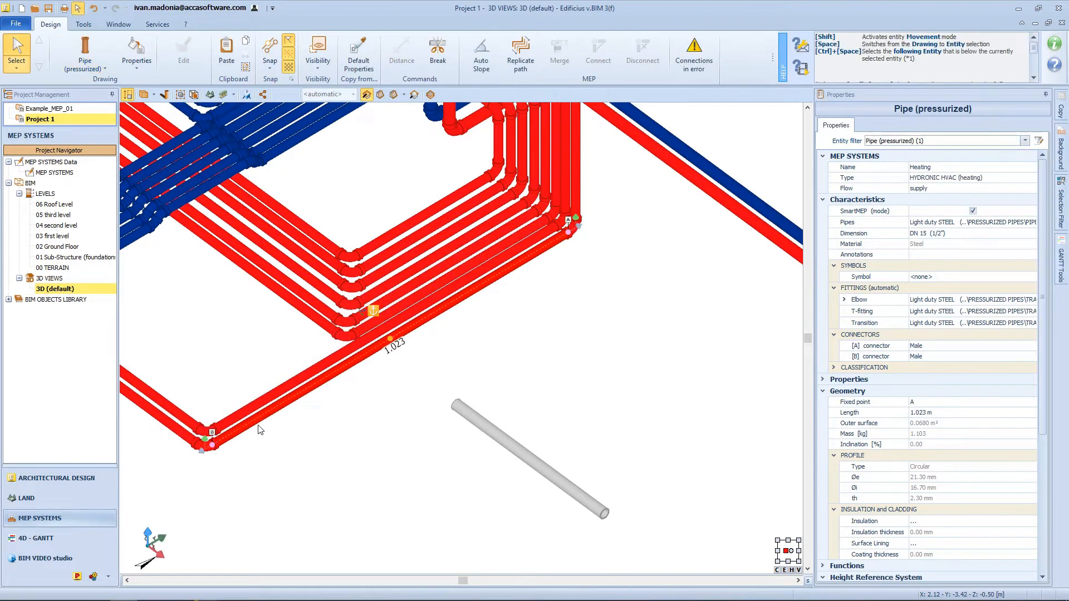
scroll(902, 410, "down", 5)
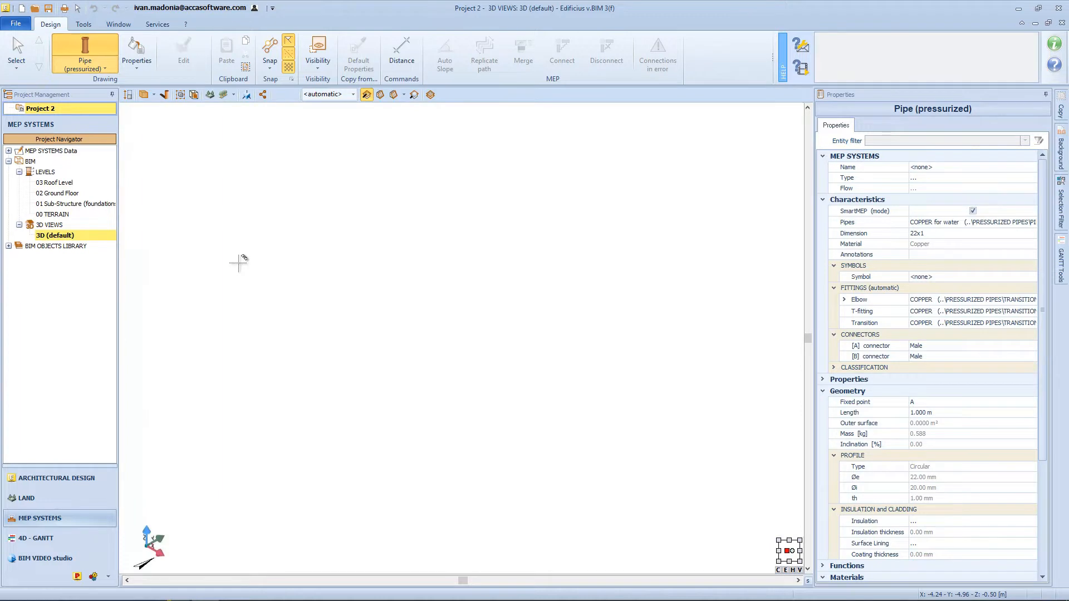
Draw a copper pipe about 11 m long in Project 2 on a vertical drawing plane, and undo it.
left_click(238, 263)
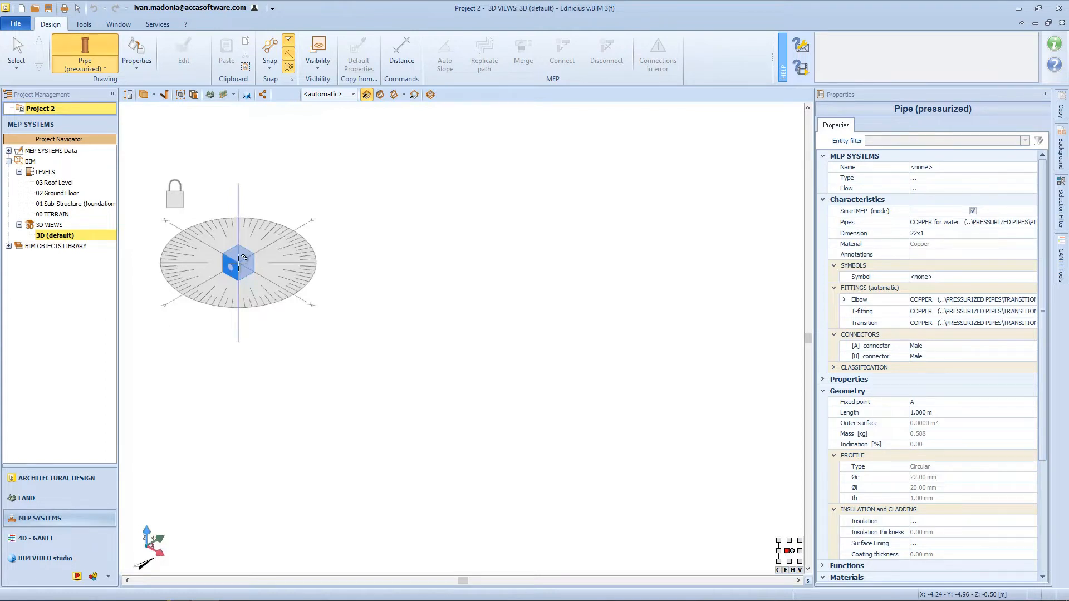
middle_click_drag(244, 258, 243, 295)
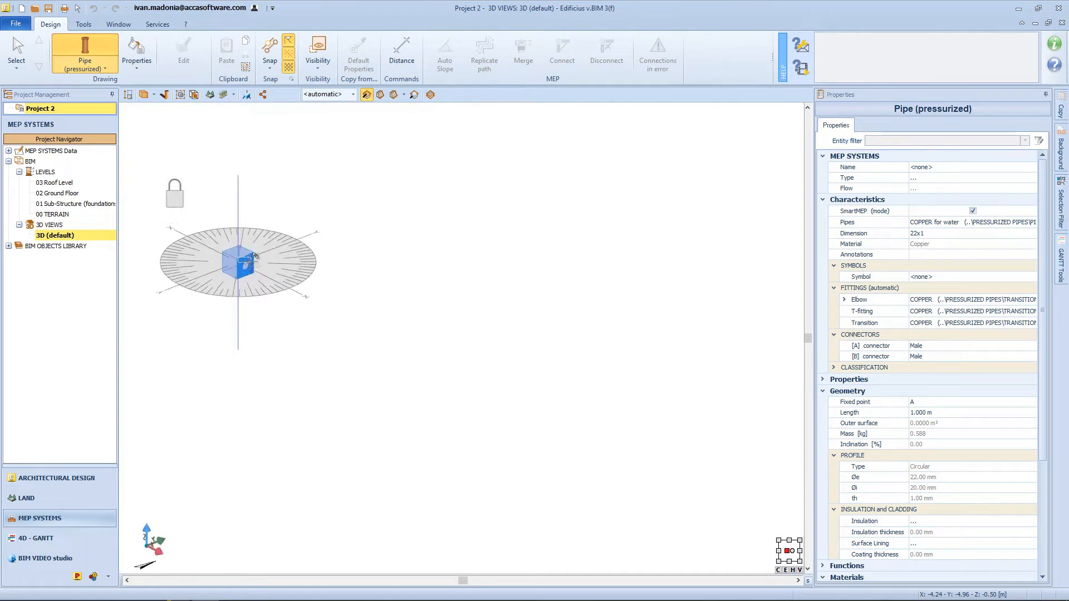
middle_click_drag(254, 255, 338, 275)
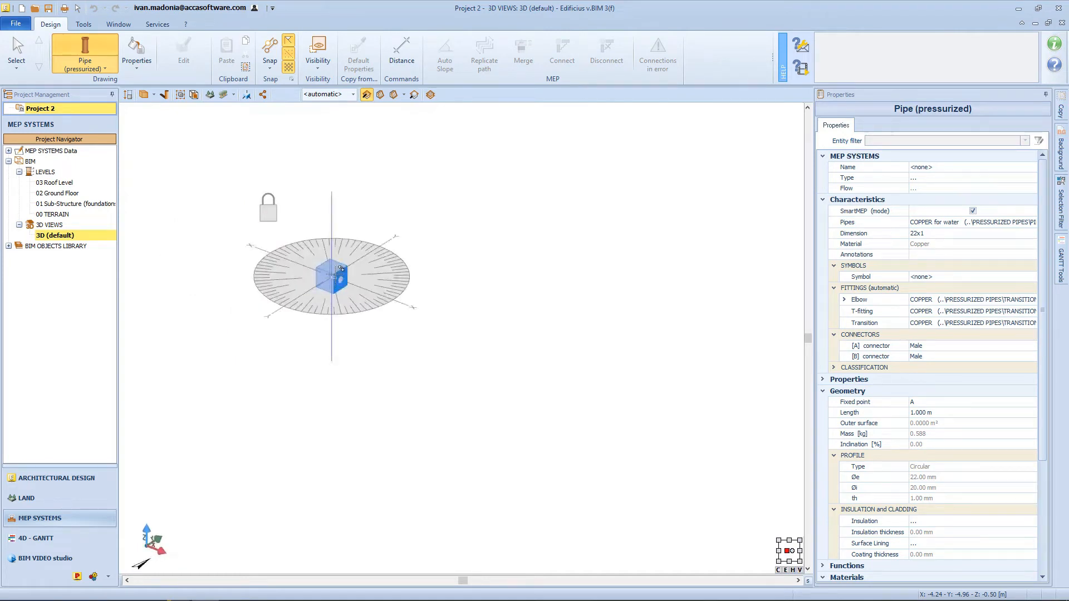
middle_click_drag(330, 354, 340, 368)
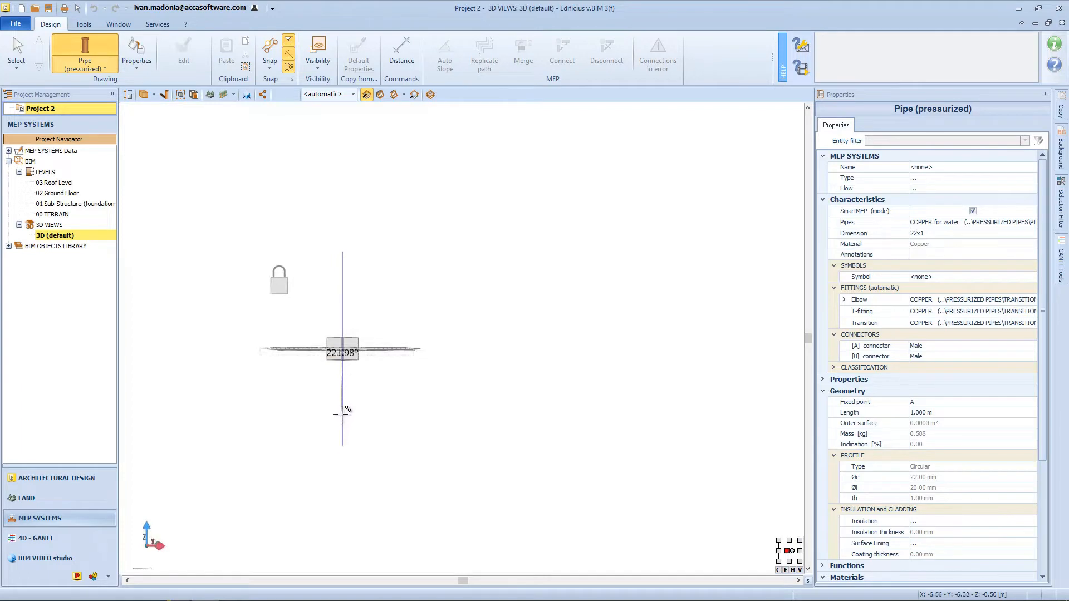
middle_click_drag(349, 320, 364, 343)
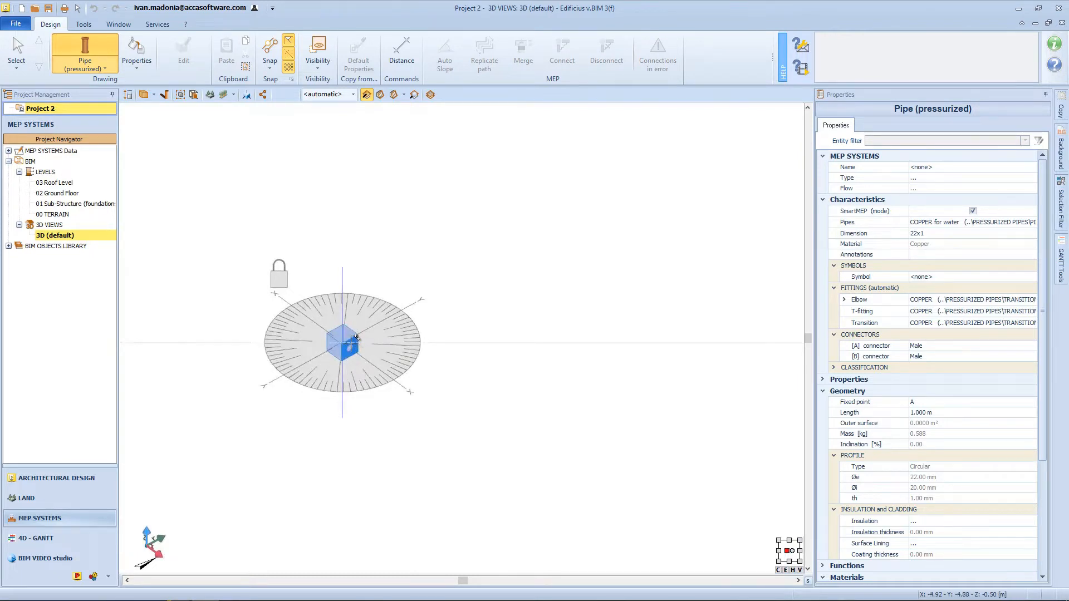
left_click(350, 344)
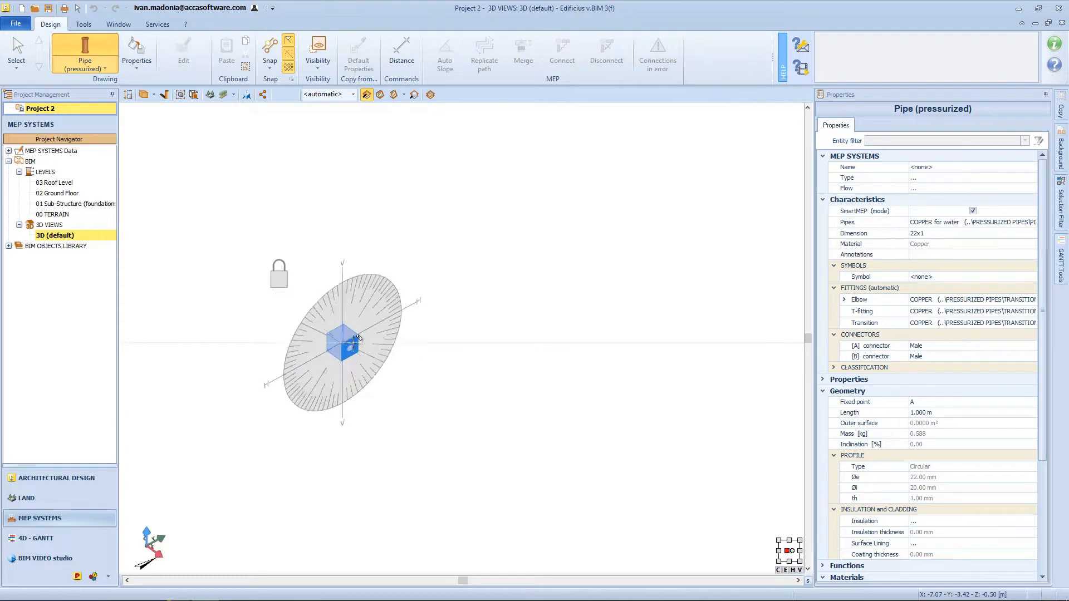
left_click(383, 343)
left_click(456, 344)
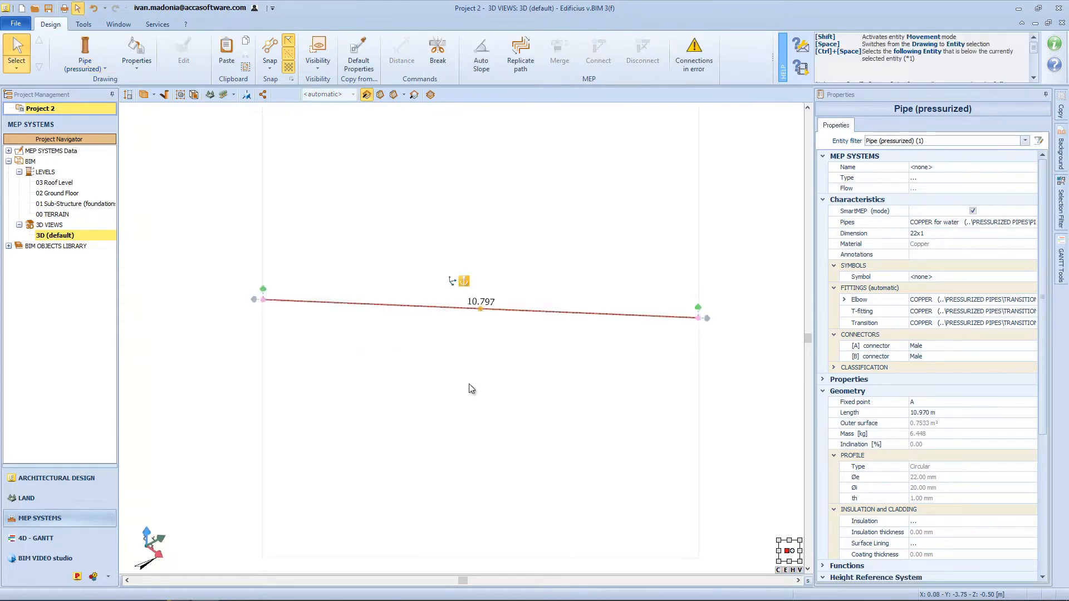
key("ctrl+z")
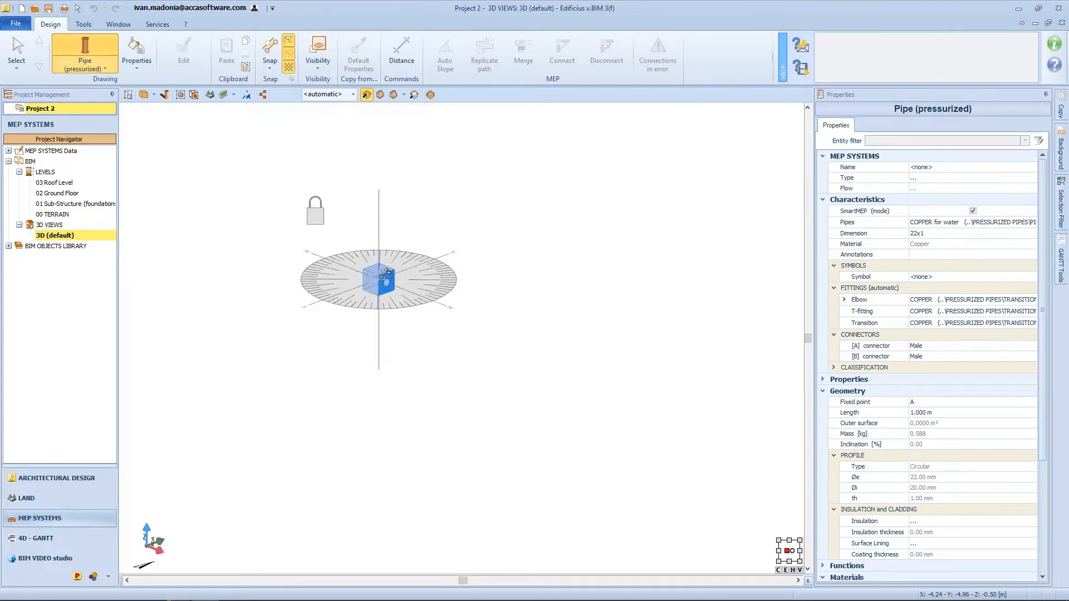
Set the pending pipe's drawing plane to vertical and examine how it follows different view directions.
mouse_move(386, 271)
middle_mouse_down()
mouse_move(406, 249)
mouse_move(417, 282)
mouse_move(370, 297)
mouse_move(393, 270)
middle_mouse_up()
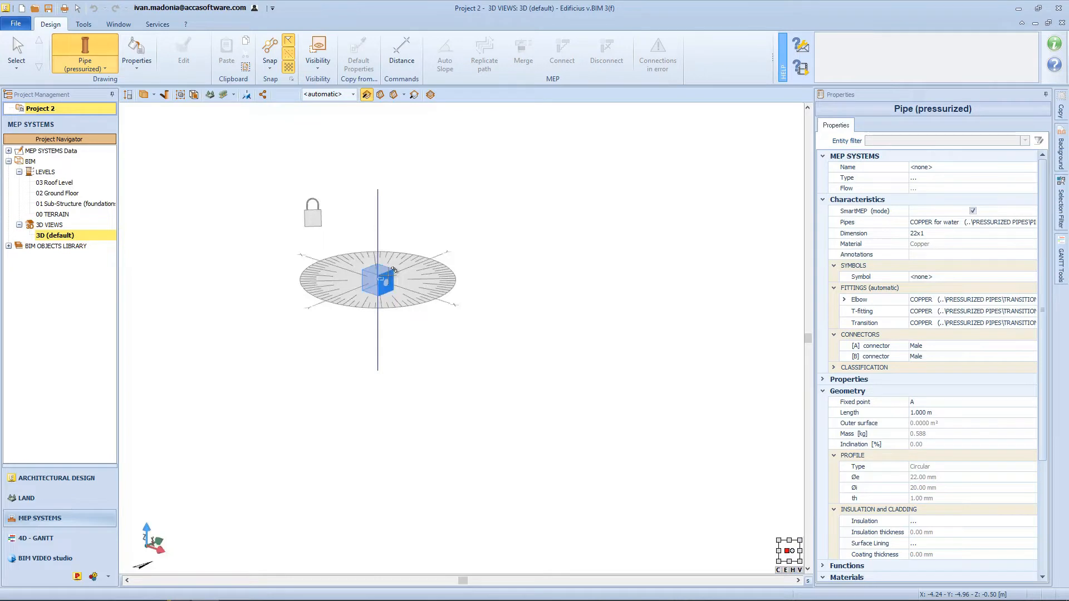
middle_click_drag(387, 277, 425, 269)
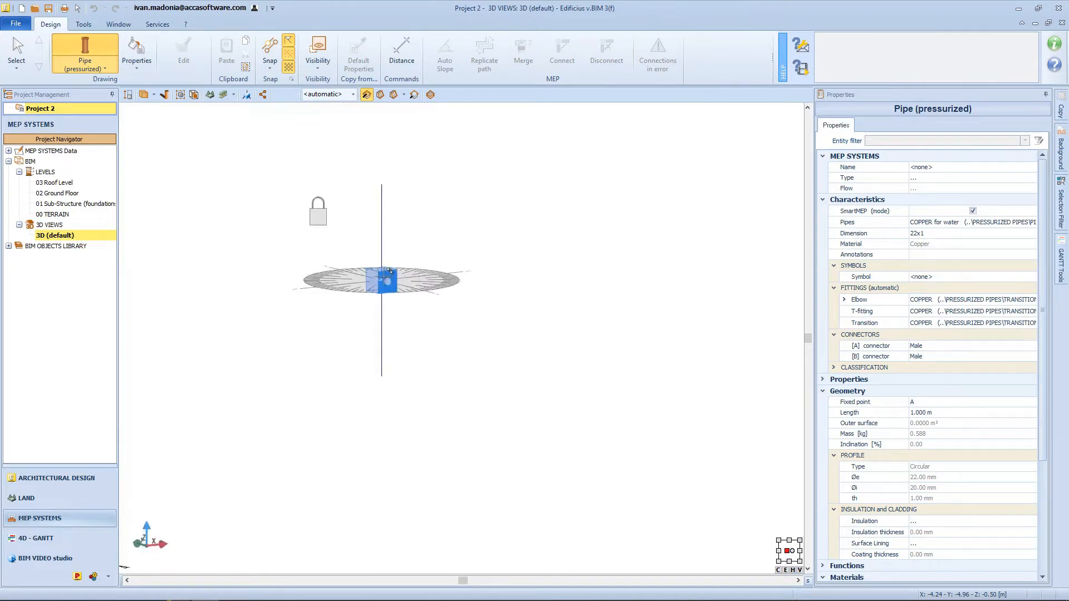
left_click(384, 276)
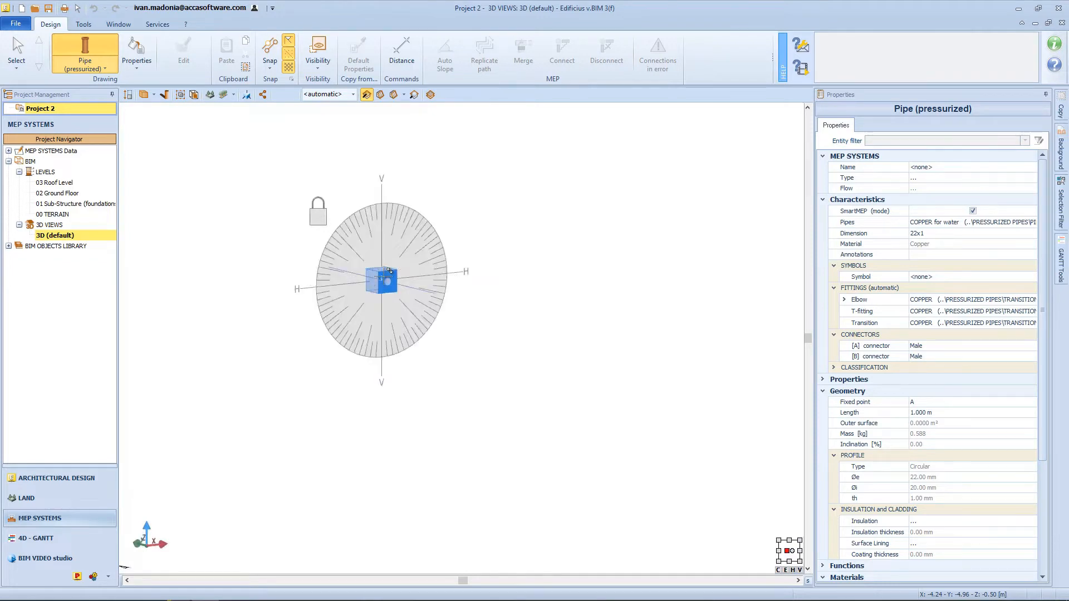
middle_click_drag(389, 271, 405, 271)
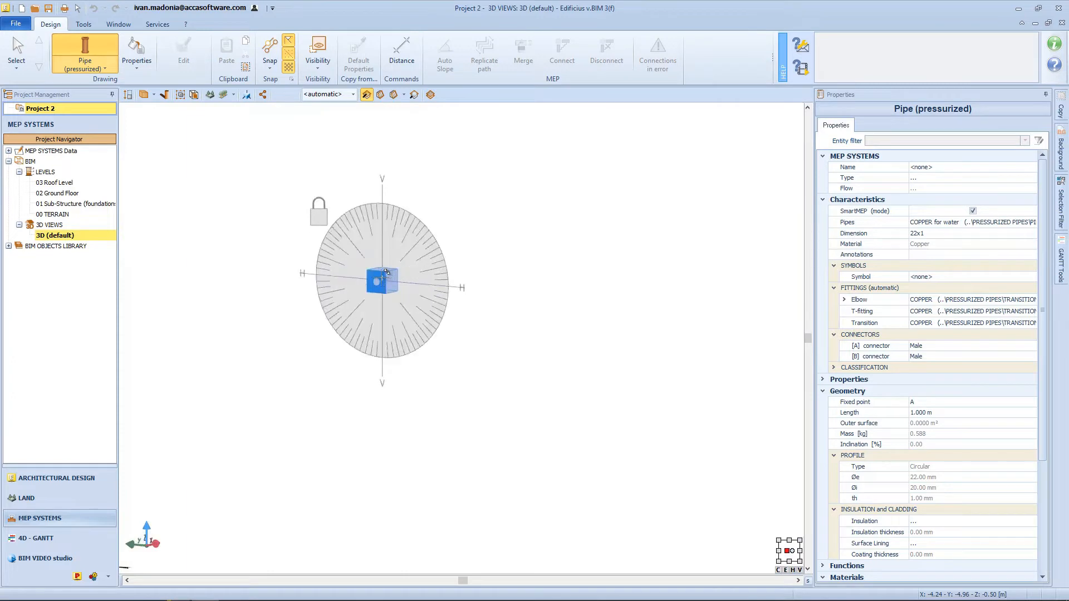
middle_click_drag(382, 277, 415, 276)
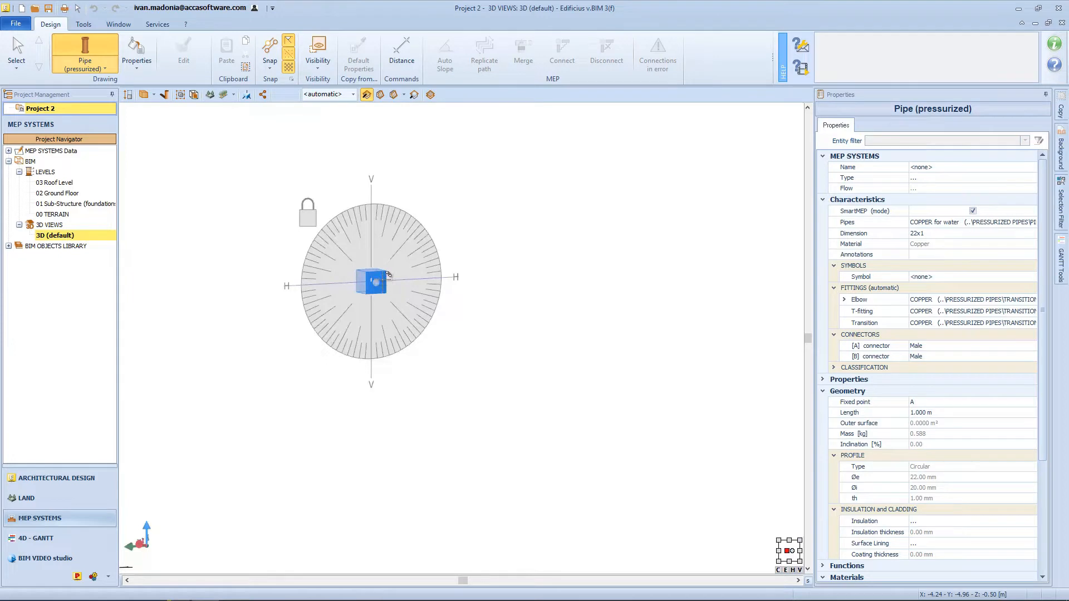
Unlock the pending pipe from its drawing plane, try snapping its end to a point in space, and lock it to the plane again.
left_click(309, 216)
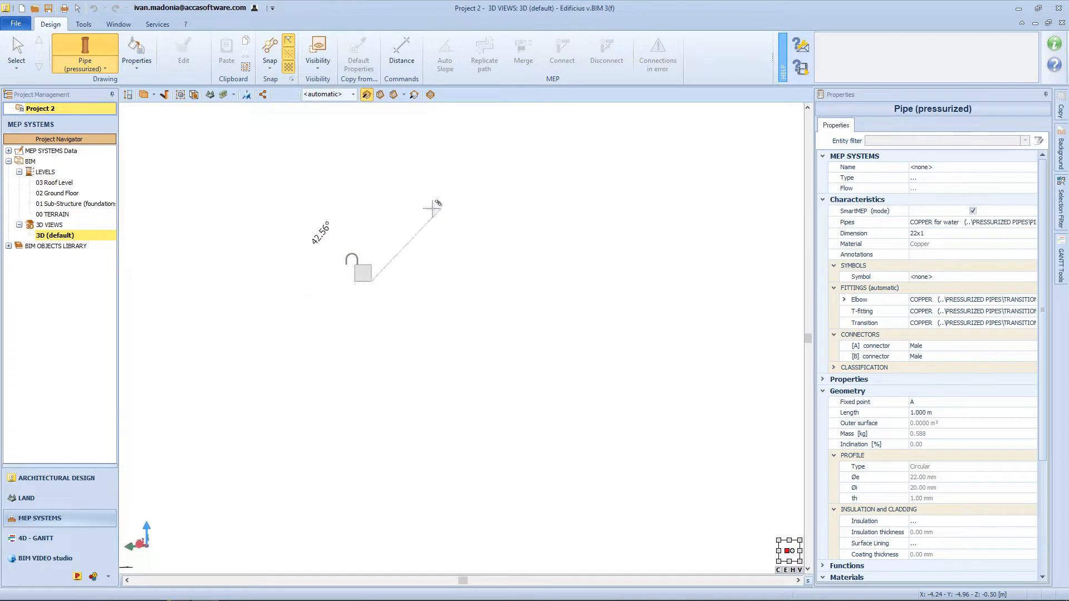
mouse_move(406, 327)
middle_mouse_down()
mouse_move(424, 311)
mouse_move(394, 317)
mouse_move(437, 326)
mouse_move(393, 327)
middle_mouse_up()
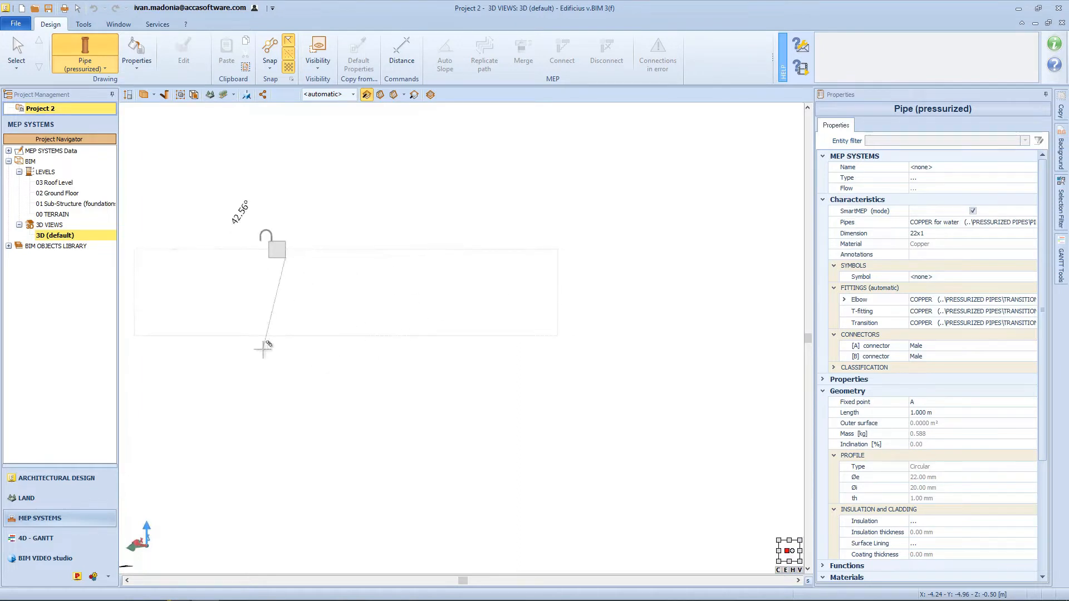
left_click(393, 327)
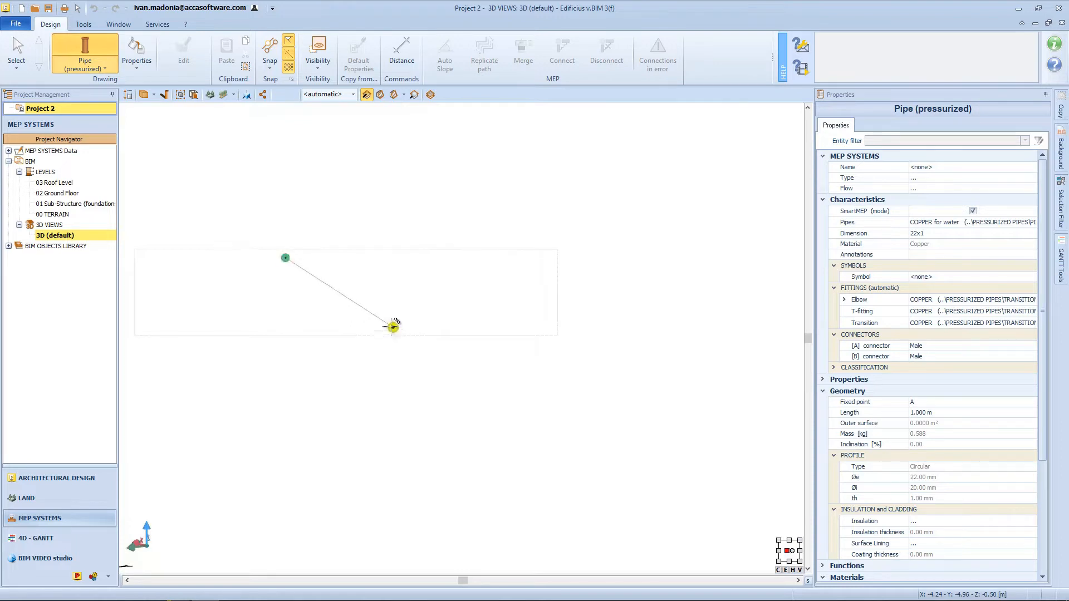
middle_click_drag(393, 326, 569, 428)
left_click(495, 332)
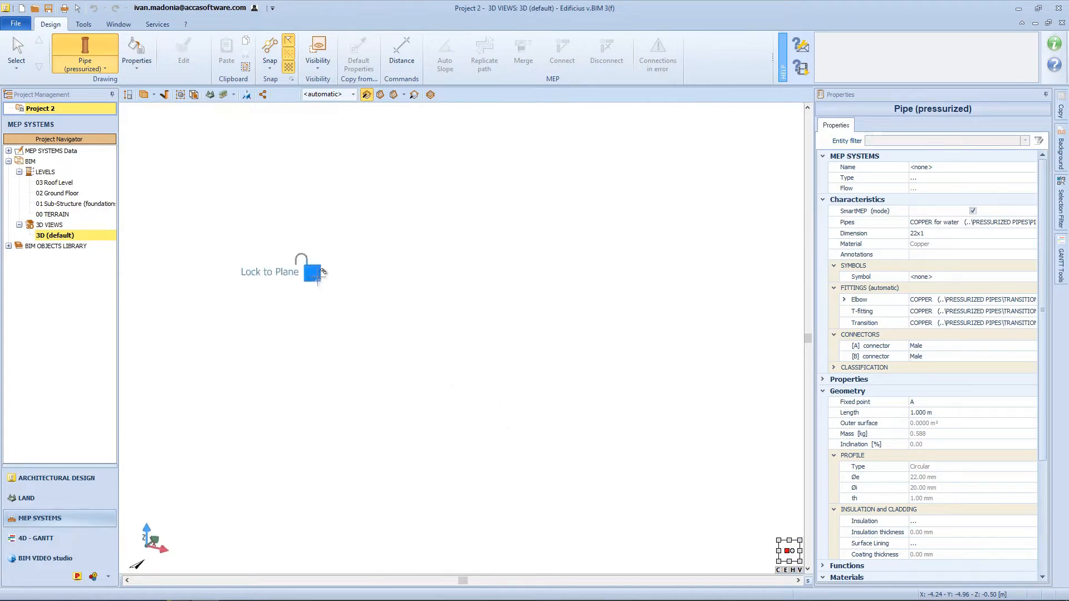
left_click(321, 272)
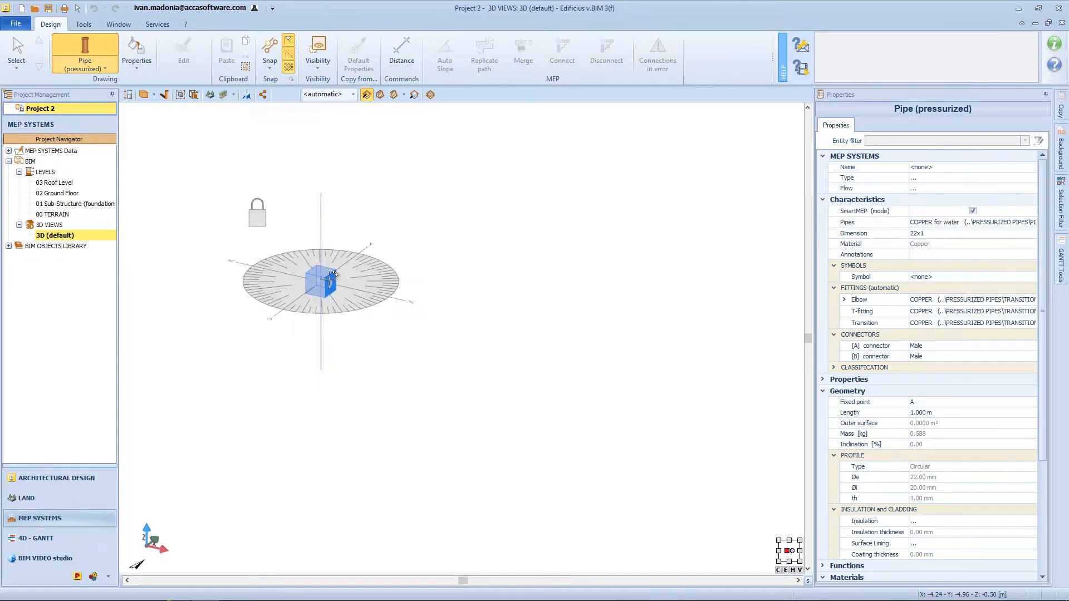
Switch the pending pipe's drawing plane between the two vertical orientations and aim the pipe along the horizontal axis.
left_click(332, 274)
mouse_move(332, 281)
middle_mouse_down()
mouse_move(288, 265)
mouse_move(327, 275)
middle_mouse_up()
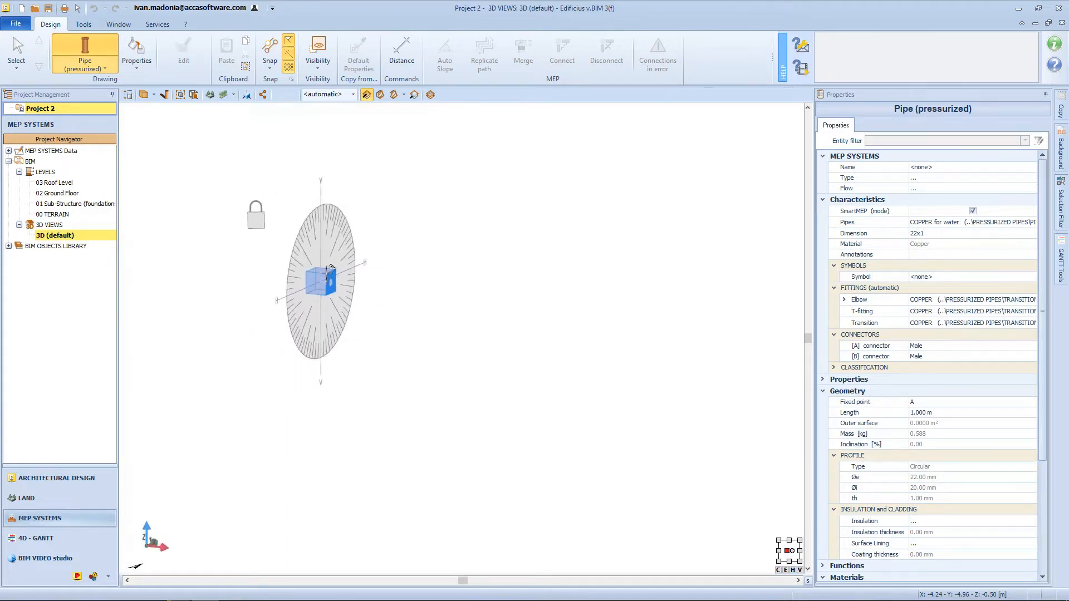
left_click(321, 277)
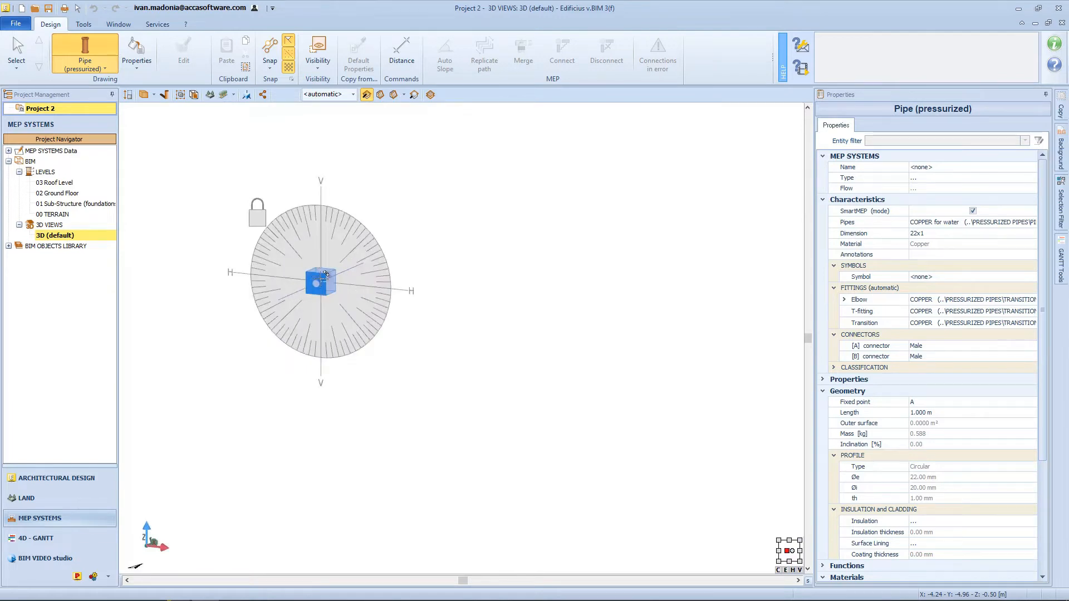
middle_click_drag(321, 277, 426, 304)
left_click(418, 307)
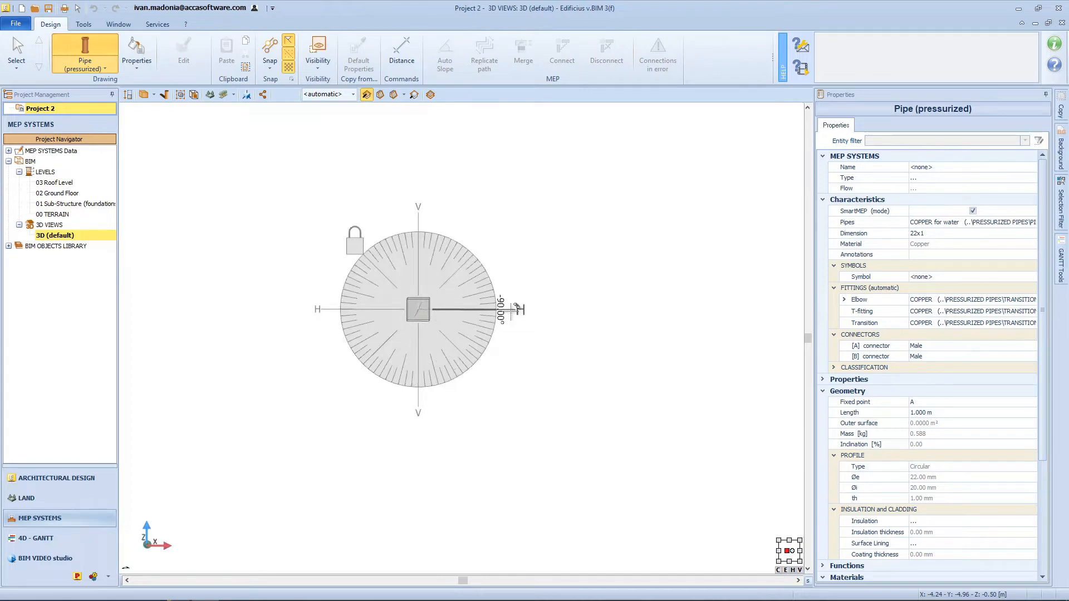
left_click(517, 308)
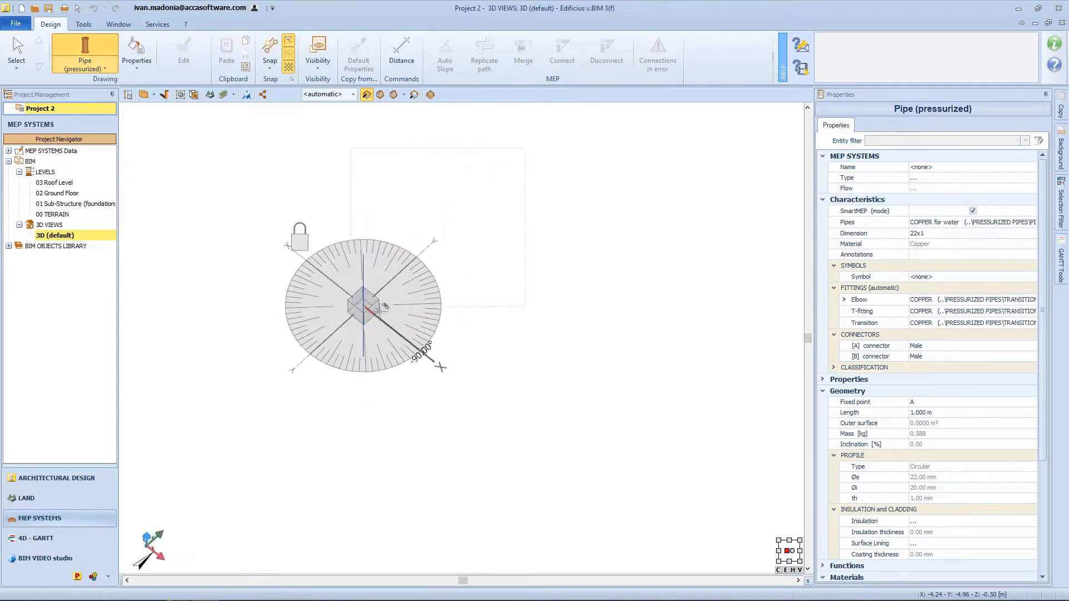
Draw a 22x1 copper pipe 2.35 m long on a vertical drawing plane, inclined at 10.5°.
middle_click_drag(380, 311, 352, 256)
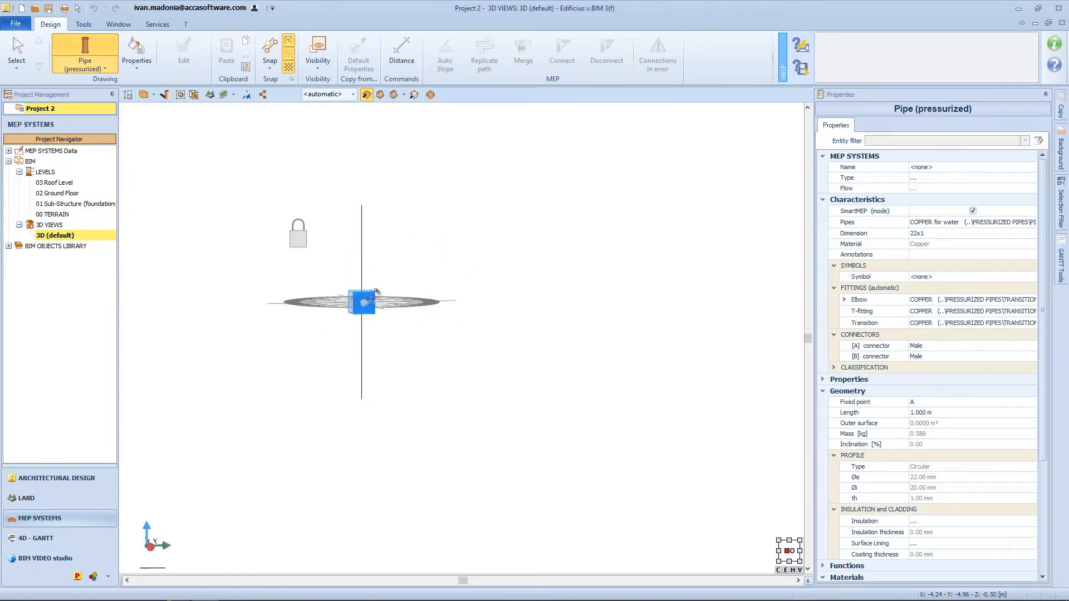
left_click(372, 296)
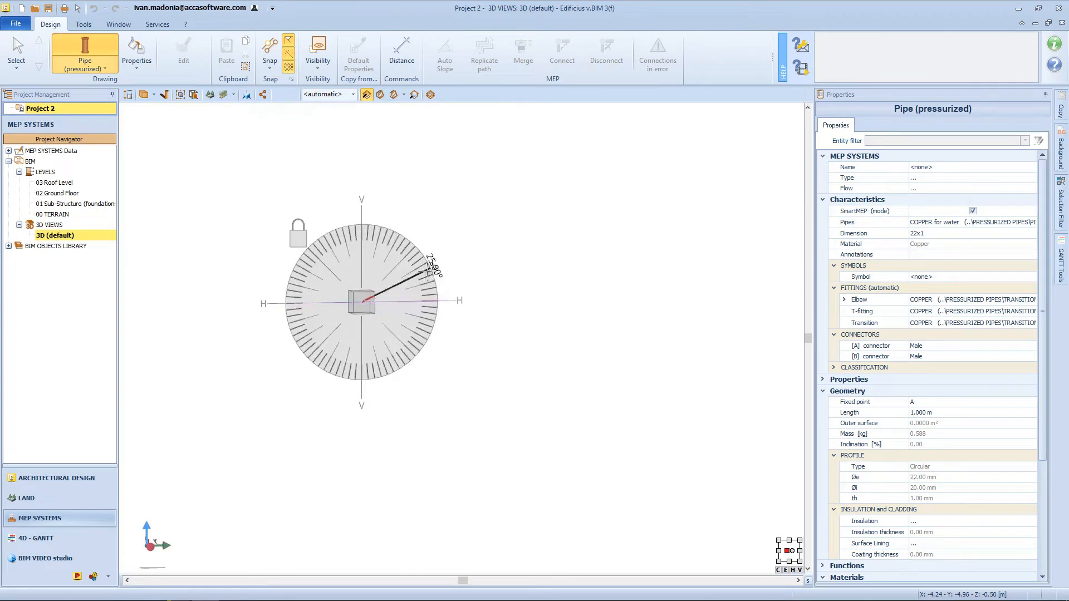
left_click(428, 268)
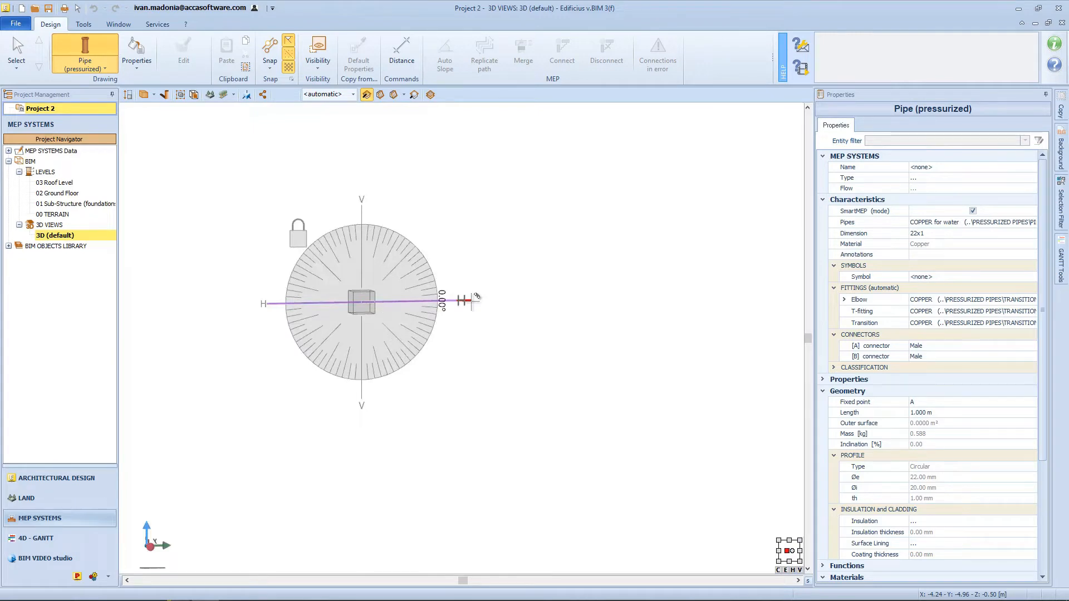
type("10.5")
key("Return")
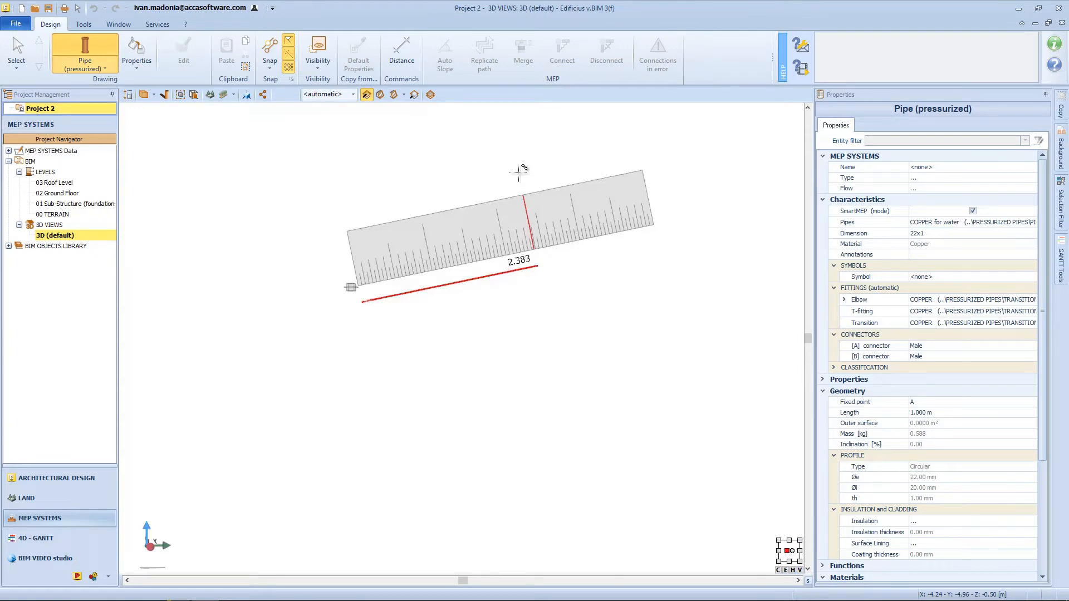
type("2.35")
key("Return")
key("Escape")
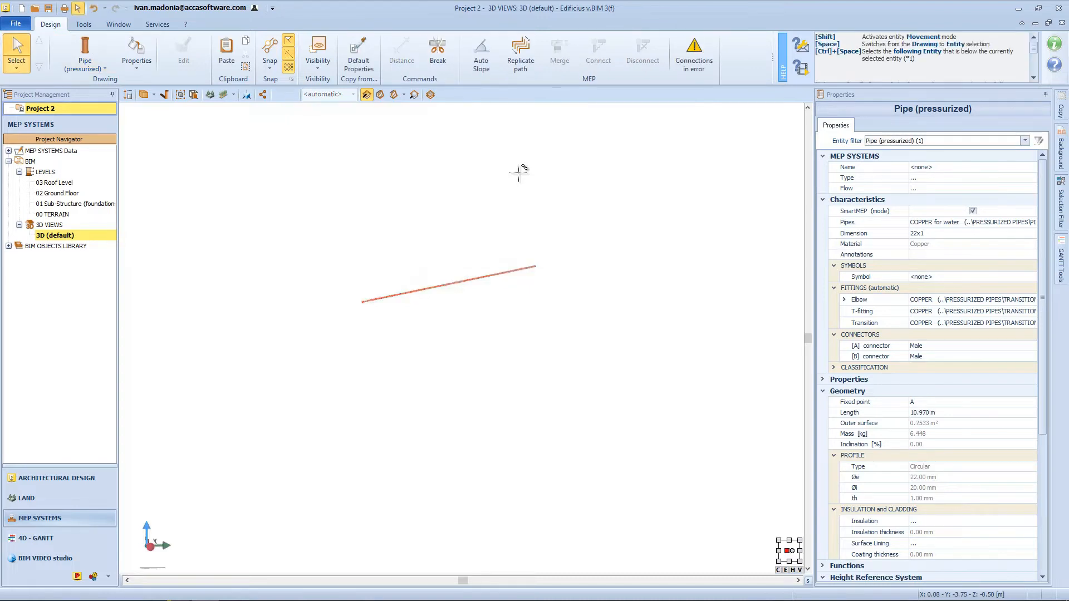
Examine the inclined pipe's B end up close and the pipe as a whole from another direction.
scroll(446, 266, "up", 5)
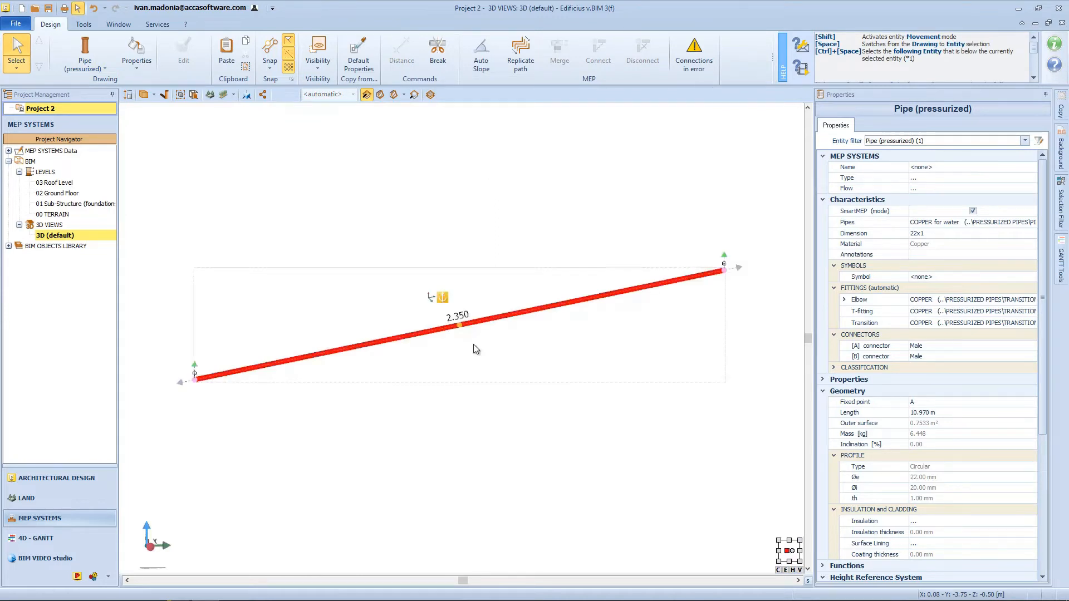
key("space")
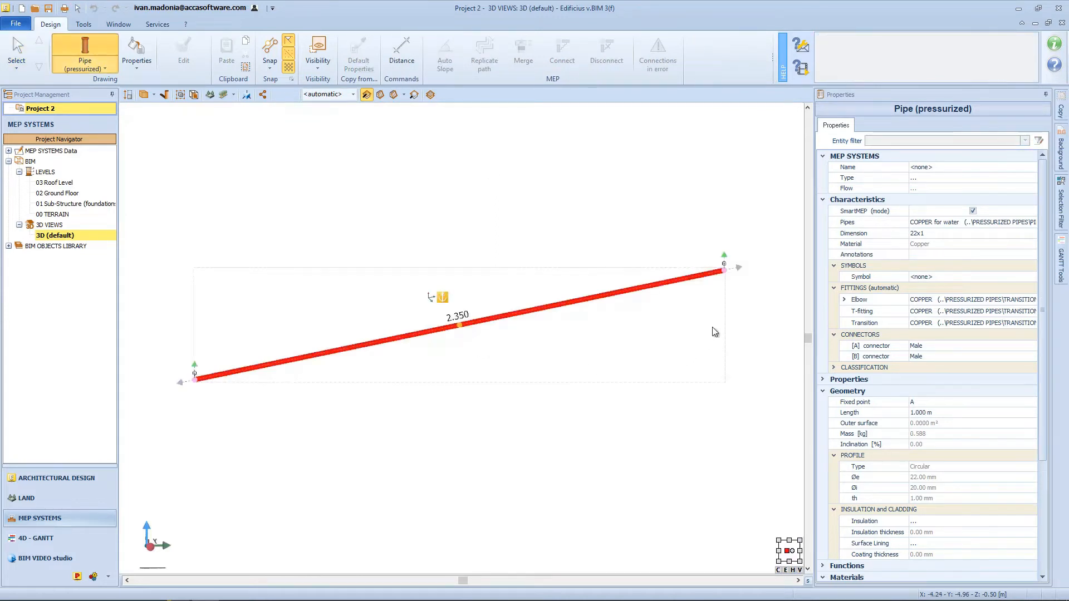
scroll(727, 279, "up", 3)
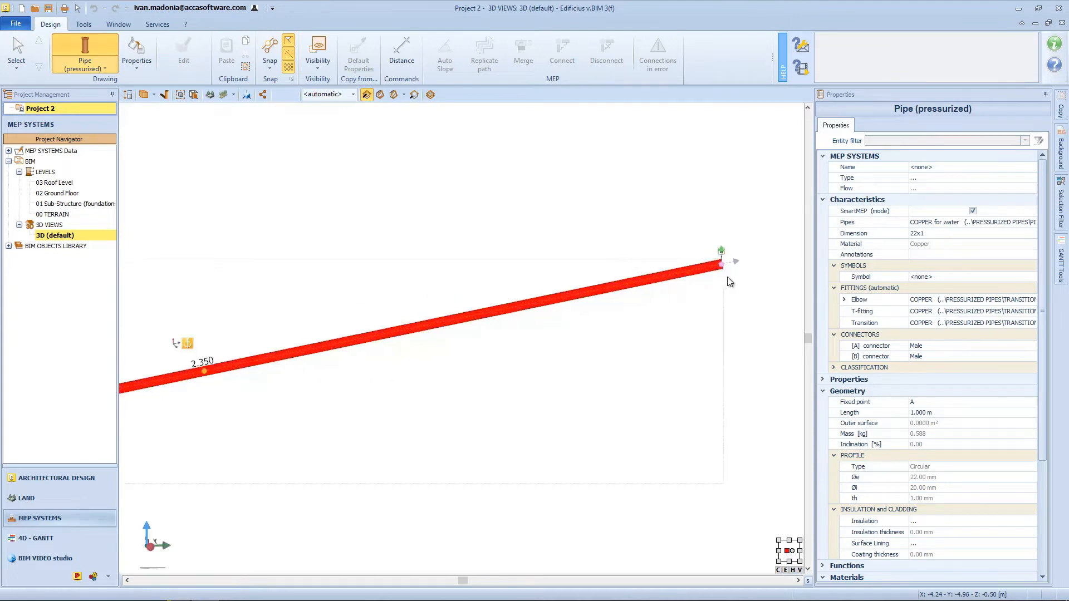
scroll(727, 276, "up", 3)
middle_click_drag(729, 274, 671, 364)
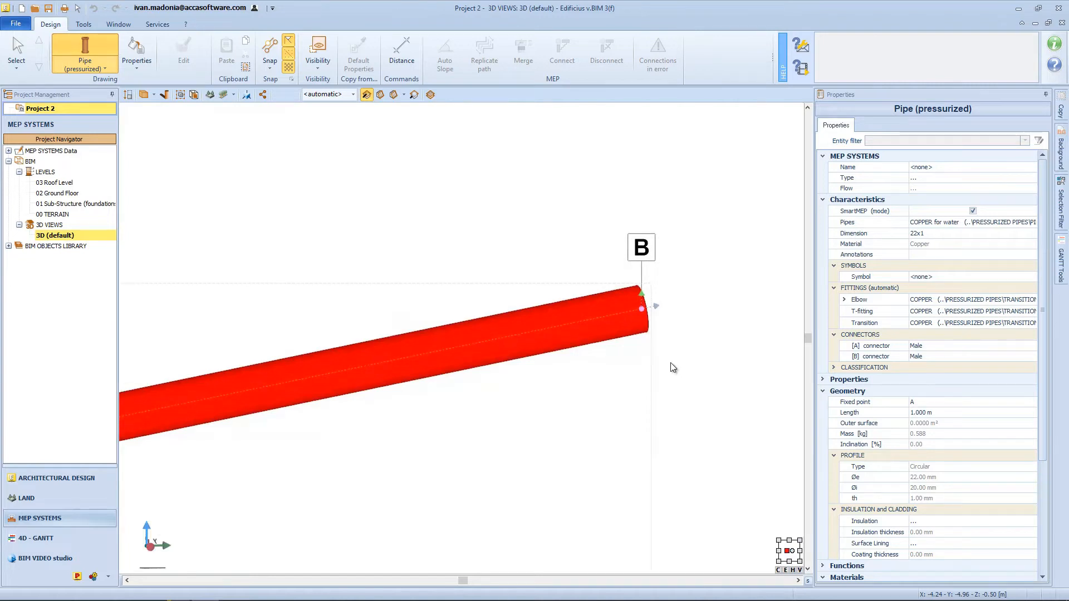
middle_click(671, 363)
middle_click(671, 363)
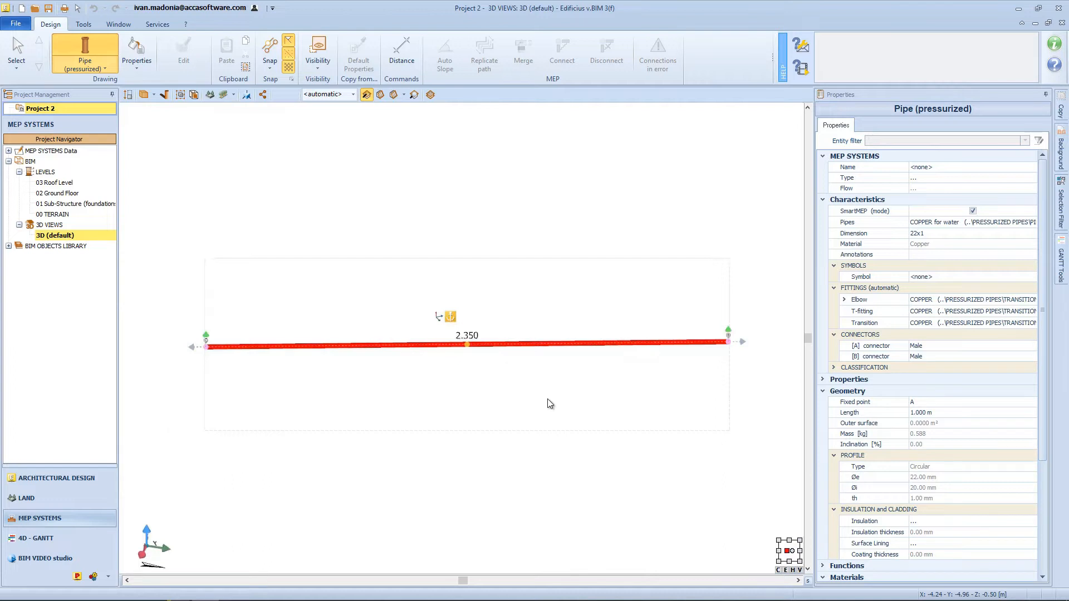
Set the inclined pipe's A connector to Female and compare the shapes of its two ends.
key("Escape")
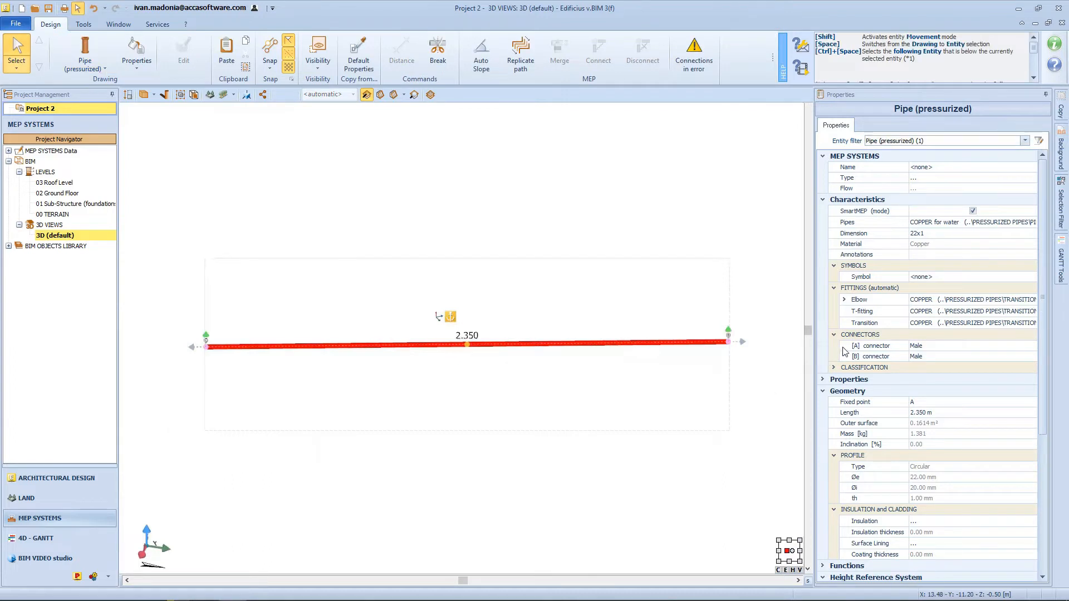
left_click(1032, 347)
left_click(1031, 346)
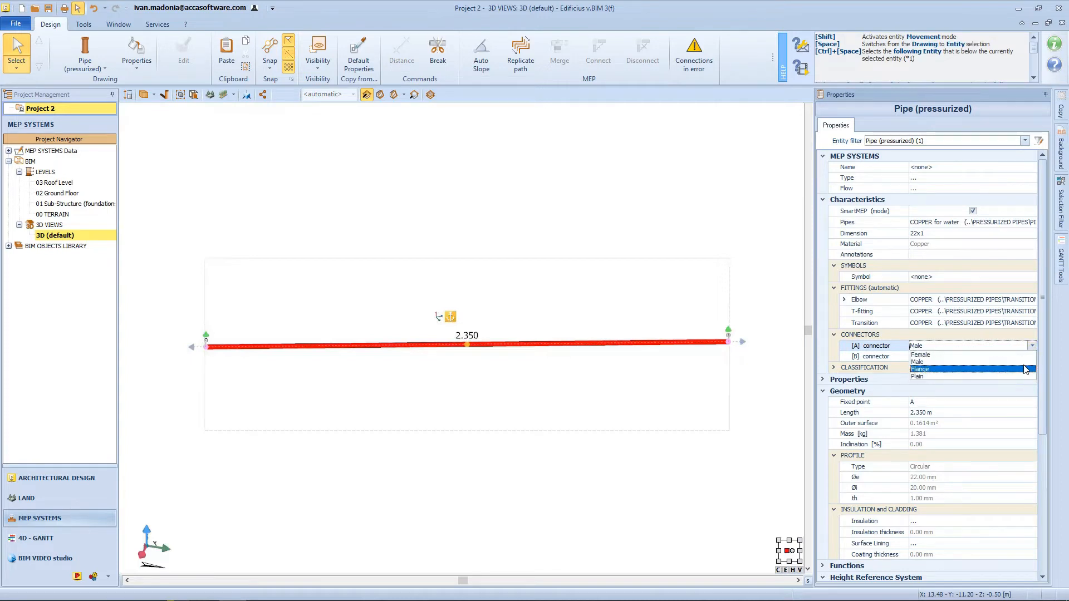
left_click(1024, 355)
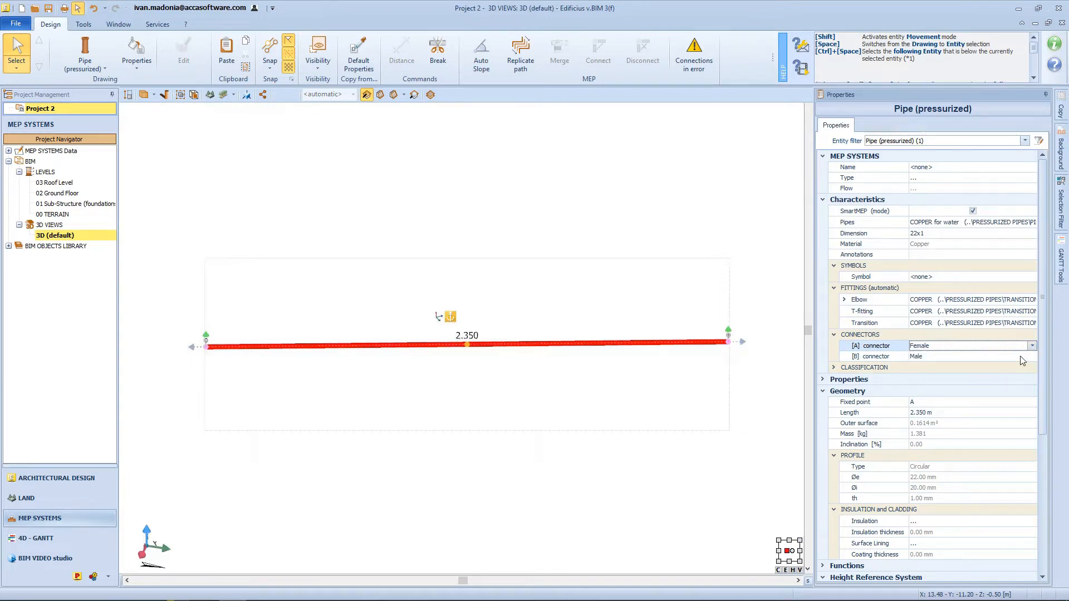
scroll(217, 375, "up", 8)
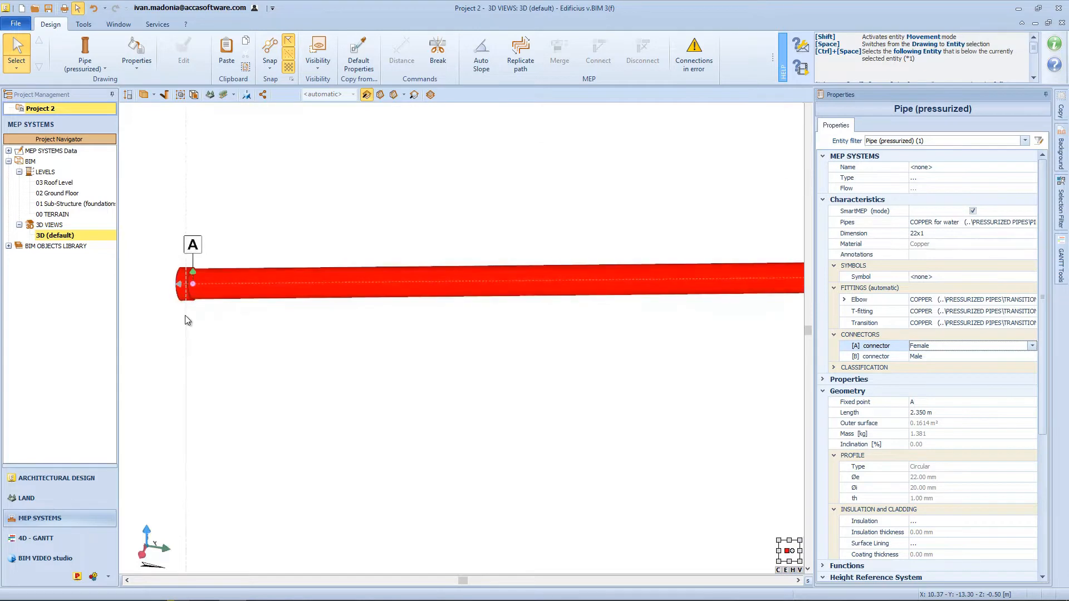
scroll(186, 315, "down", 5)
scroll(189, 312, "down", 3)
scroll(559, 313, "up", 4)
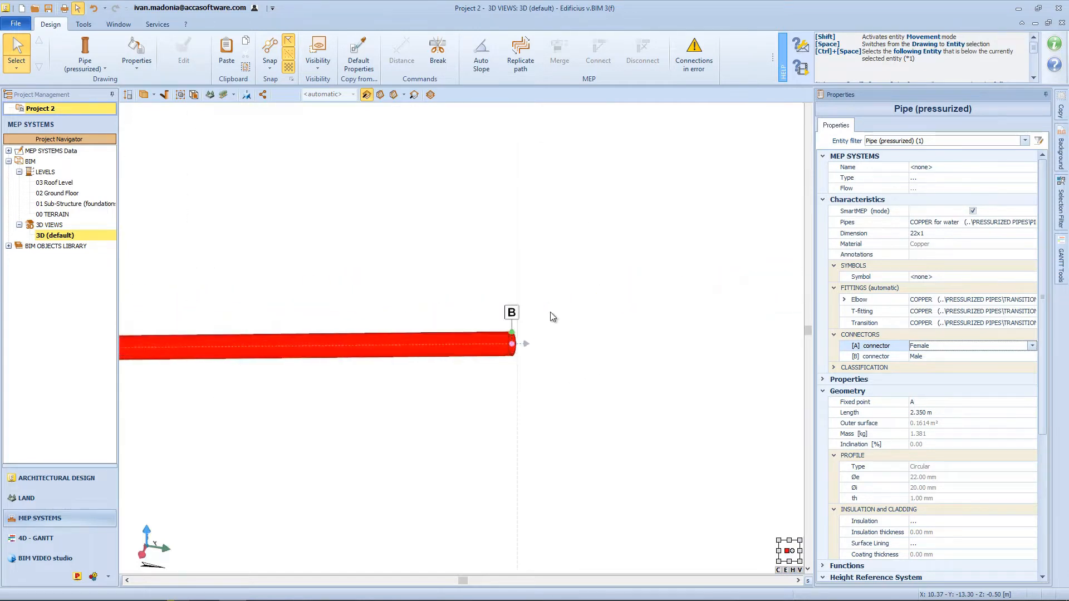
scroll(721, 439, "down", 3)
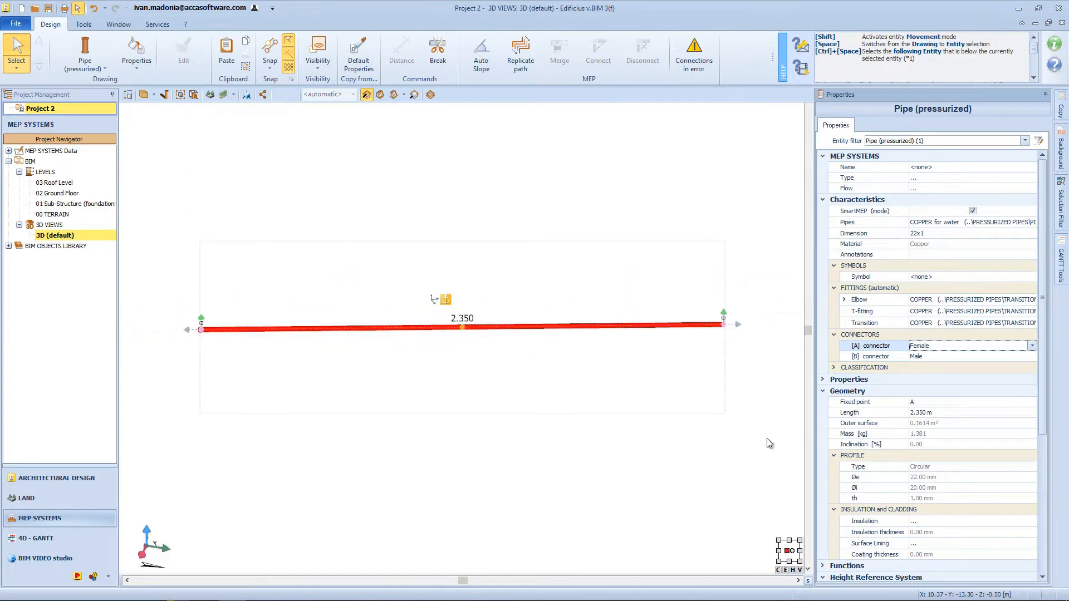
Draw a new horizontal 22x1 copper pipe about 1.1 m long on a vertical drawing plane.
key("space")
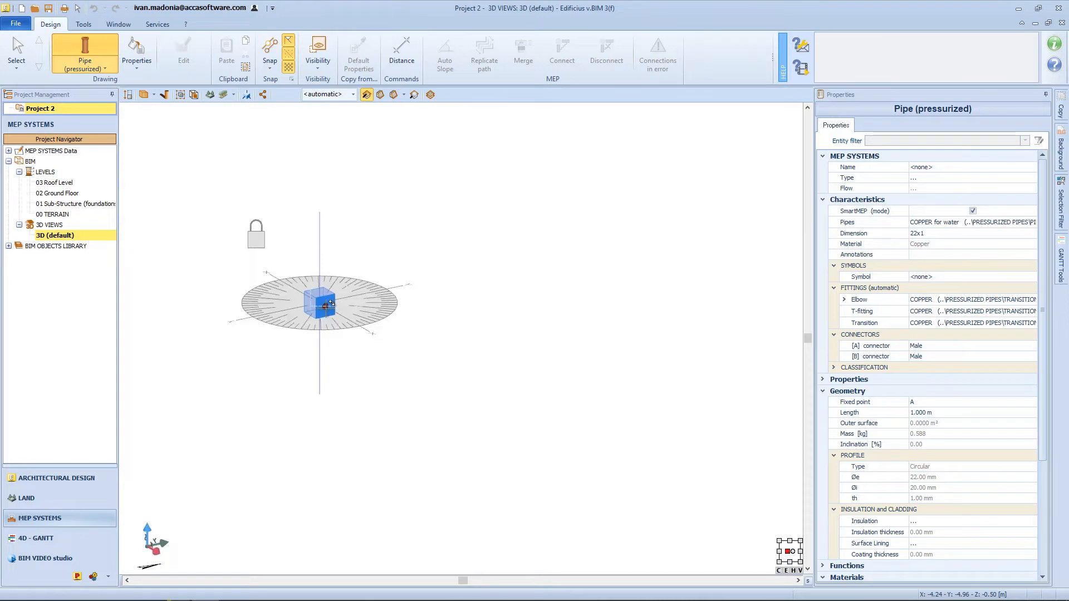
left_click(325, 307)
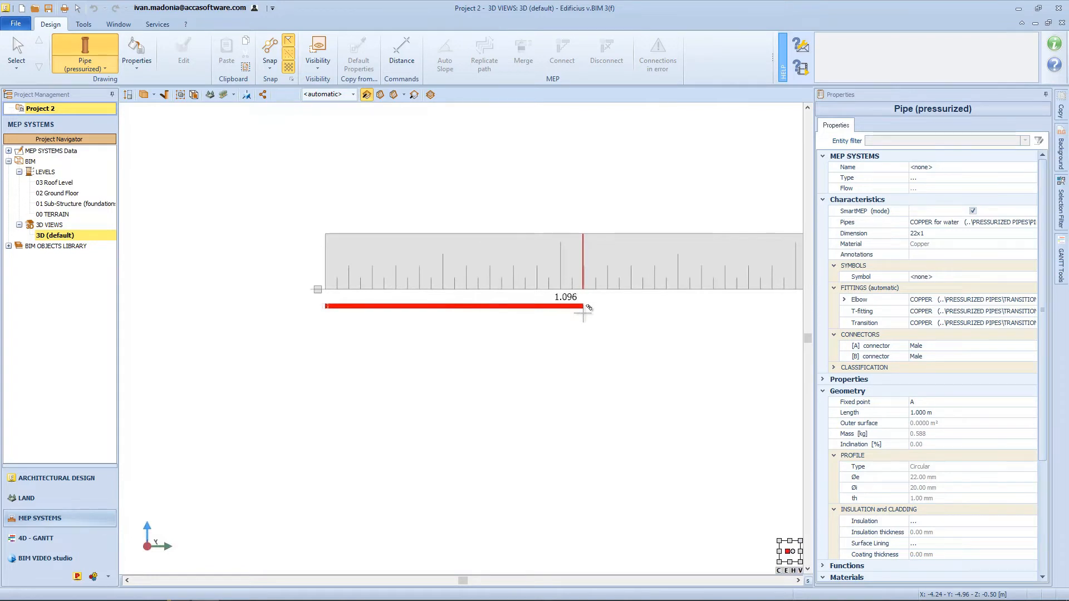
left_click(583, 313)
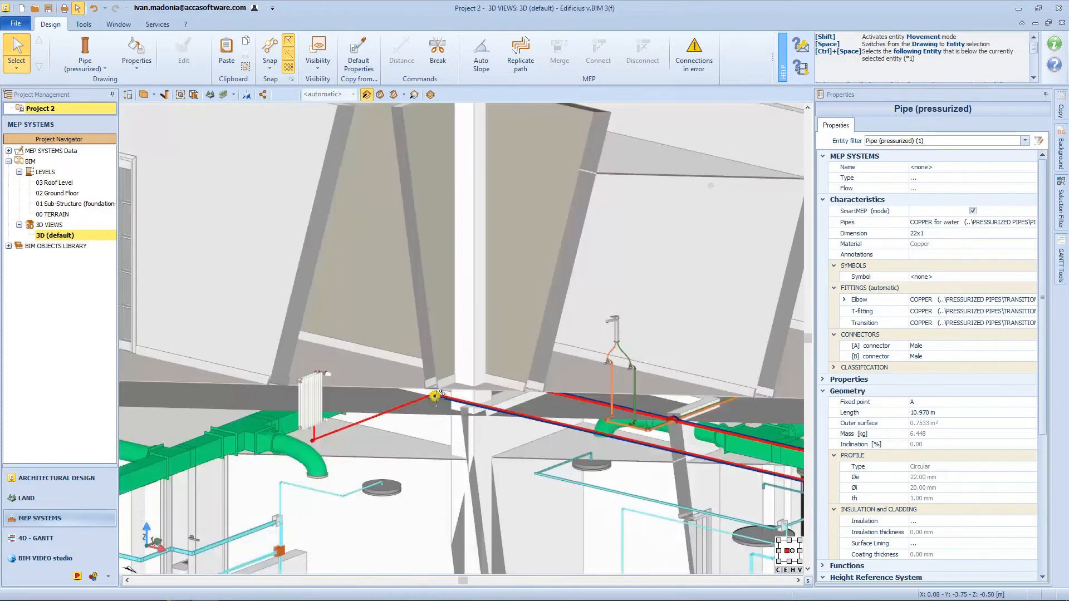
Start a pressurized pipe at the red pipe's connection point in the building model and set its drawing plane to vertical.
left_click(434, 396)
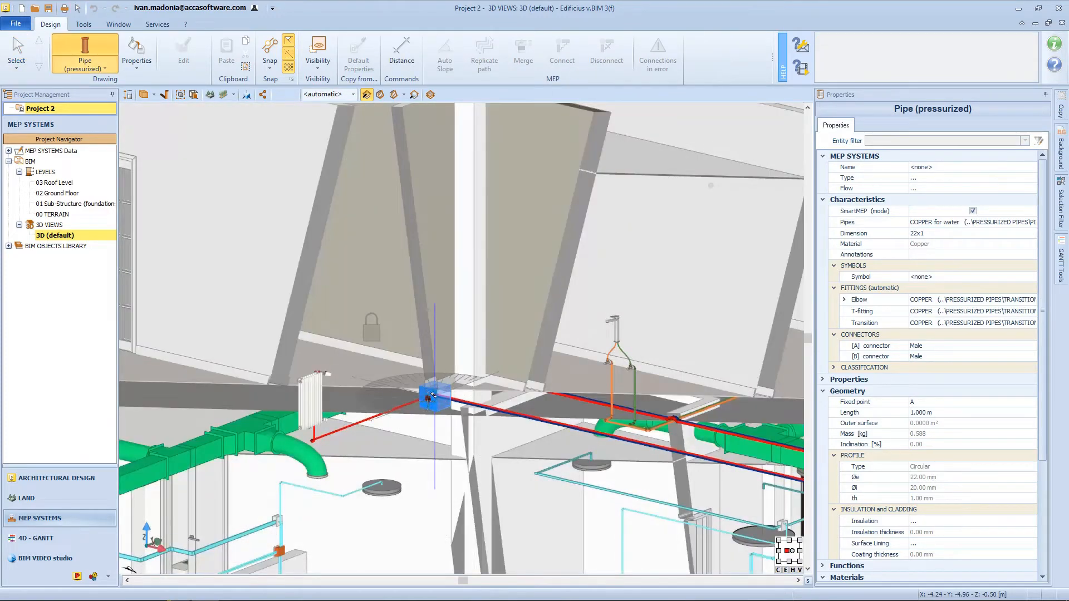
left_click(429, 399)
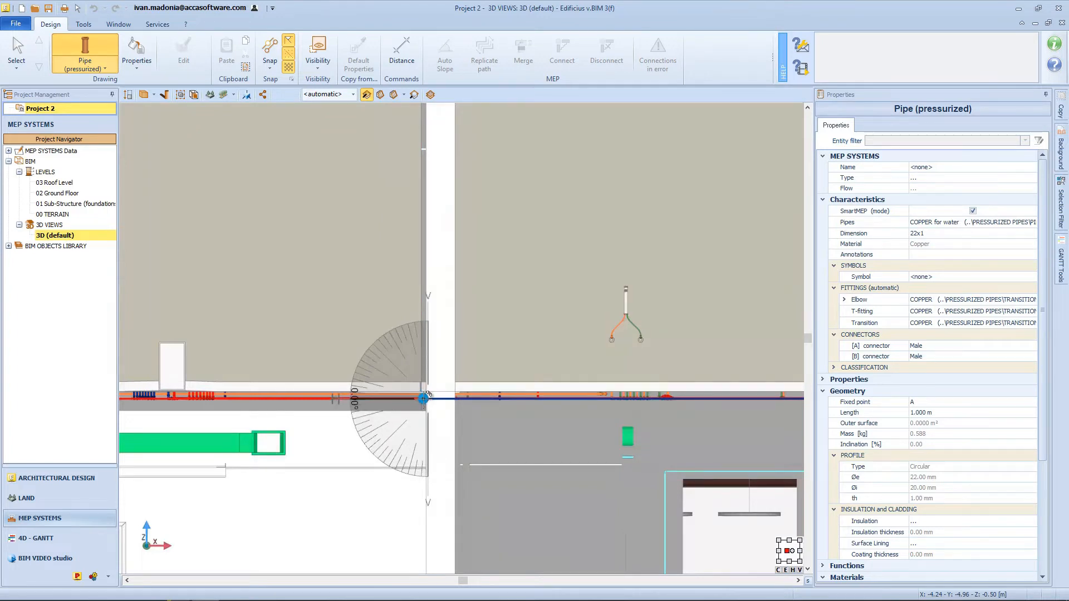
middle_click_drag(392, 409, 359, 410)
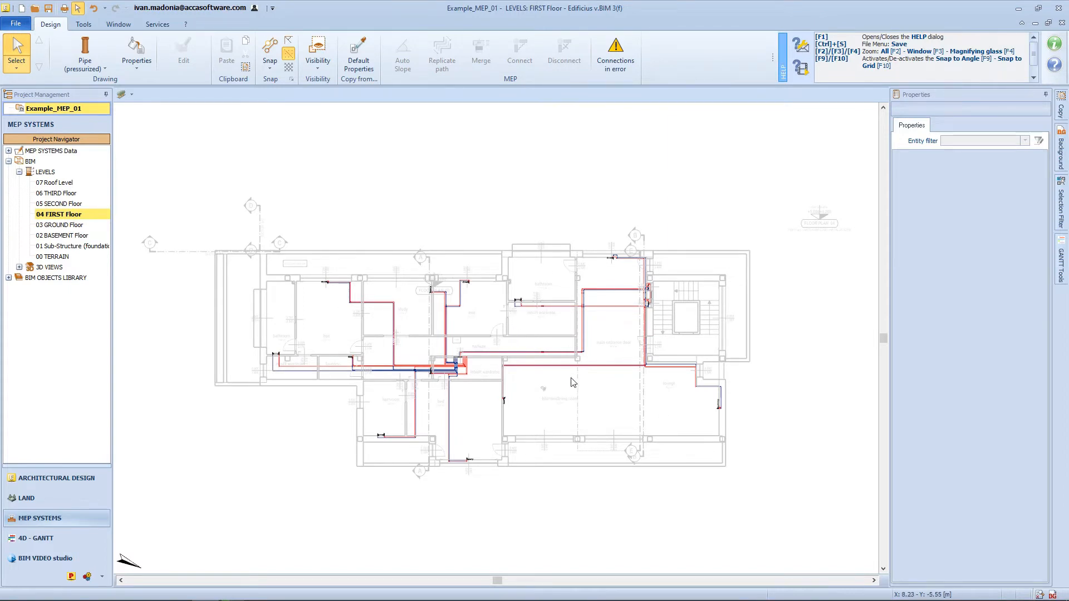
On the FIRST Floor plan of Example_MEP_01, extend the open red pipe end with a horizontal 22x1 copper pipe beside the blue one.
scroll(573, 382, "up", 6)
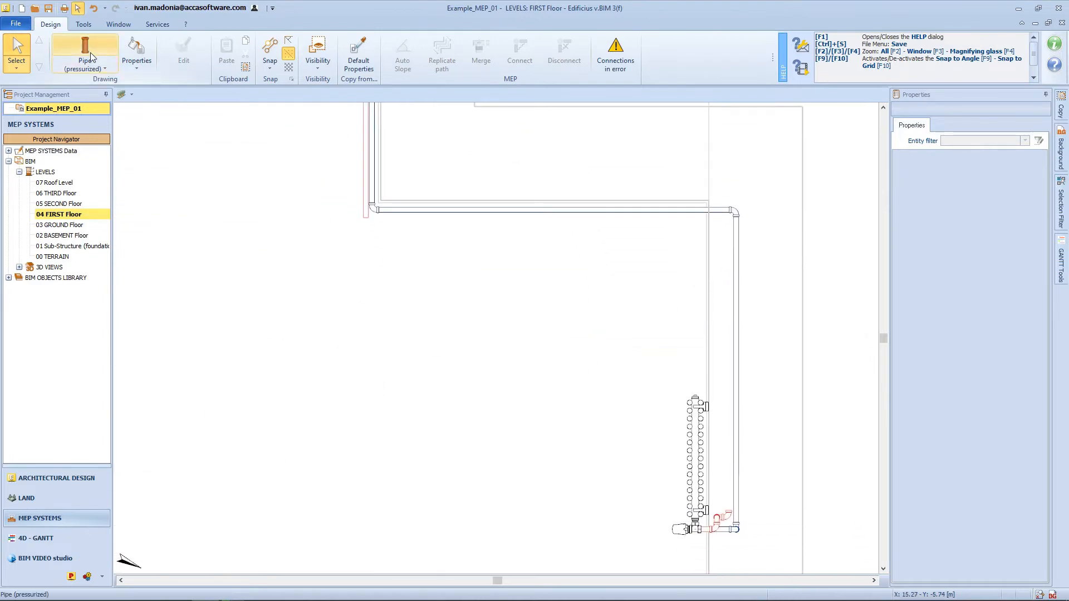
left_click(91, 52)
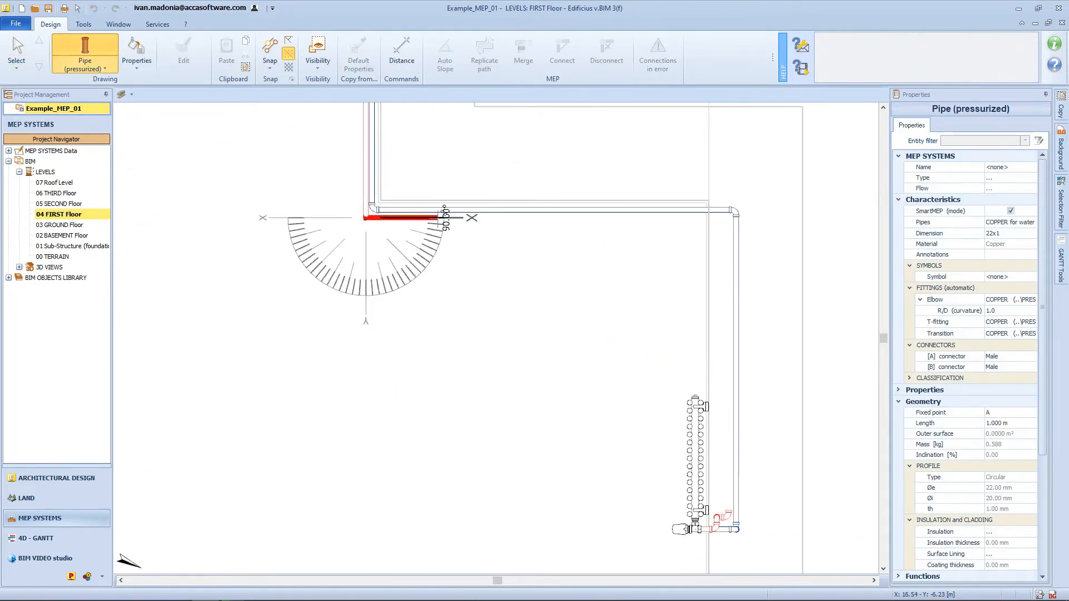
left_click(717, 200)
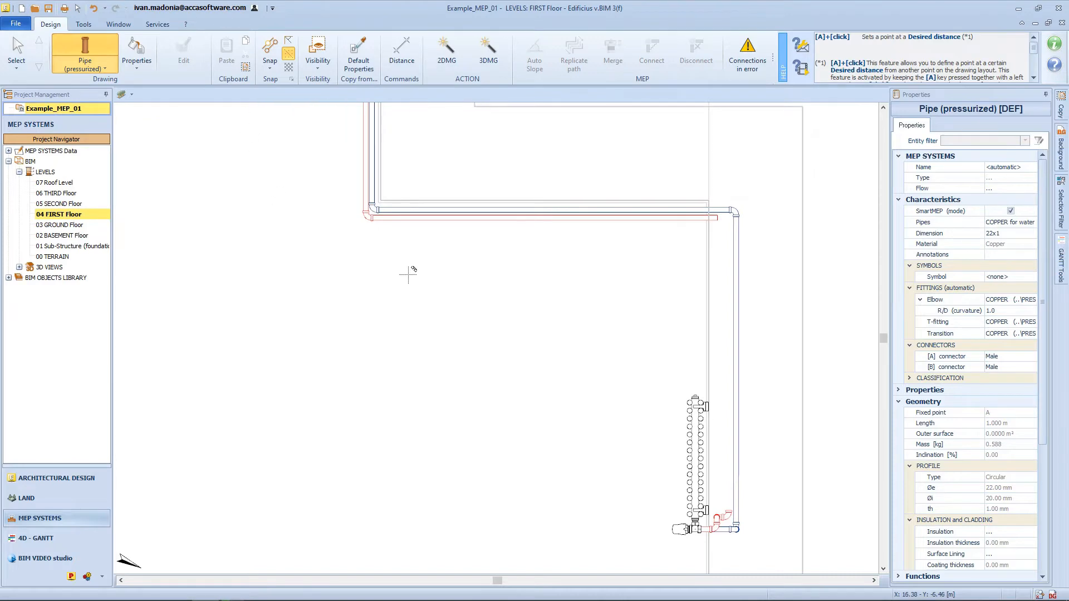
Draw a separate pipe about 0.7 m long along the Y axis above the radiator, and check its height reference level.
left_click(734, 261)
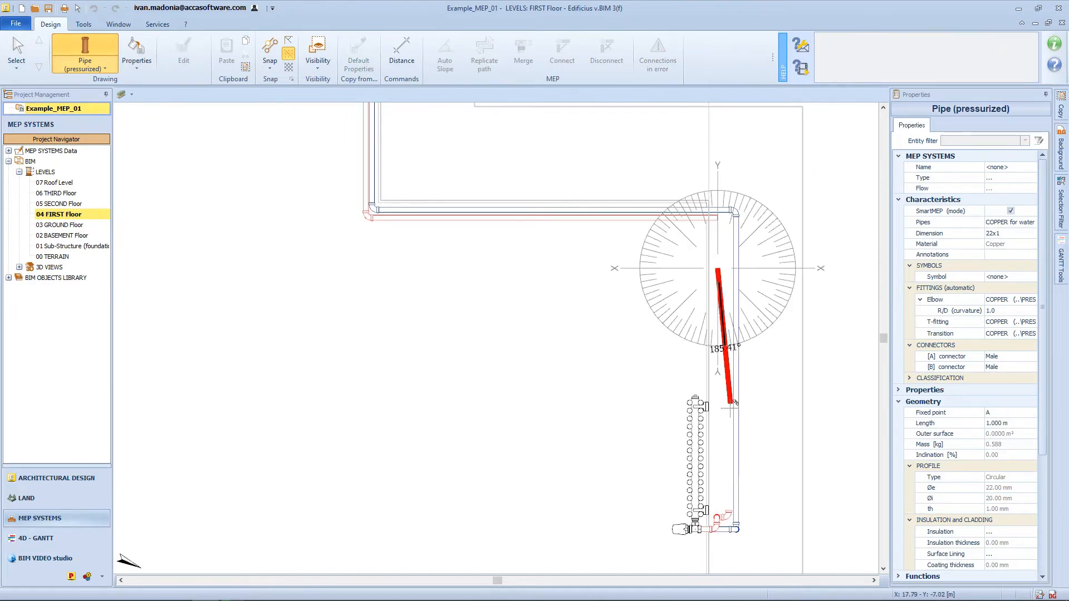
left_click(721, 426)
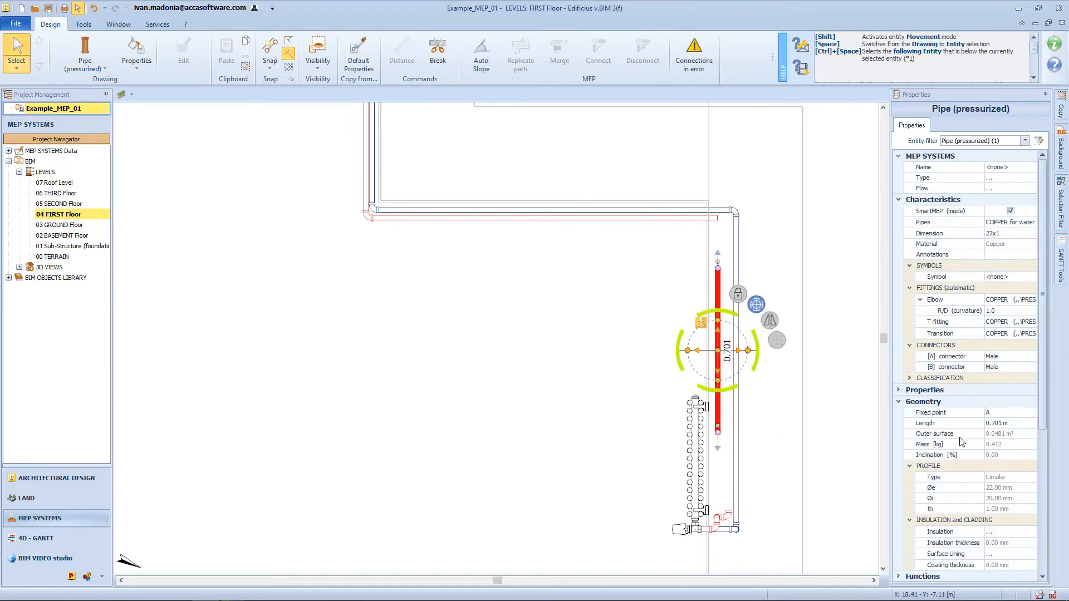
left_click(1027, 416)
left_click(1002, 445)
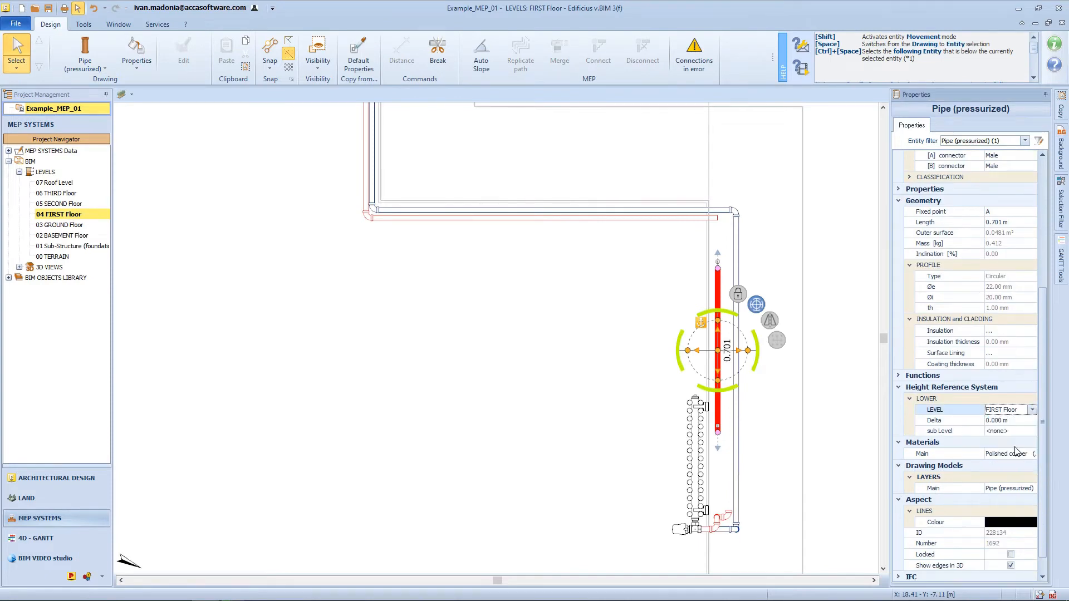
left_click(83, 226)
double_click(83, 228)
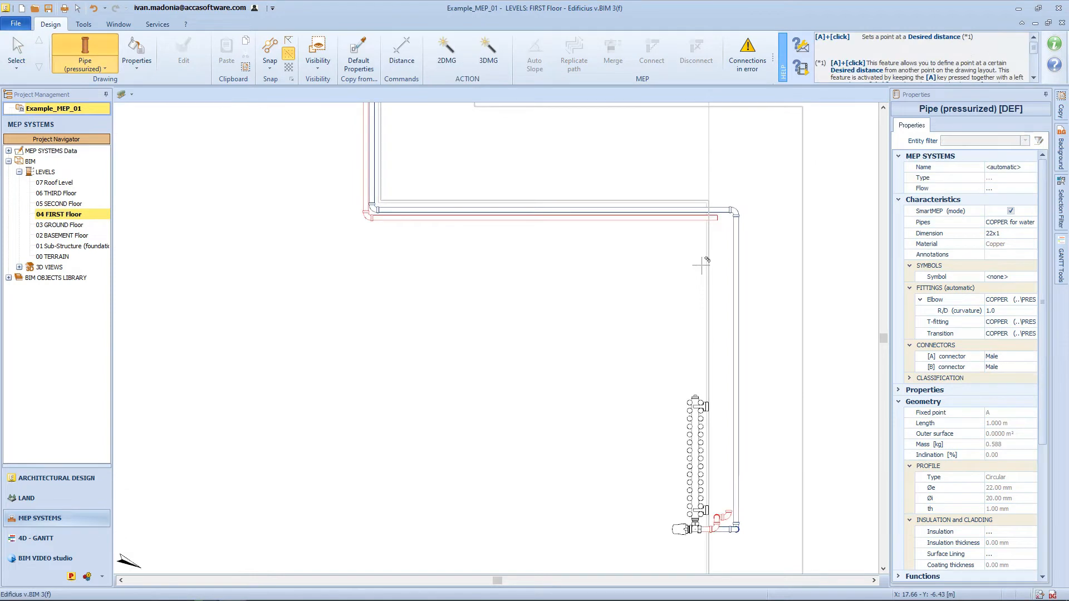
Start a pipe from the horizontal red pipe's open end toward the radiator, and cancel it.
left_click(717, 219)
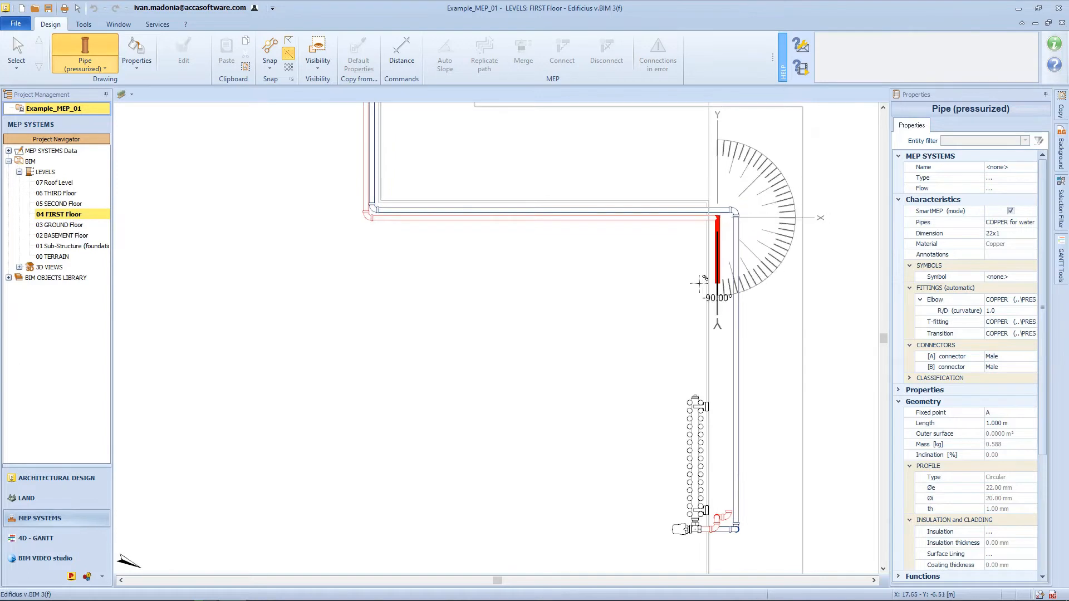
key("Escape")
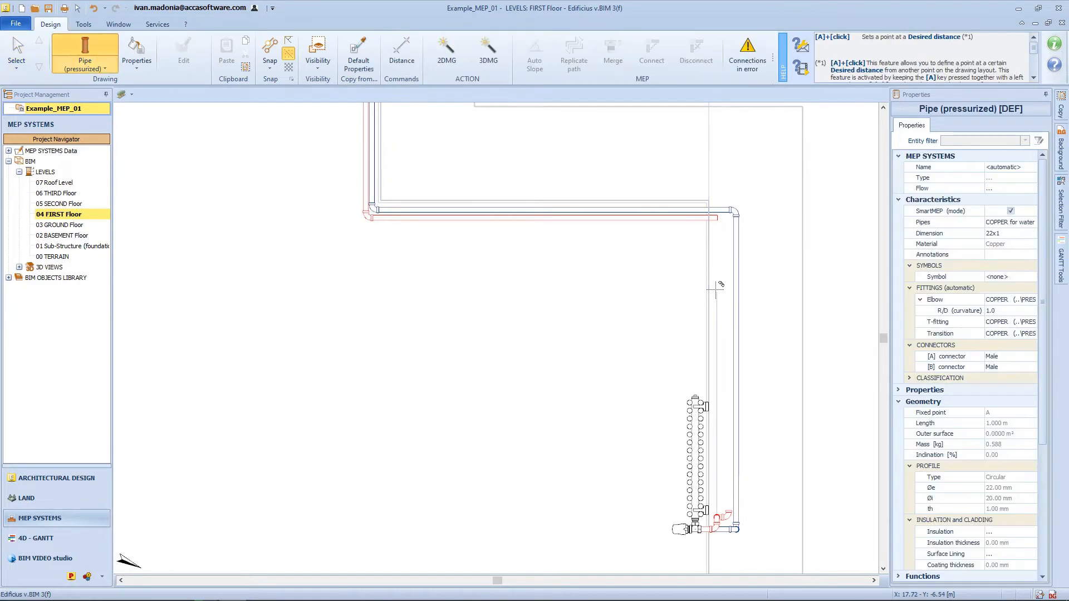
Draw a pipe about 0.74 m long straight along the Y axis toward the radiator, using the on-screen protractor and ruler.
left_click(716, 289)
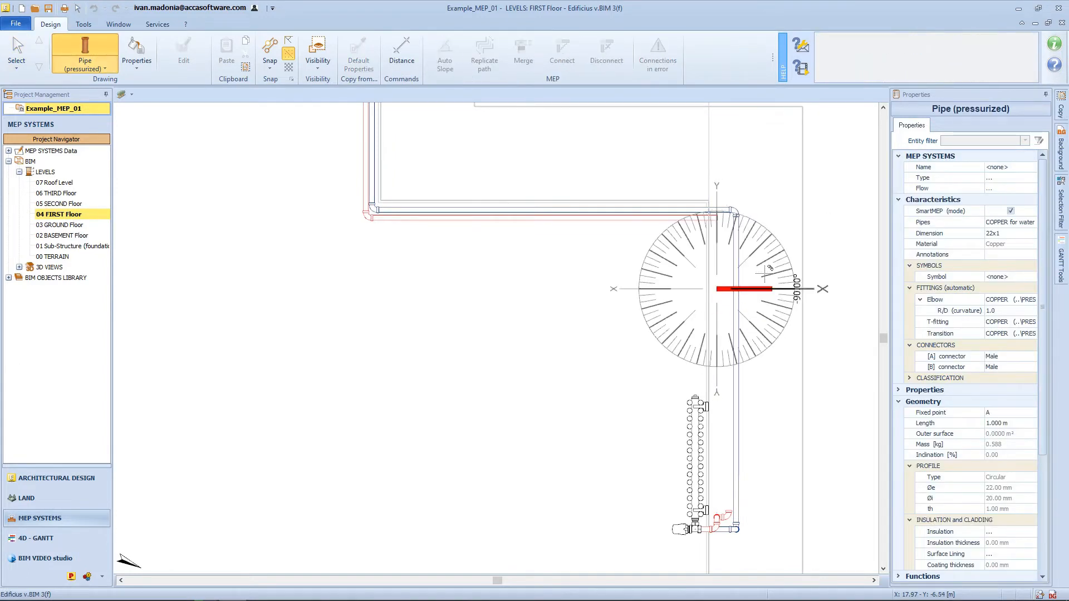
left_click(724, 413)
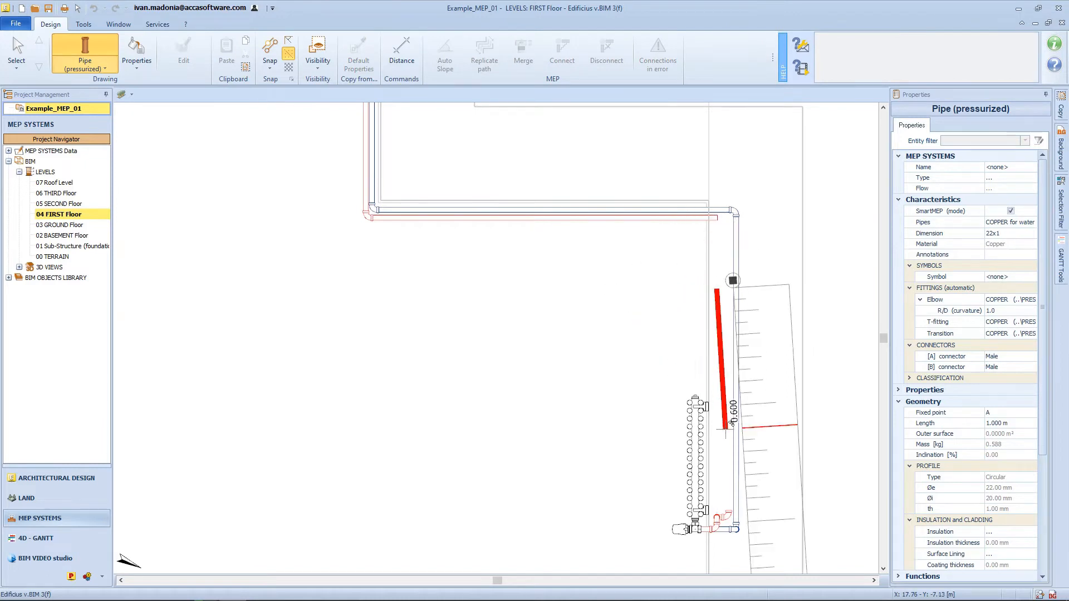
left_click(733, 281)
left_click(723, 344)
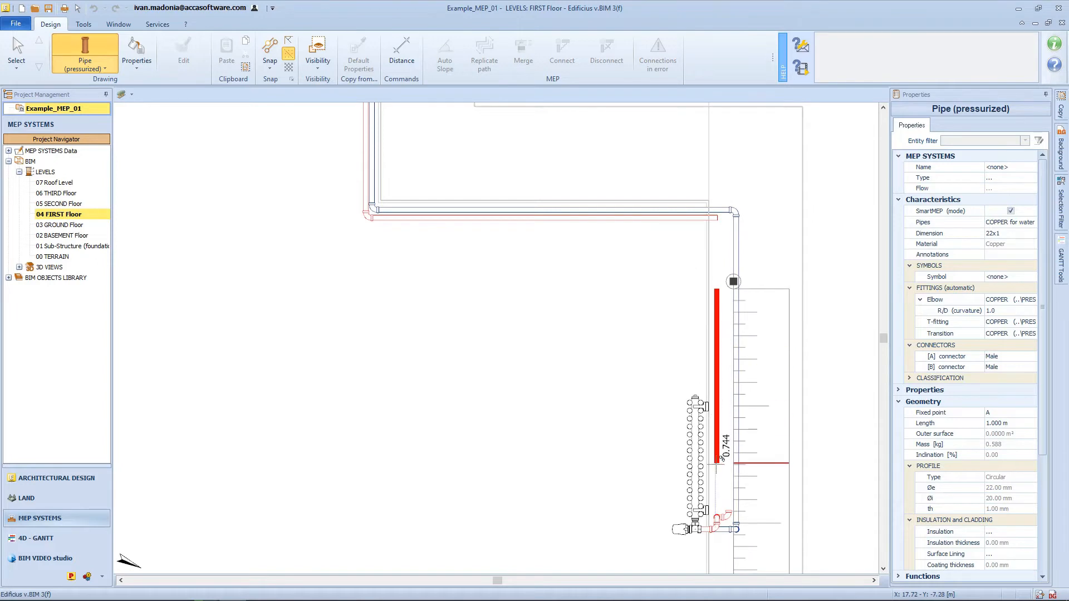
left_click(717, 466)
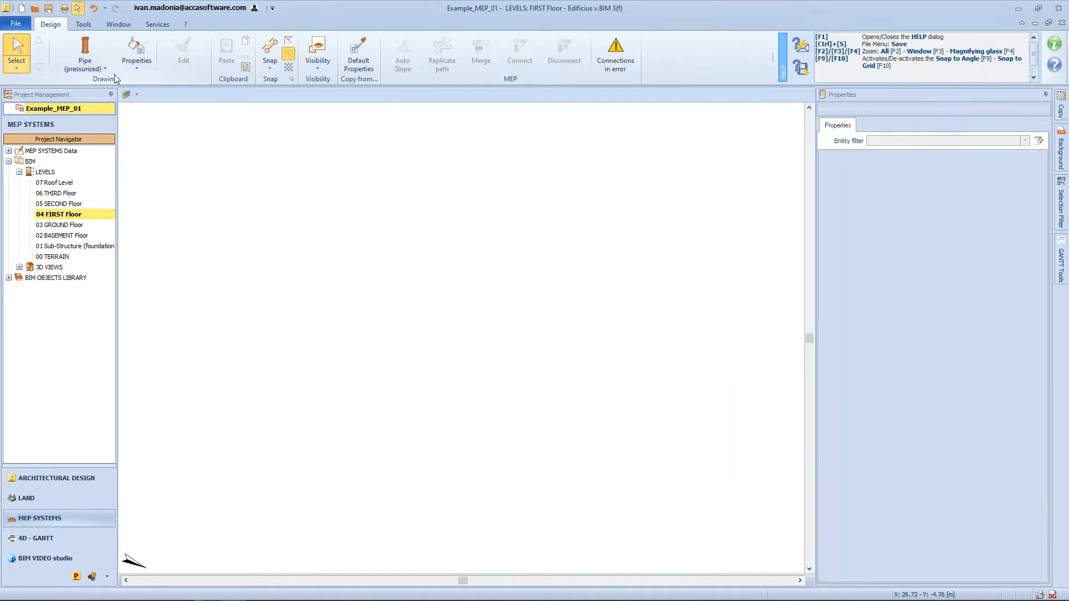
Configure a new pressurized pipe for the Heating system with supply flow, Light duty STEEL pipes and dimension DN 15 (1/2").
left_click(93, 52)
left_click(1023, 166)
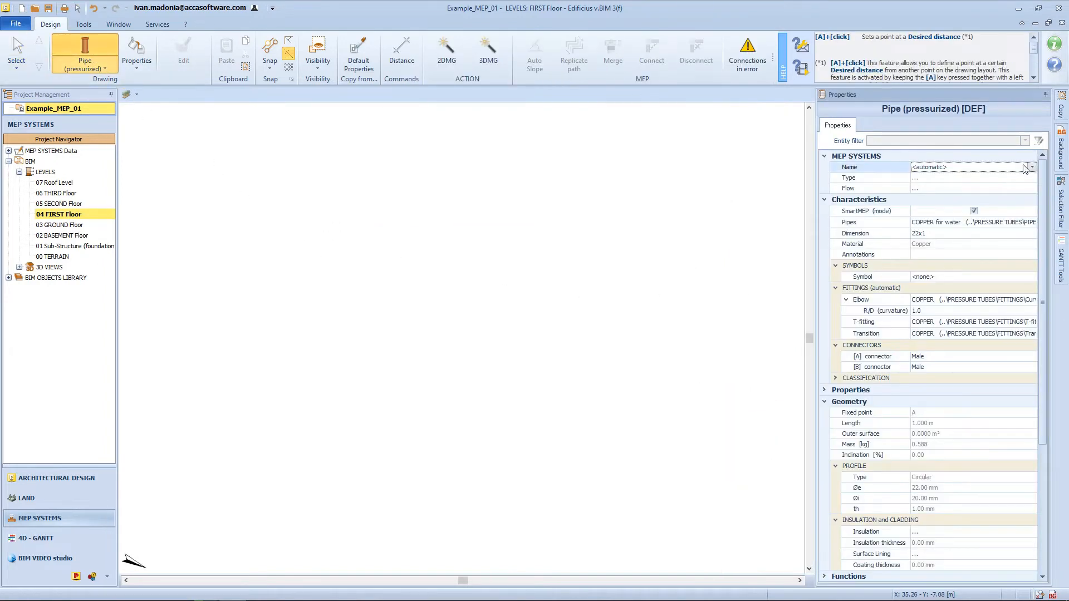
left_click(1024, 168)
left_click(997, 190)
double_click(999, 223)
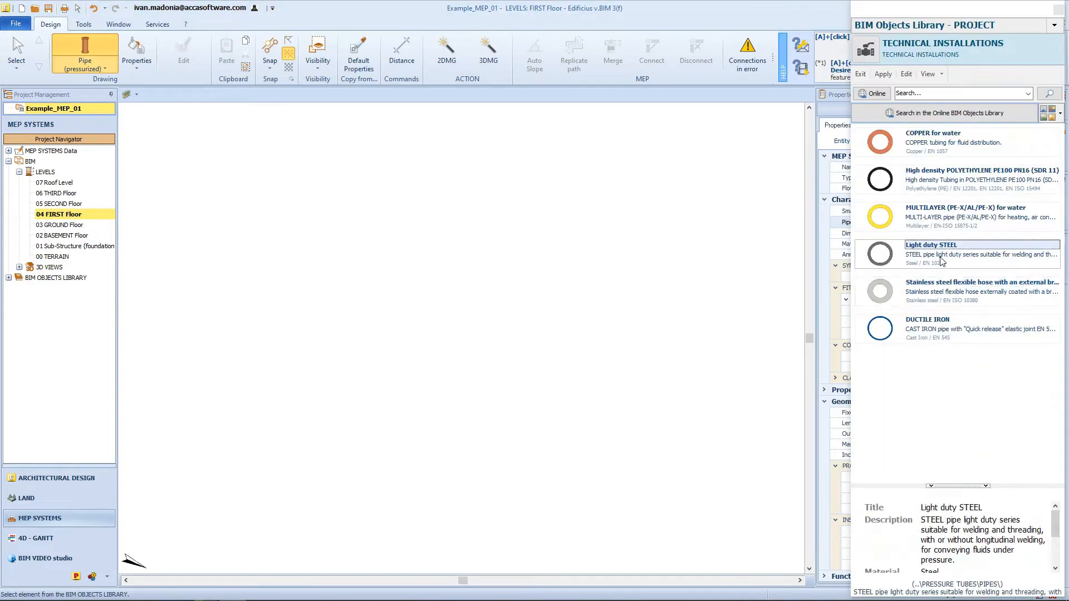
double_click(941, 260)
left_click(994, 234)
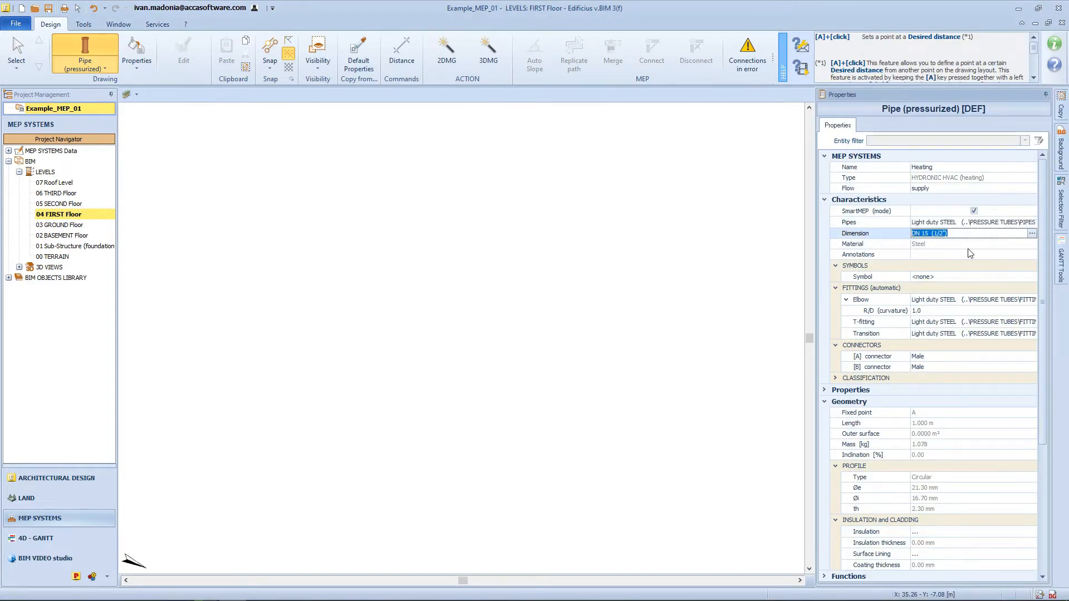
Start the steel pipe in an empty area of the plan and try aligning it to the X axis with the ruler.
left_click(296, 274)
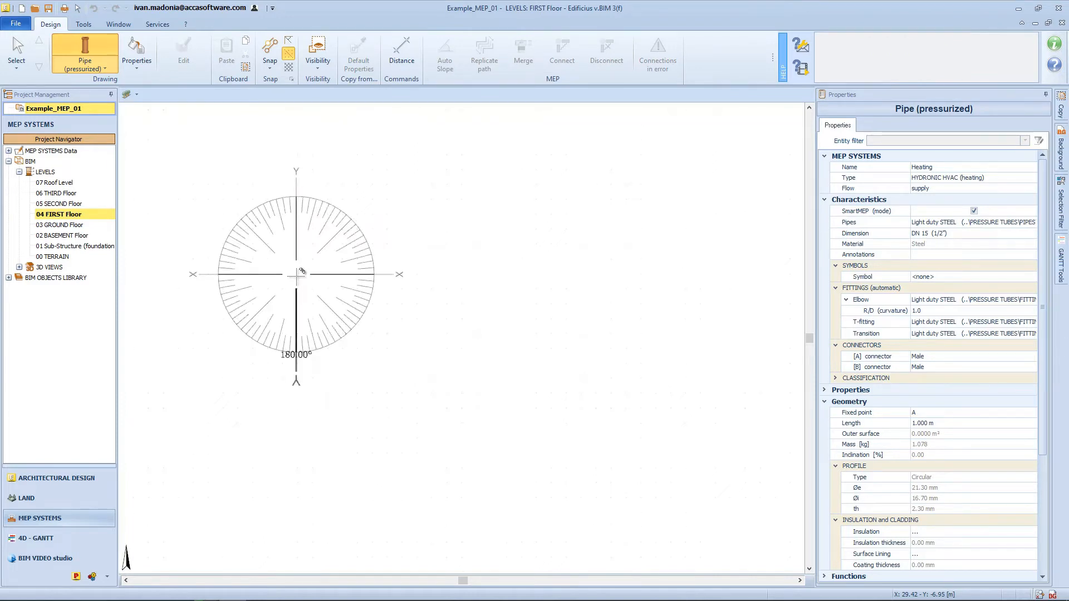
middle_click_drag(301, 271, 469, 305)
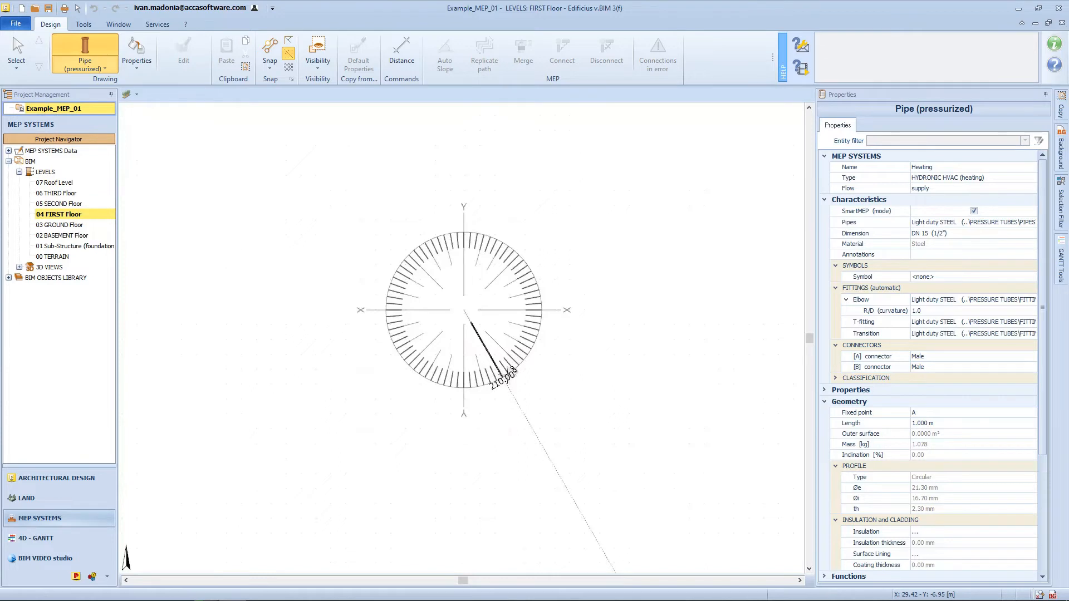
left_click(567, 310)
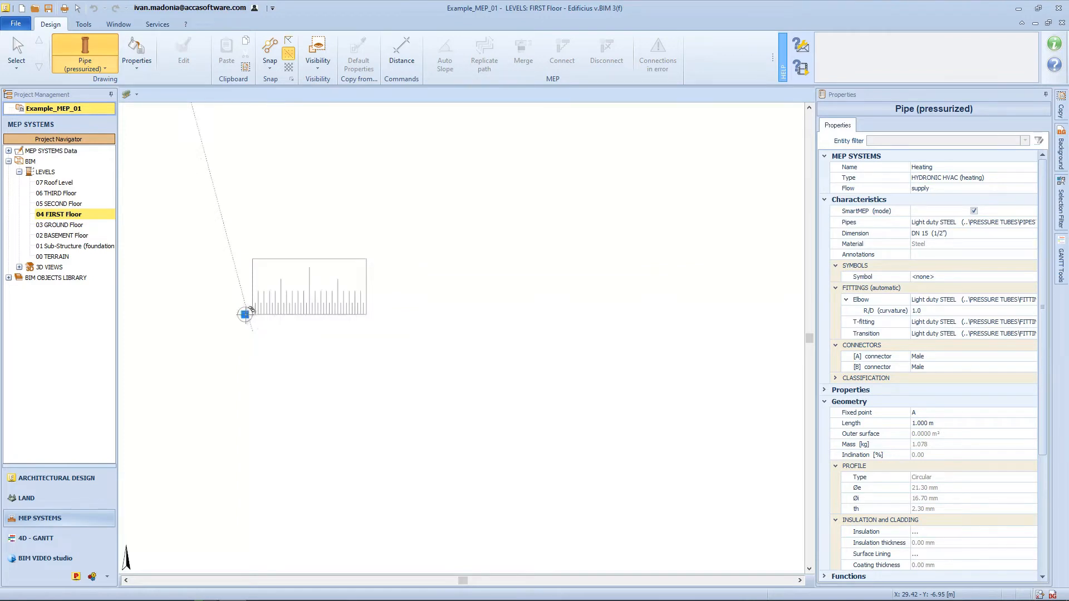
left_click(245, 314)
middle_click_drag(245, 315, 488, 316)
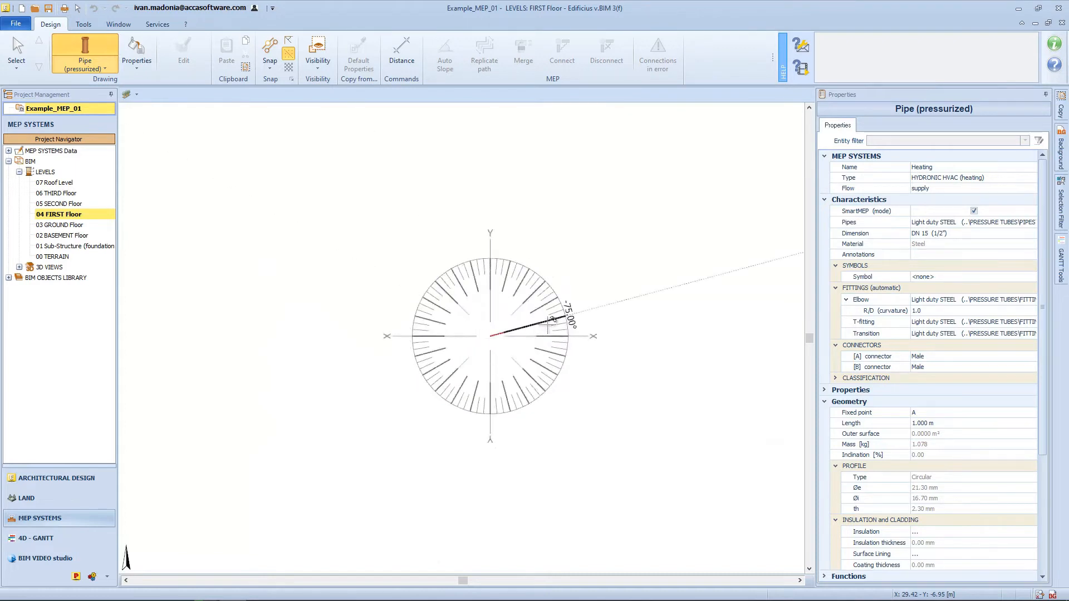
Try setting the pipe's direction with the protractor, entering an exact angle of 31.25°.
left_click(555, 318)
left_click(661, 290)
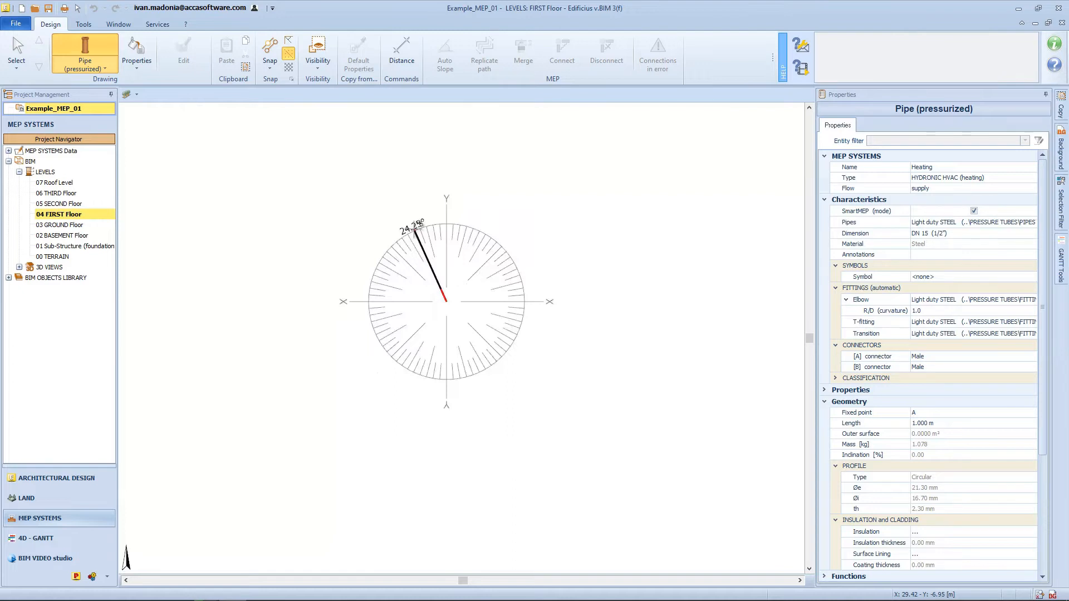
type("31.25")
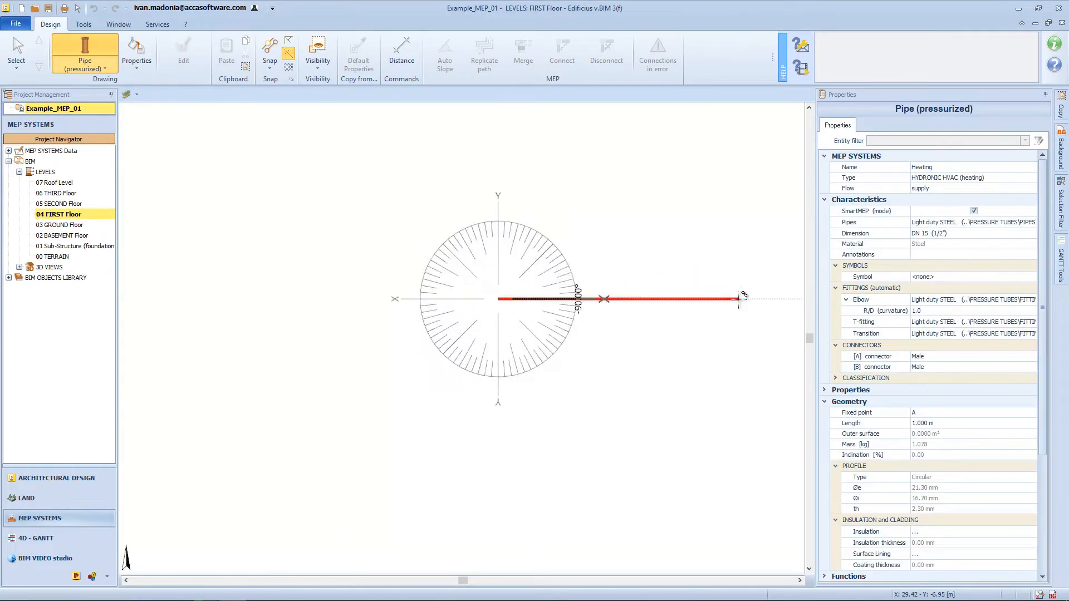
Fix a direction slightly off the X axis and draw the steel pipe with an exact length of 1.225 m.
left_click(753, 335)
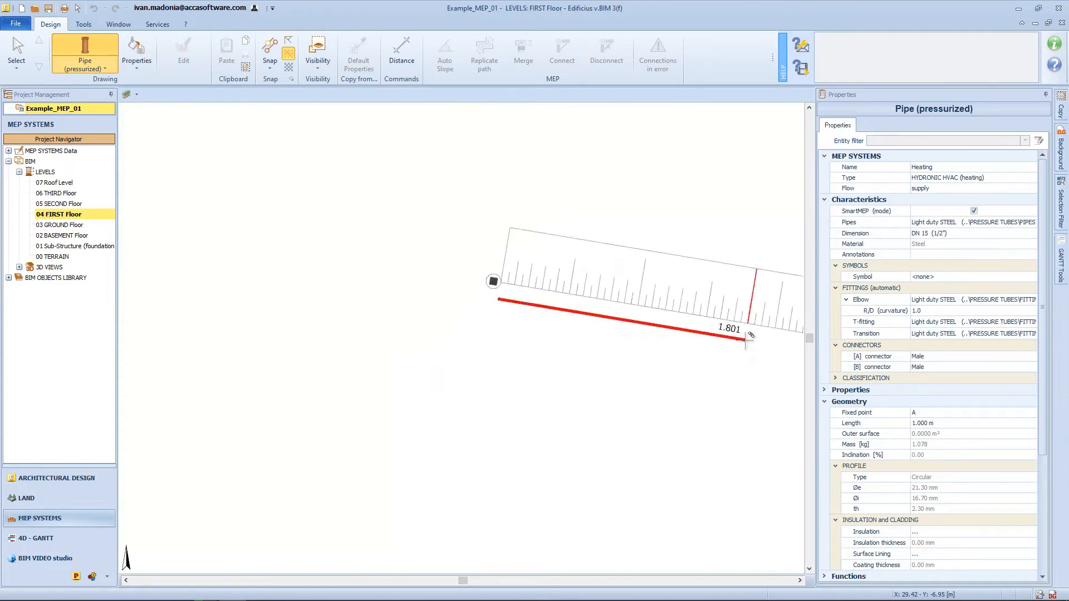
middle_click_drag(752, 334, 547, 374)
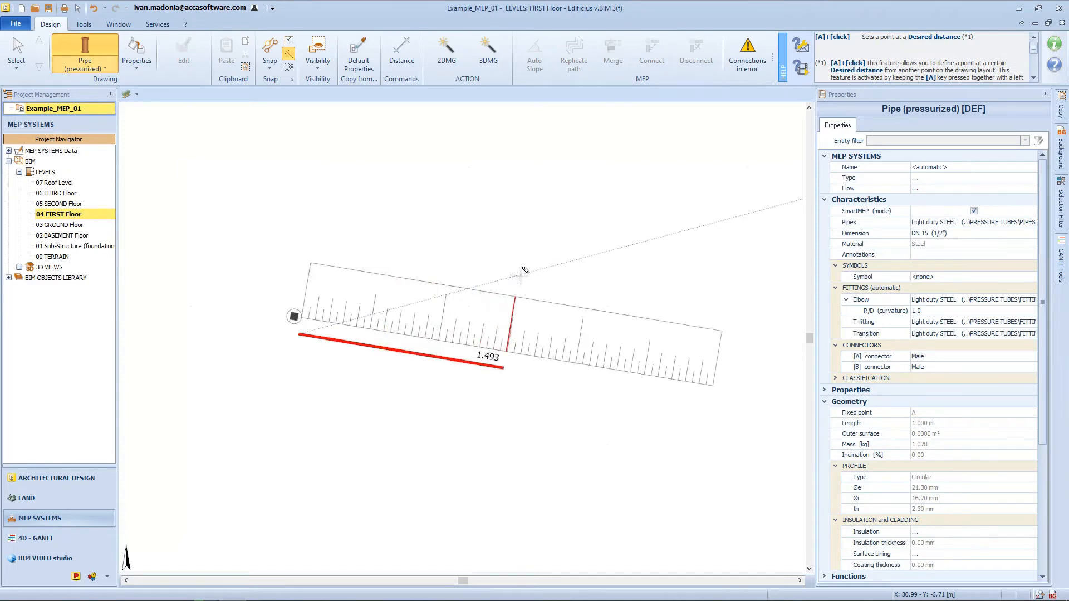
type("1.")
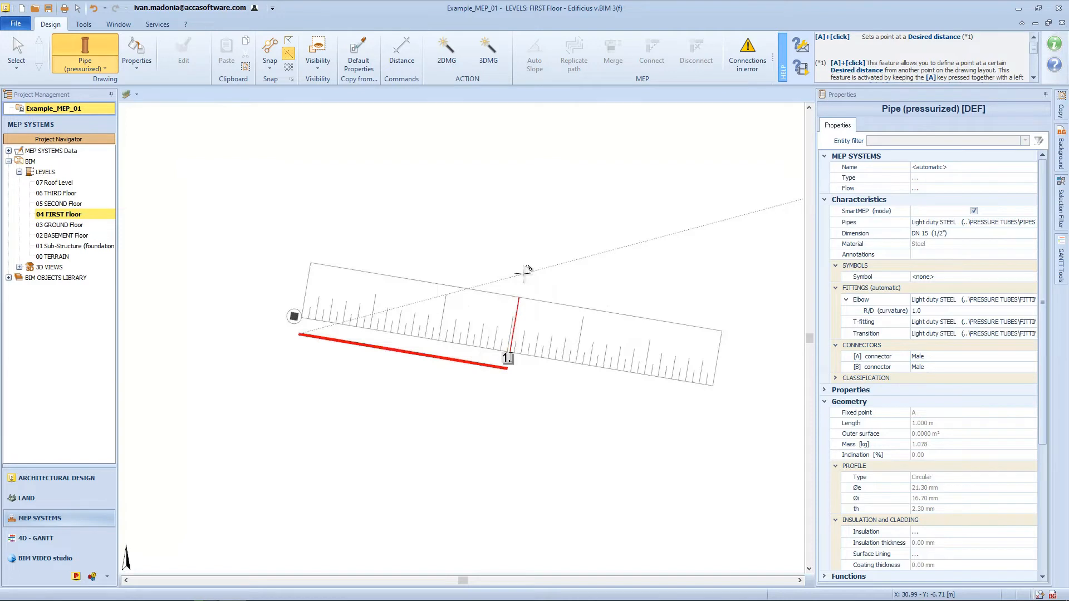
type("225")
key("Return")
key("Escape")
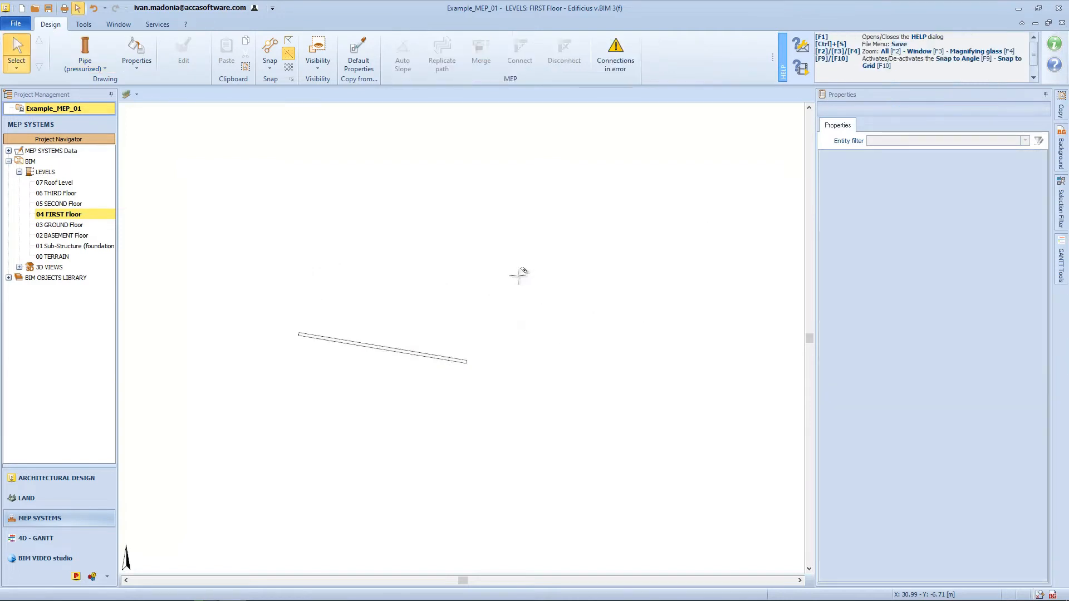
Select the new steel pipe on the plan and move it about 0.19 m from its midpoint.
left_click(393, 353)
scroll(393, 354, "up", 5)
scroll(429, 328, "down", 1)
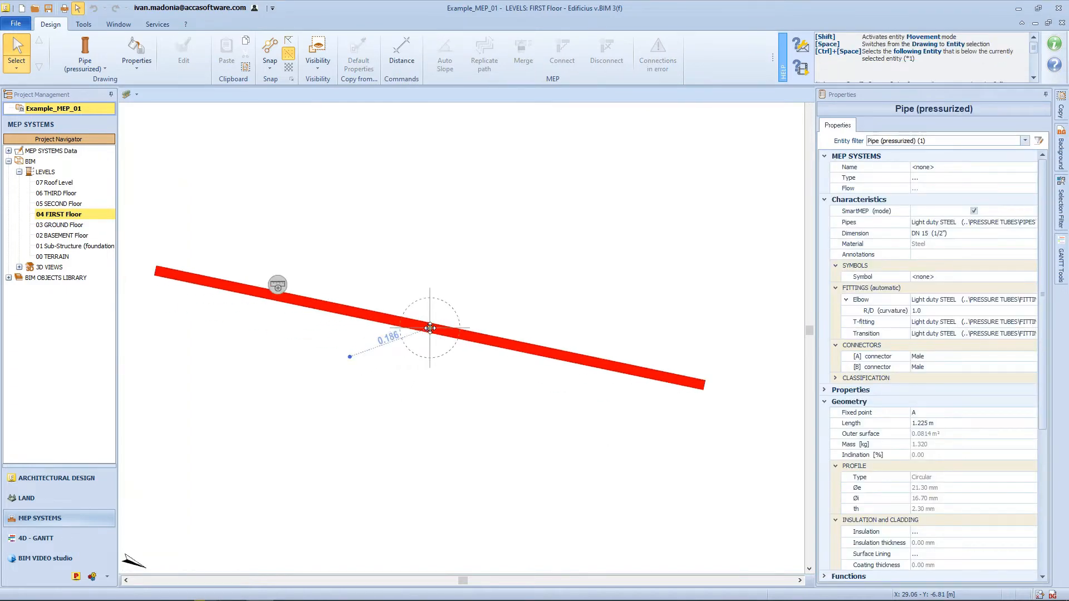
left_click(429, 328)
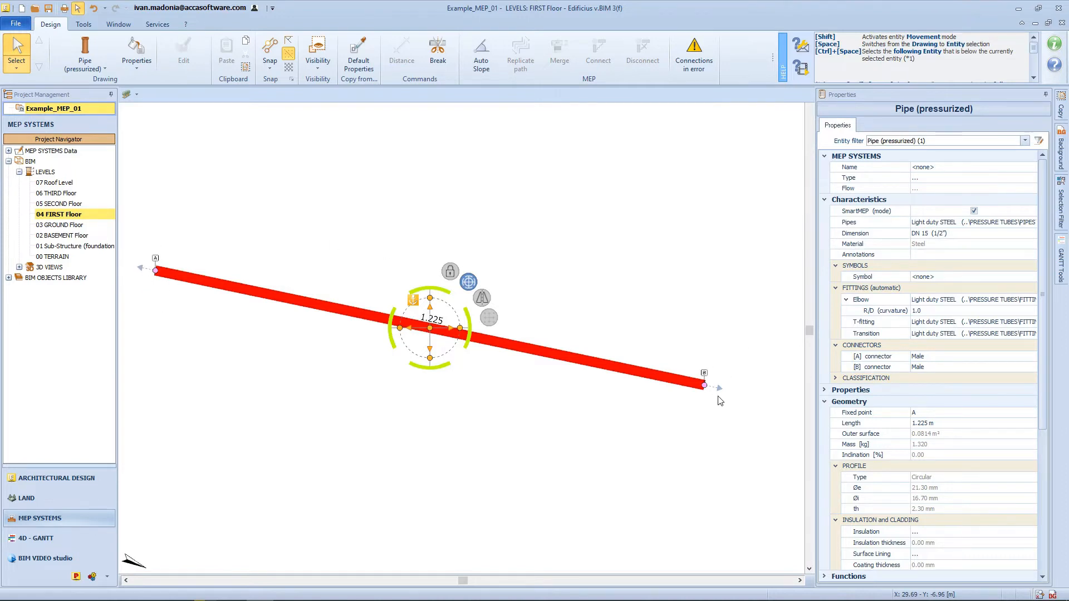
Change the pipe's [A] connector to Female and inspect the A end before deselecting the pipe.
left_click(943, 357)
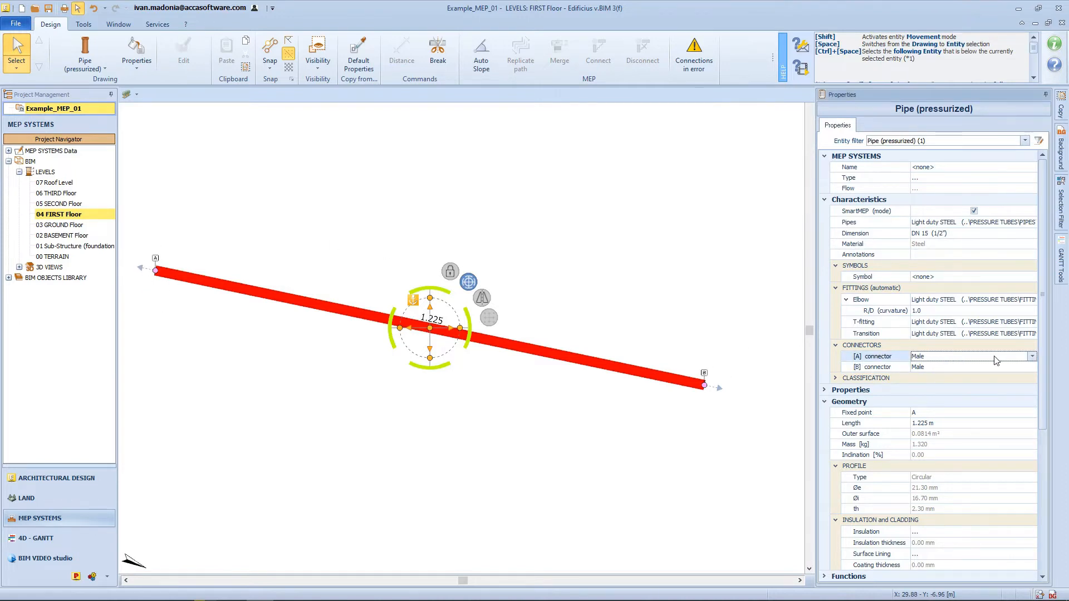
left_click(1031, 356)
left_click(950, 372)
scroll(149, 273, "up", 5)
scroll(164, 295, "down", 5)
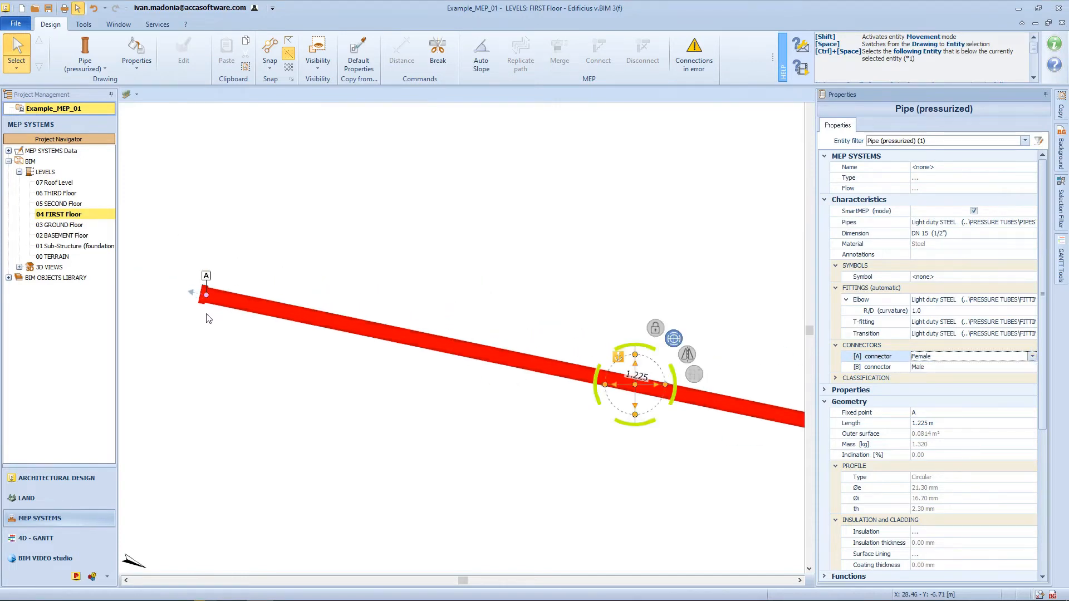
left_click(469, 408)
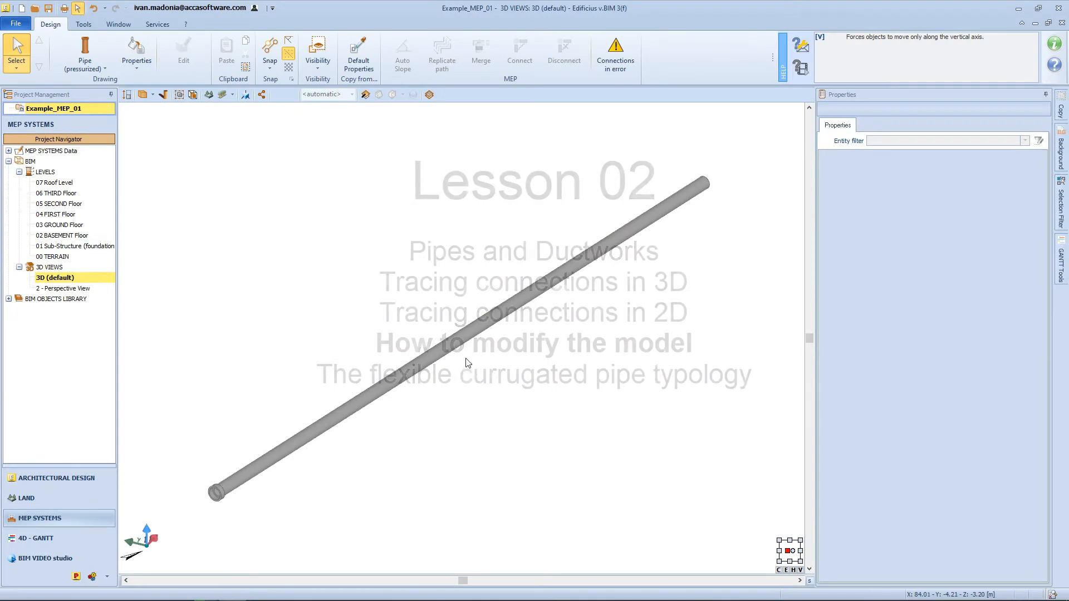
Select the steel pipe in the default 3D view and shorten it from its B end to about 1.197 m.
left_click(458, 339)
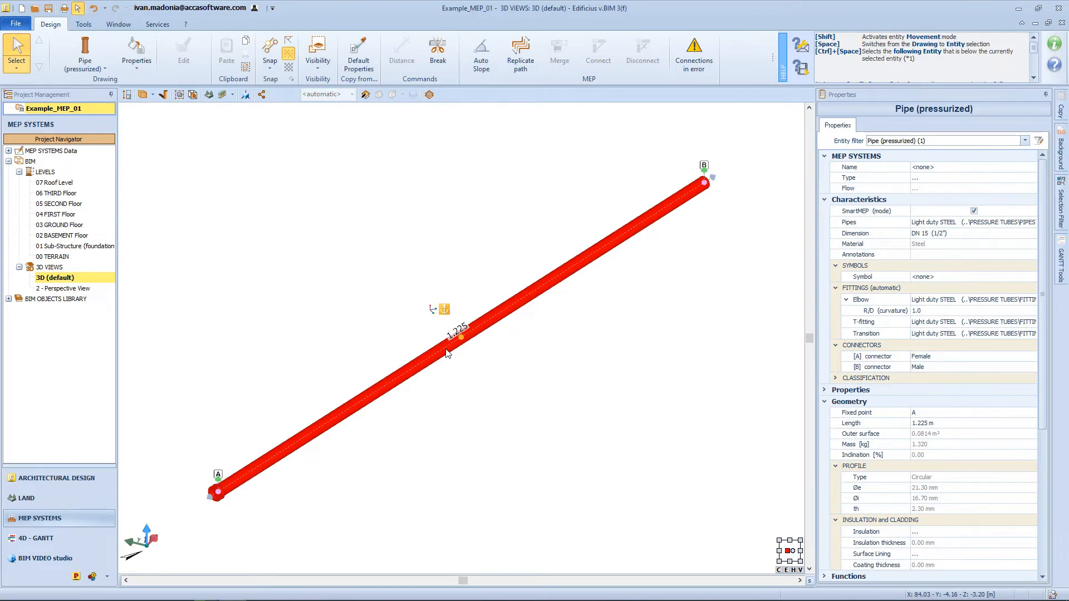
scroll(447, 352, "up", 4)
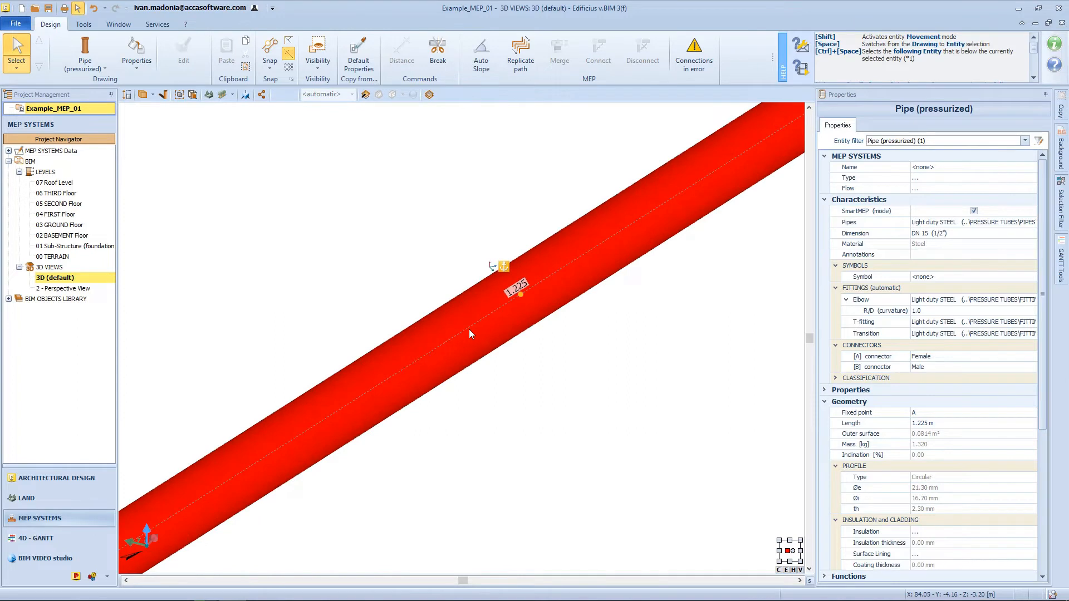
scroll(495, 310, "down", 4)
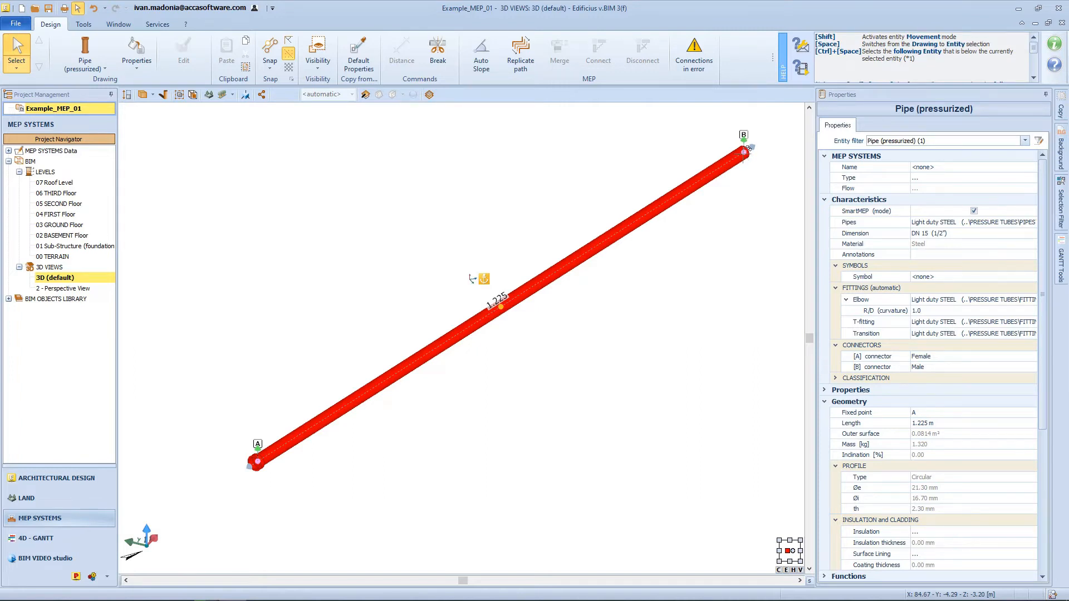
left_click_drag(747, 148, 738, 154)
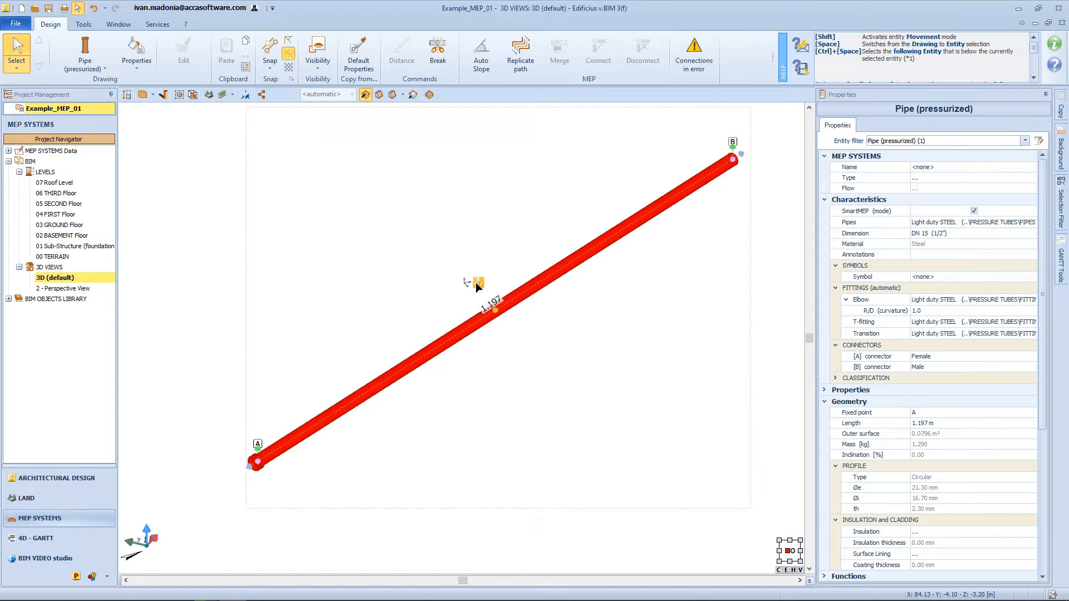
Move the whole pipe slightly by its A end in 3D, and make B its fixed point.
left_click(258, 461)
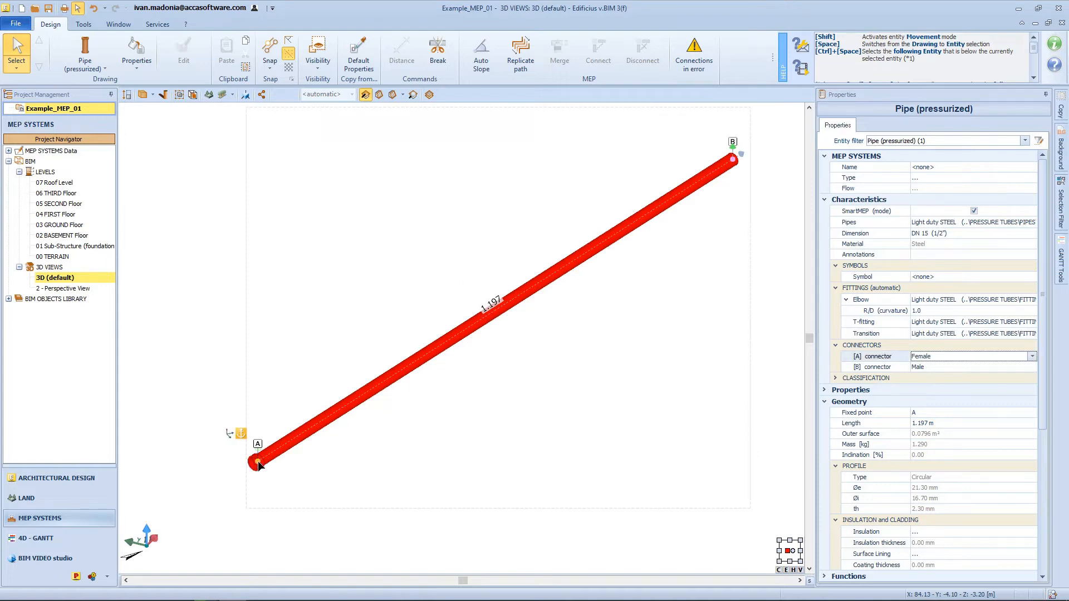
left_click_drag(258, 461, 275, 447)
left_click_drag(275, 473, 243, 473)
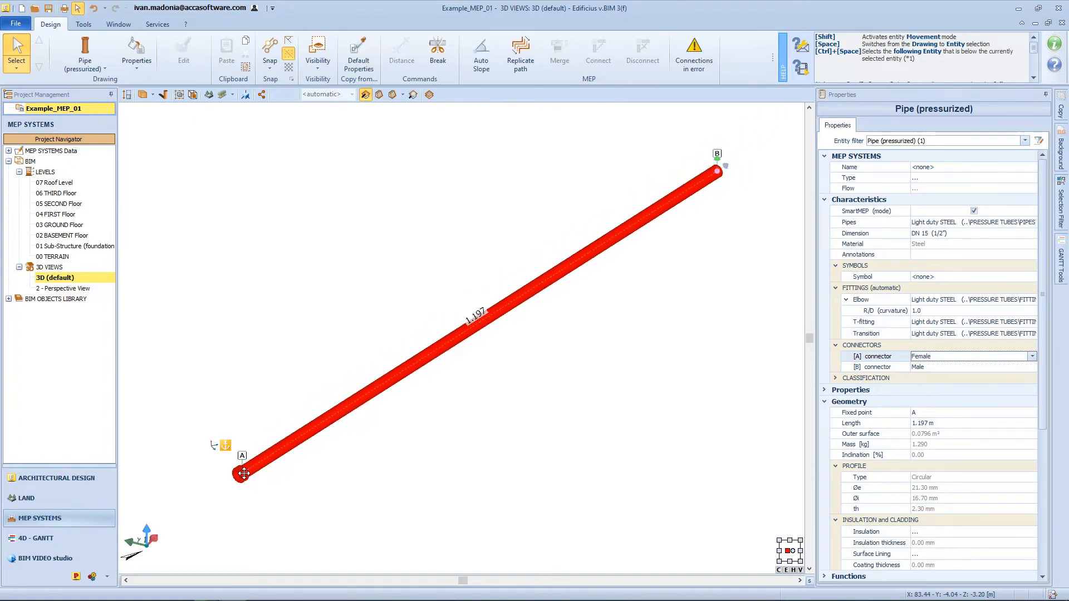
left_click(717, 171)
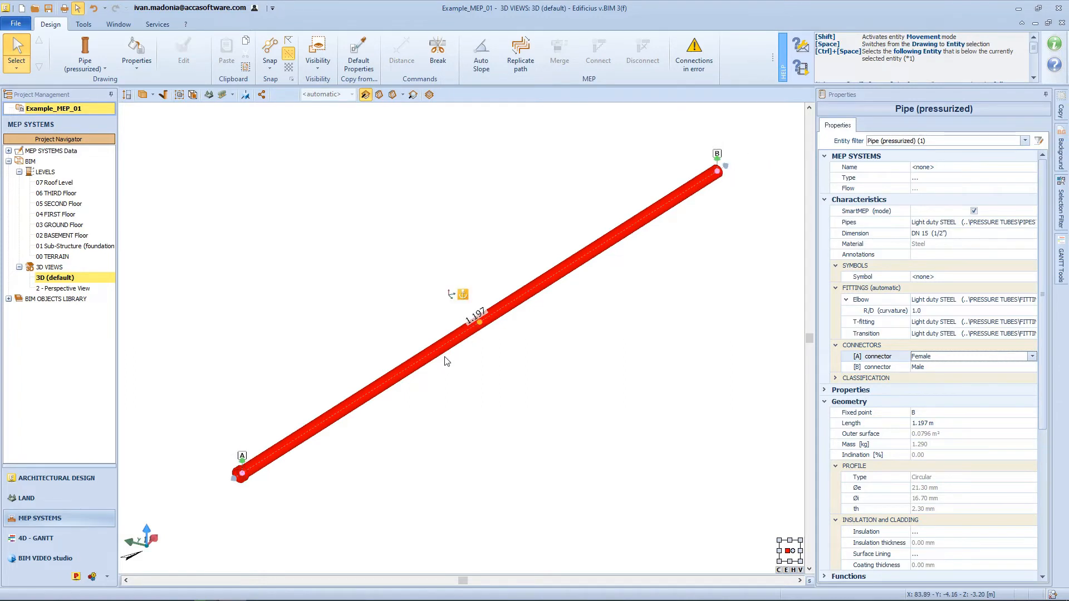
Move the pipe from its midpoint in 3D with two chained measurements, the first leg about 0.148 m long.
left_click(479, 321)
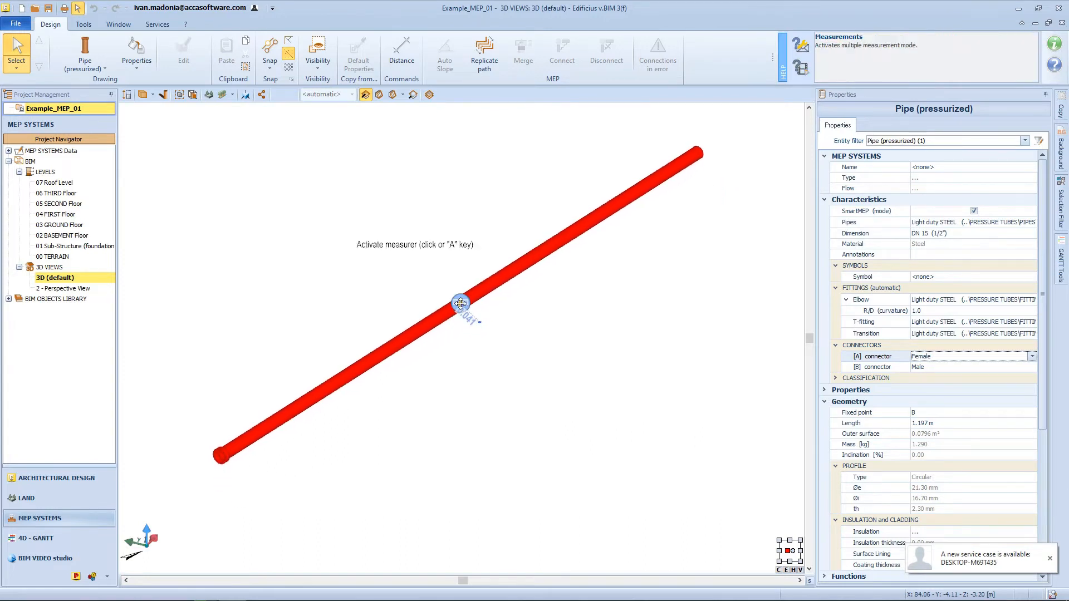
left_click(461, 303)
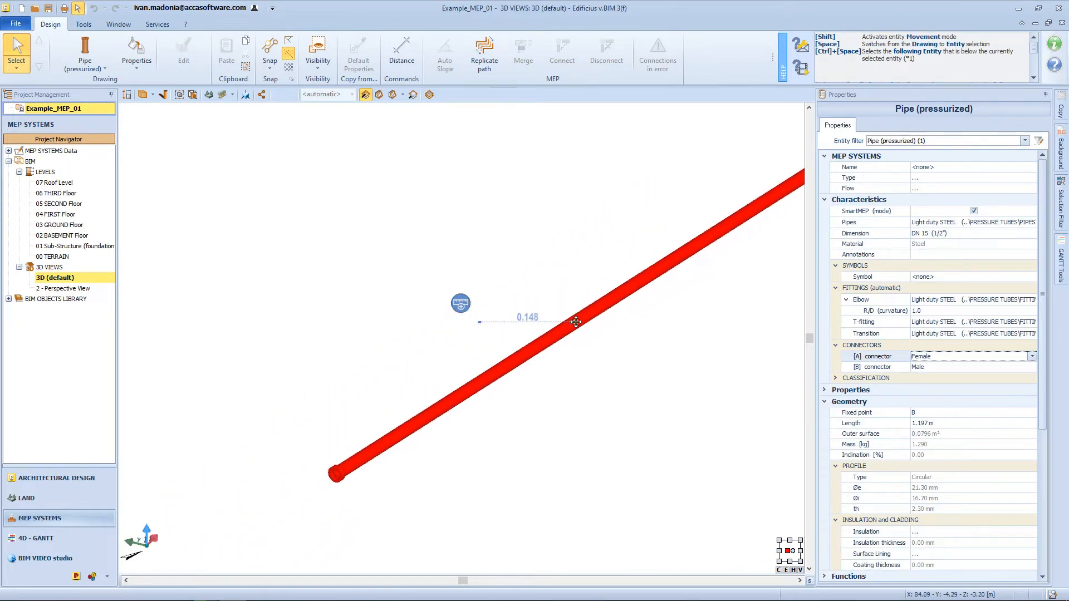
left_click(575, 321)
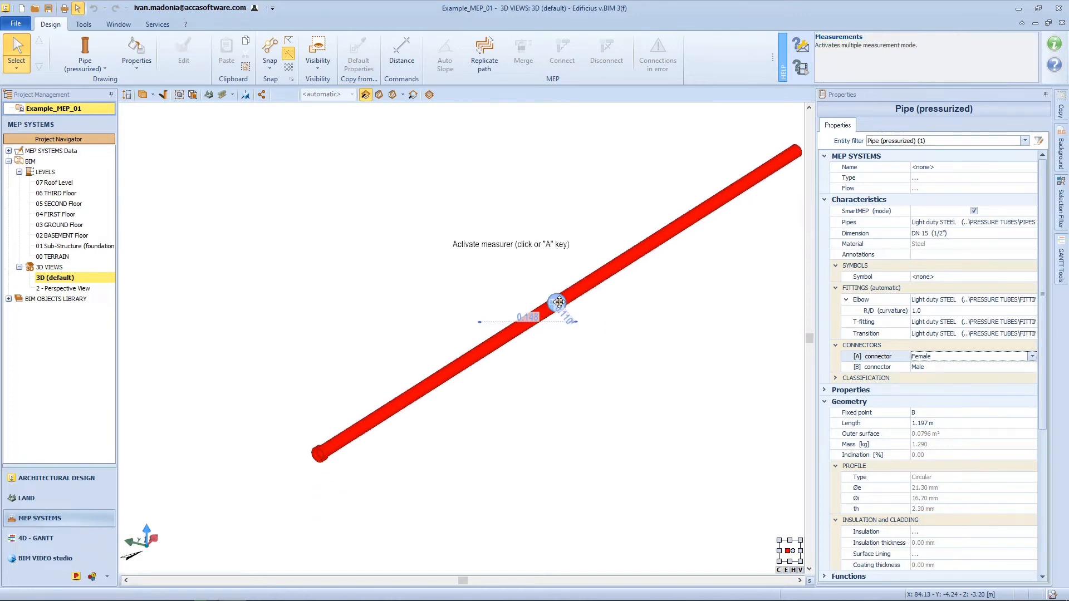
left_click(559, 302)
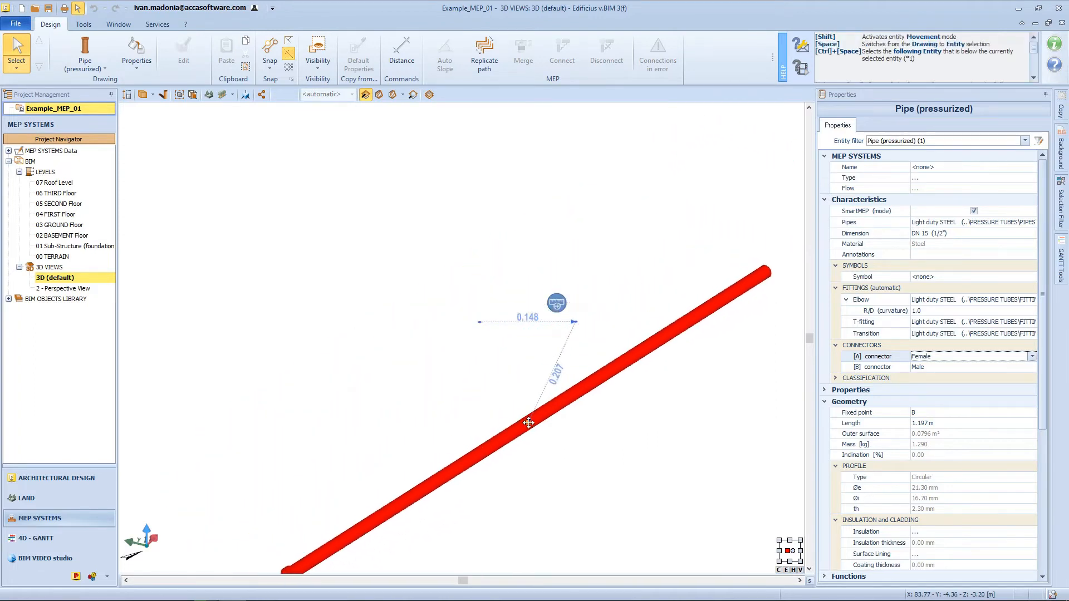
left_click(403, 420)
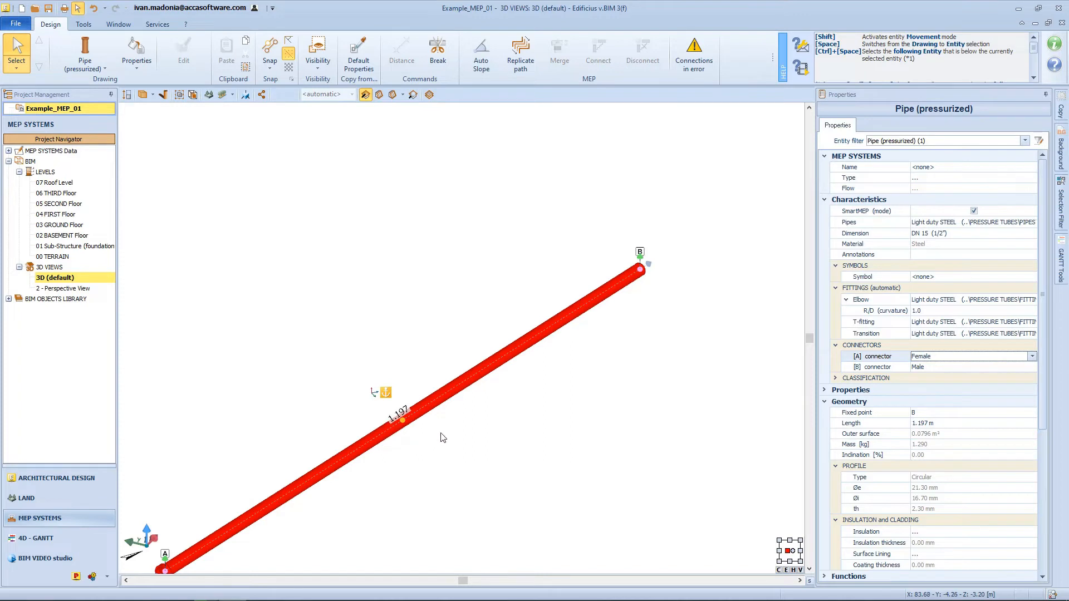
left_click_drag(424, 432, 466, 365)
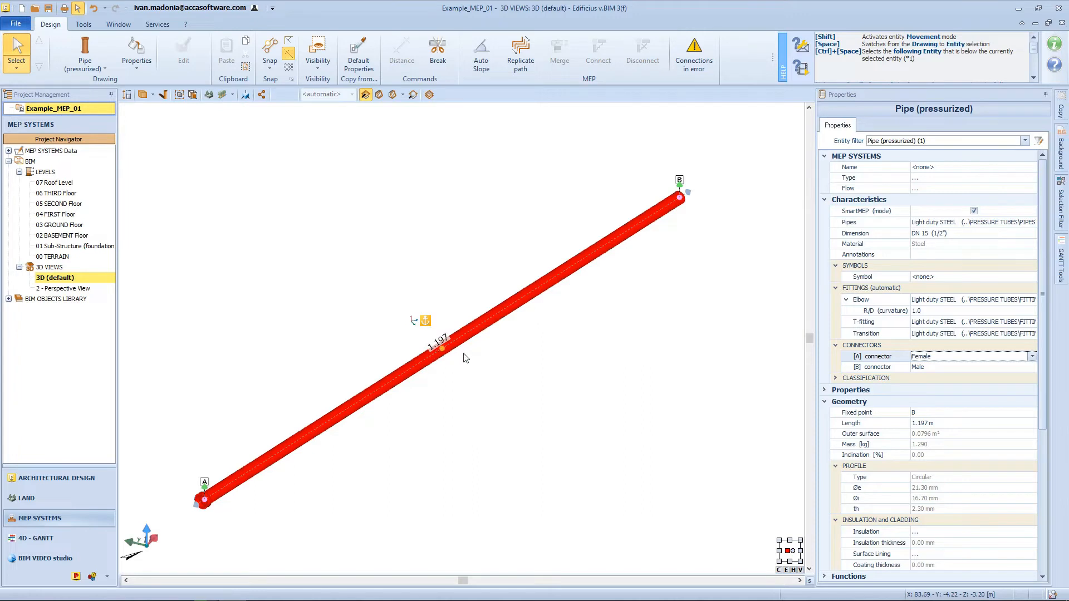
Cycle the pipe's sensitivity point through its A end, B end and midpoint, finishing at the midpoint.
key("F5")
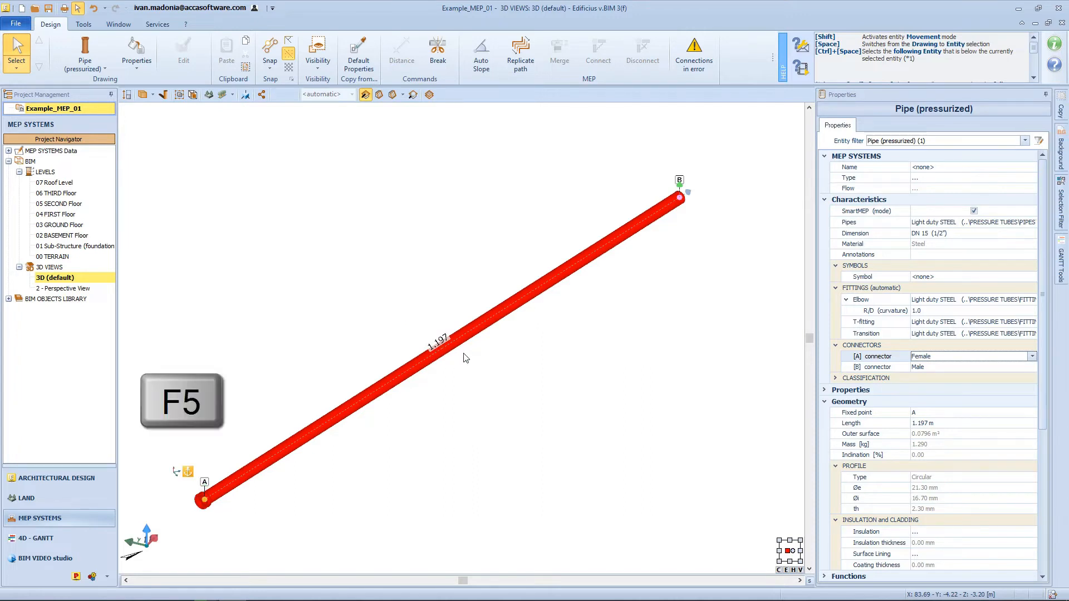
key("F6")
key("F6")
key("F6")
key("F6")
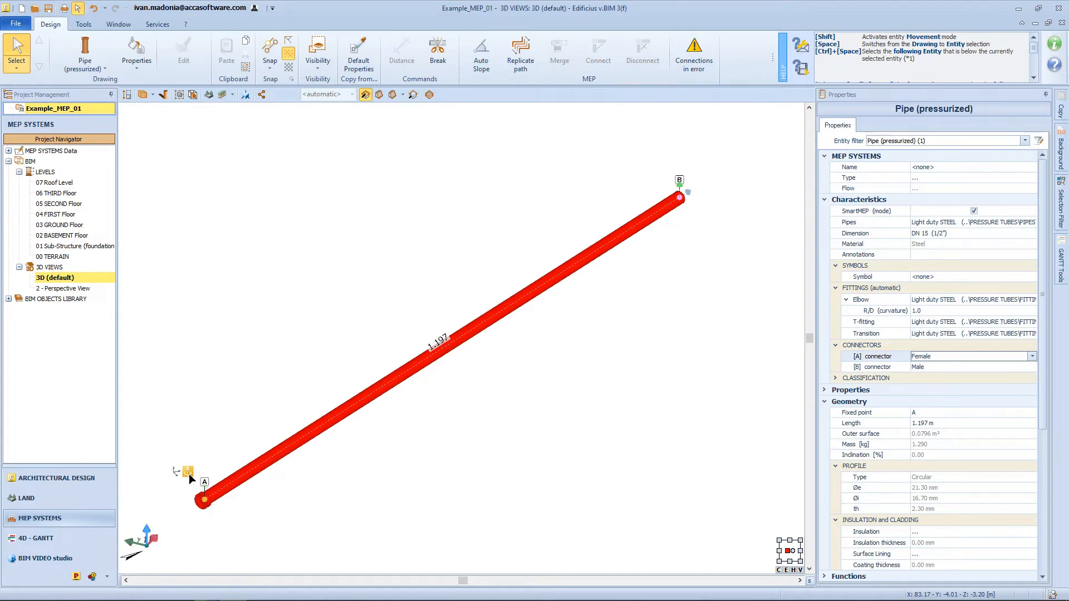
left_click(679, 197)
left_click(413, 322)
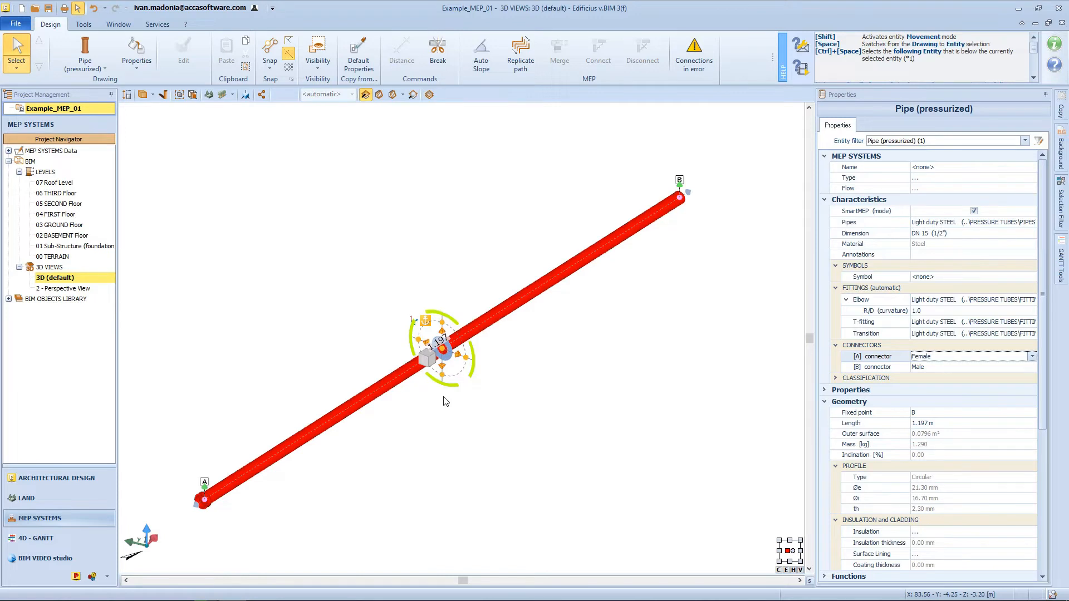
Move the whole pipe from its midpoint in 3D, about 0.075 m one way, about 0.151 m back, and slightly along one axis.
left_click(442, 350)
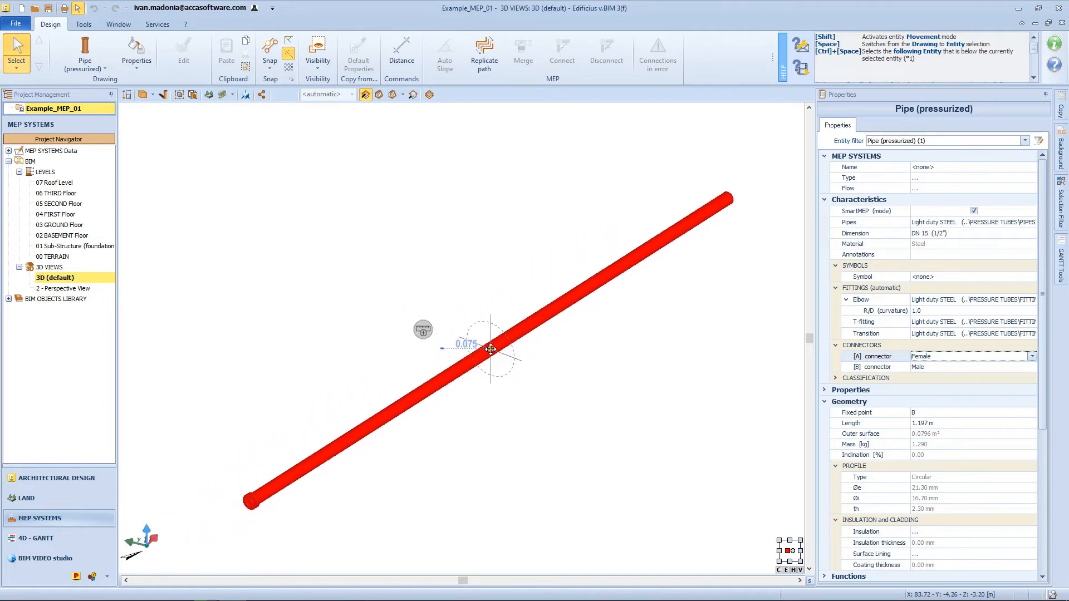
left_click(491, 349)
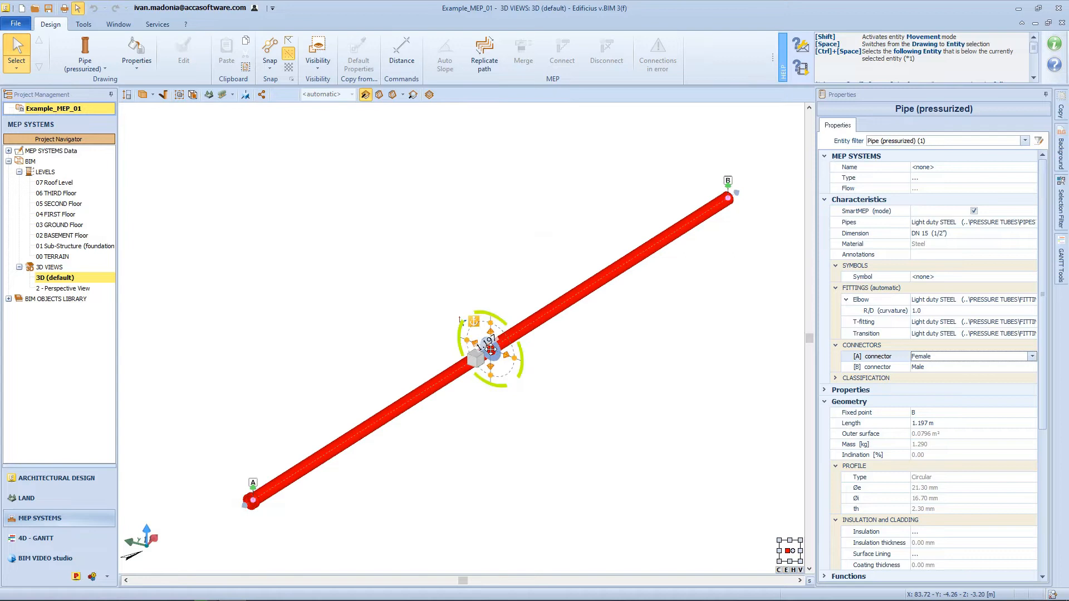
left_click(491, 349)
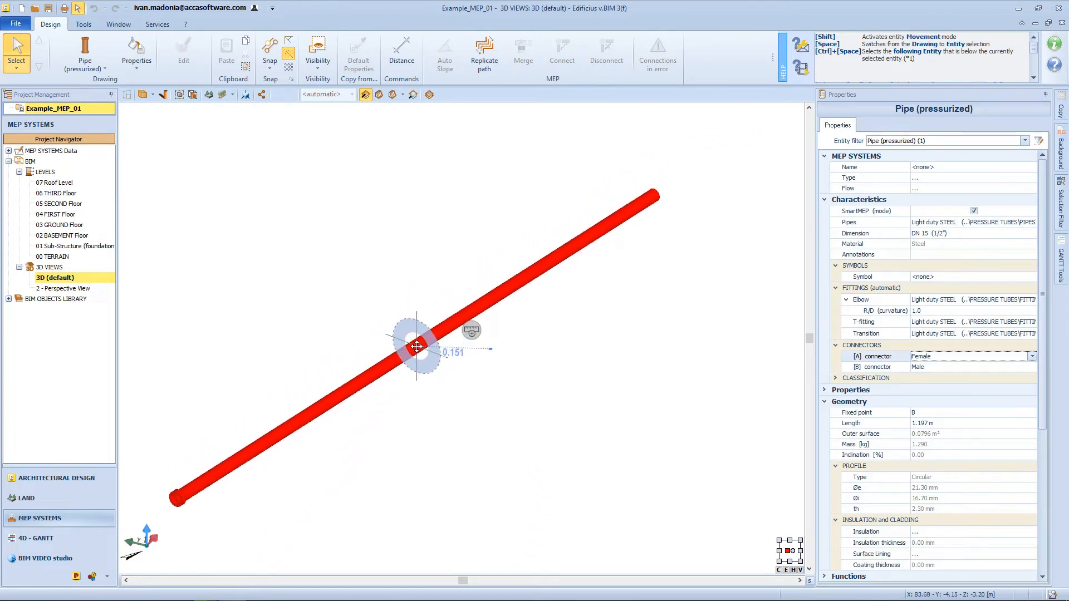
left_click(417, 347)
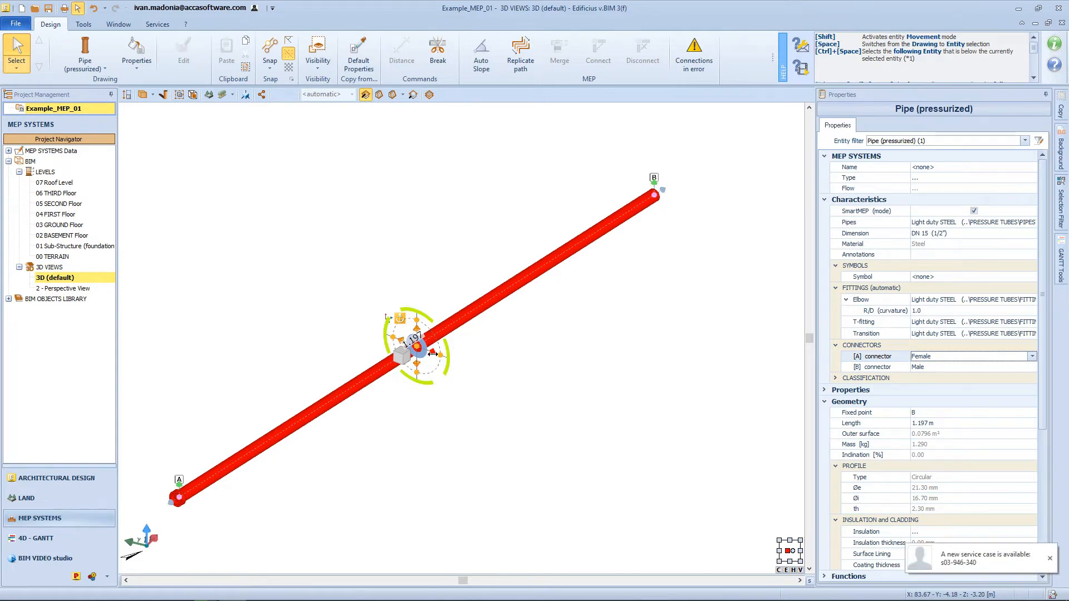
mouse_move(432, 354)
left_mouse_down()
mouse_move(477, 358)
mouse_move(369, 327)
mouse_move(435, 353)
left_mouse_up()
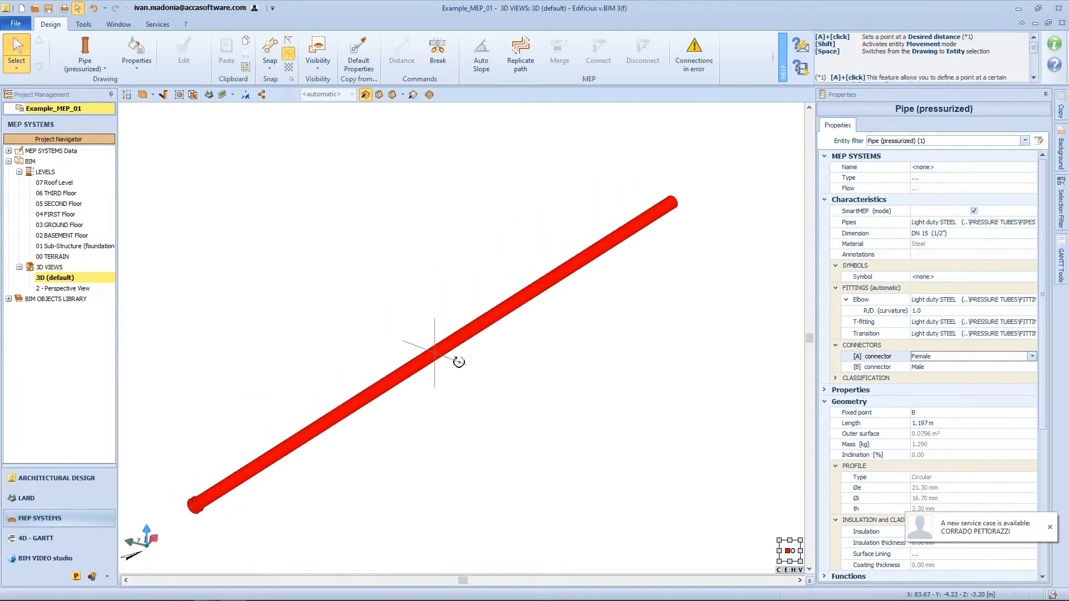
Rotate the movement gizmo at the pipe's midpoint by 90° and then by 45°.
left_click(458, 362)
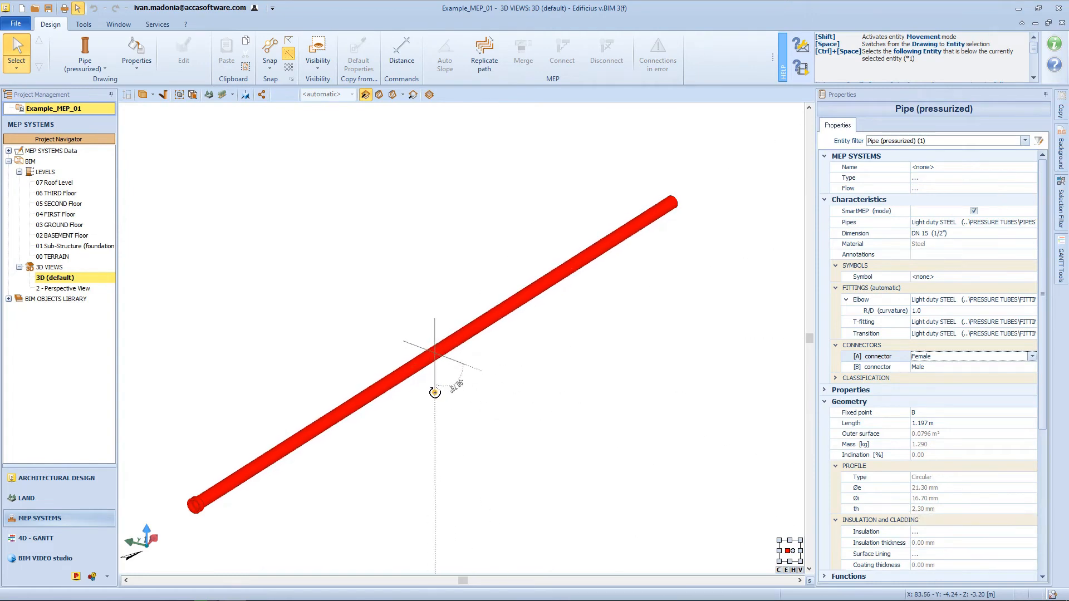
type("90")
key("Return")
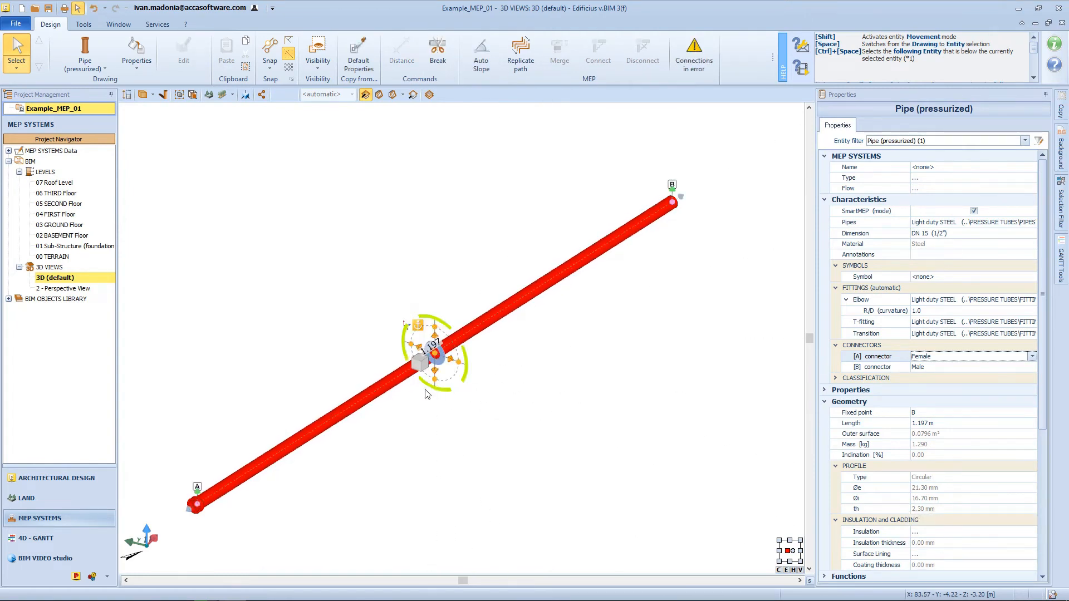
left_click(465, 357)
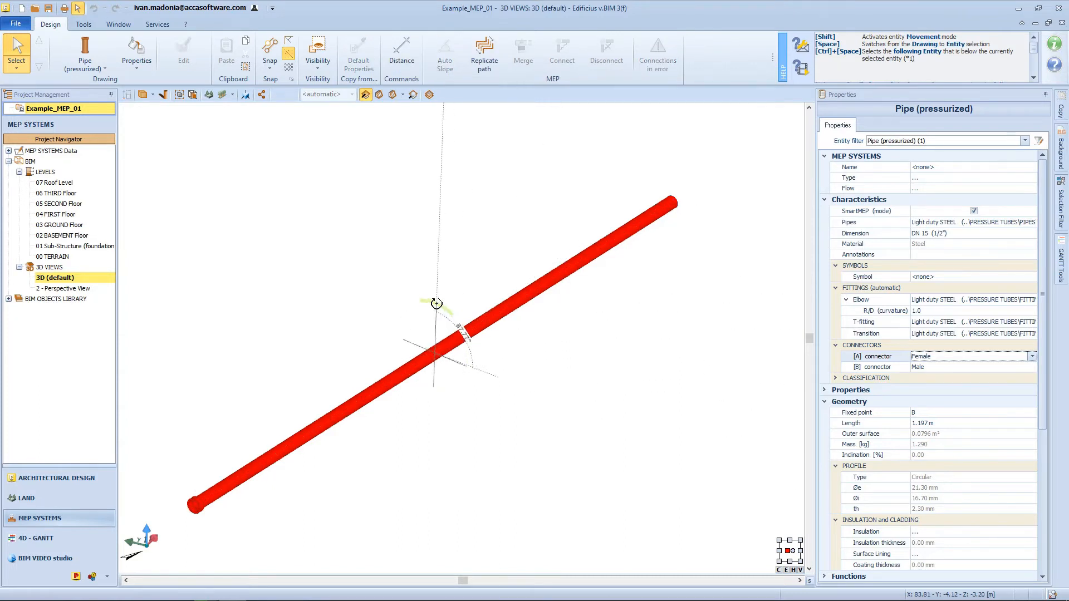
type("45")
key("Return")
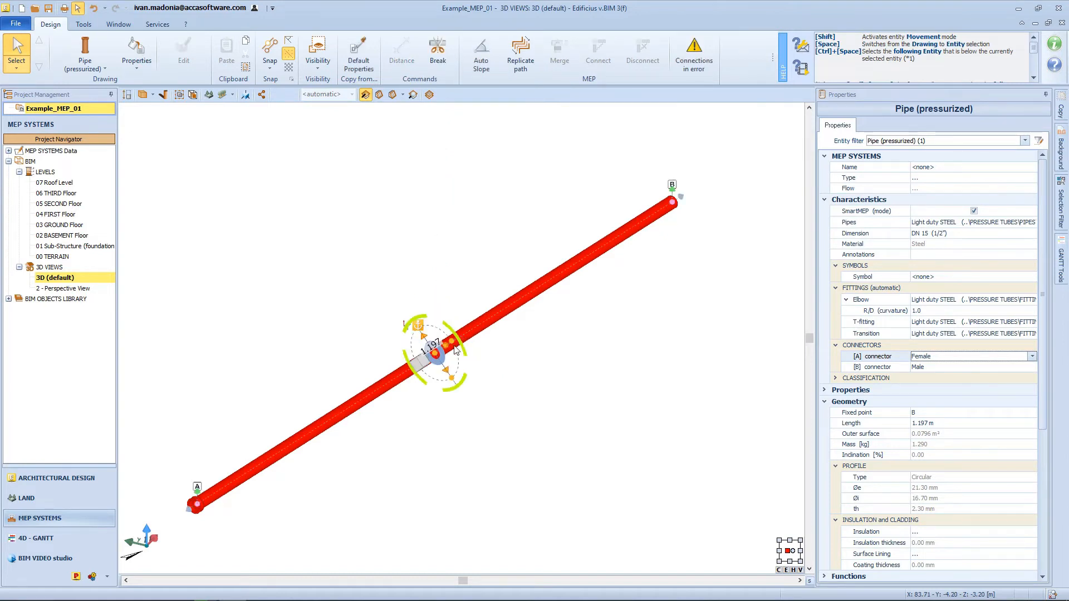
Switch the midpoint movement gizmo to the horizontal working plane and view the pipe from another angle.
left_click(422, 368)
left_click(450, 365)
left_click_drag(421, 367, 454, 350)
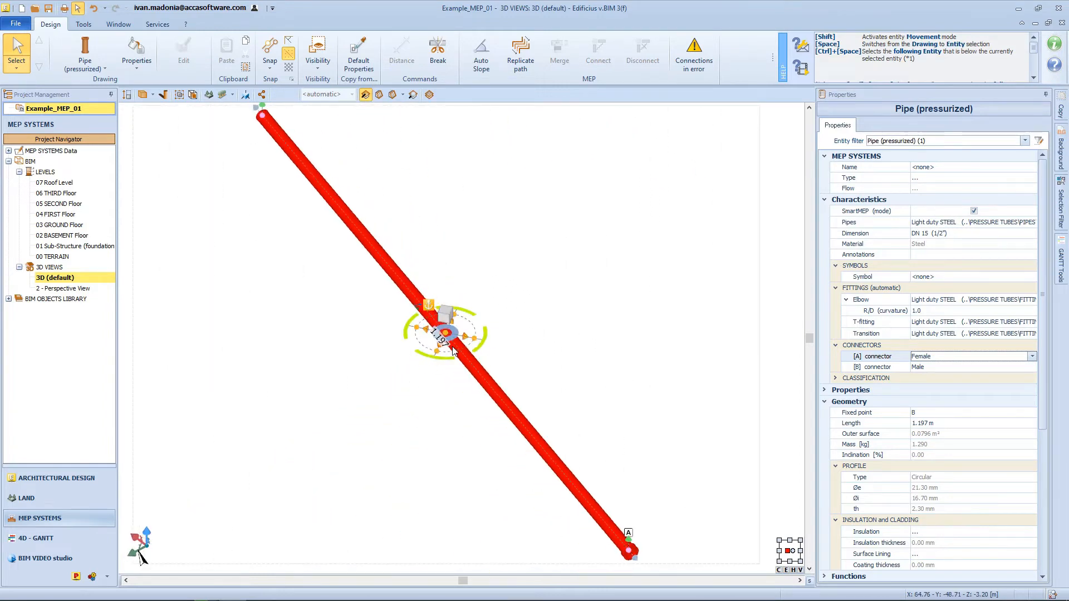
middle_click_drag(460, 334, 414, 329)
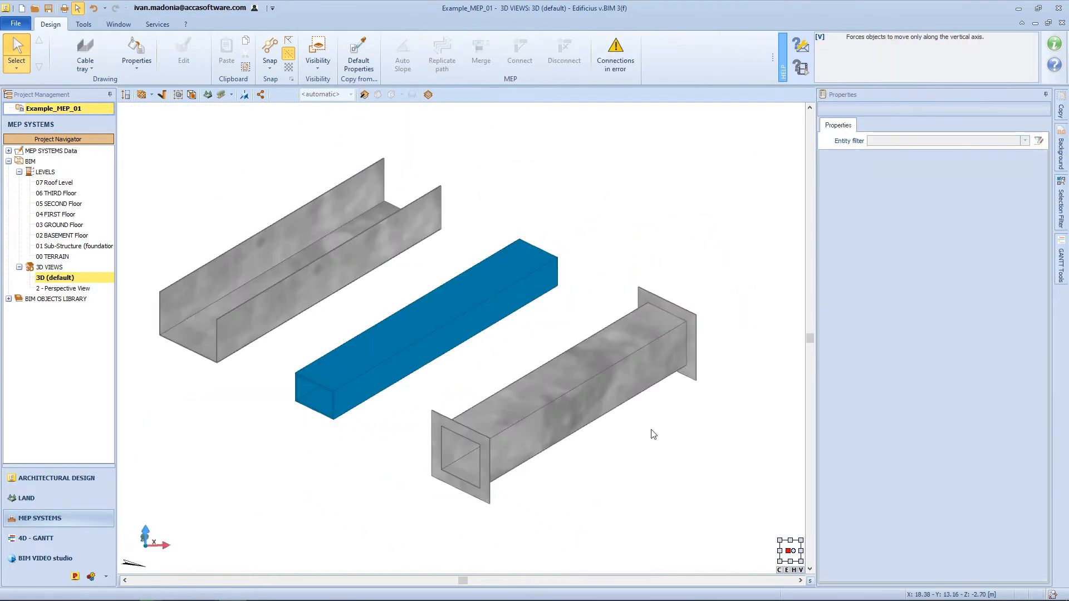
Set the rotation of the rectangular galvanized air duct to 45°.
middle_click_drag(654, 434, 670, 432)
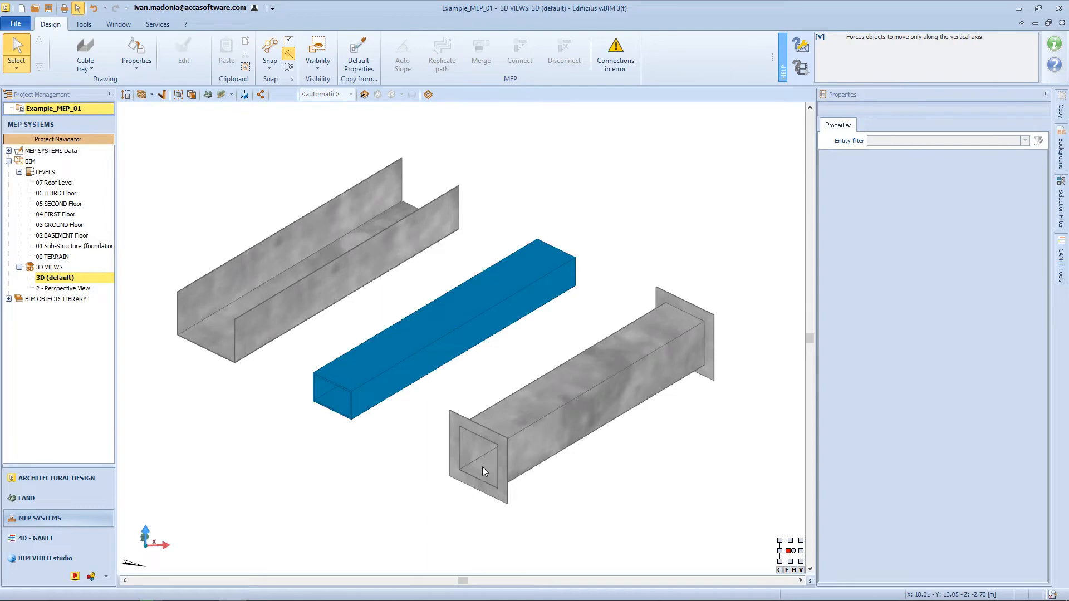
left_click(540, 452)
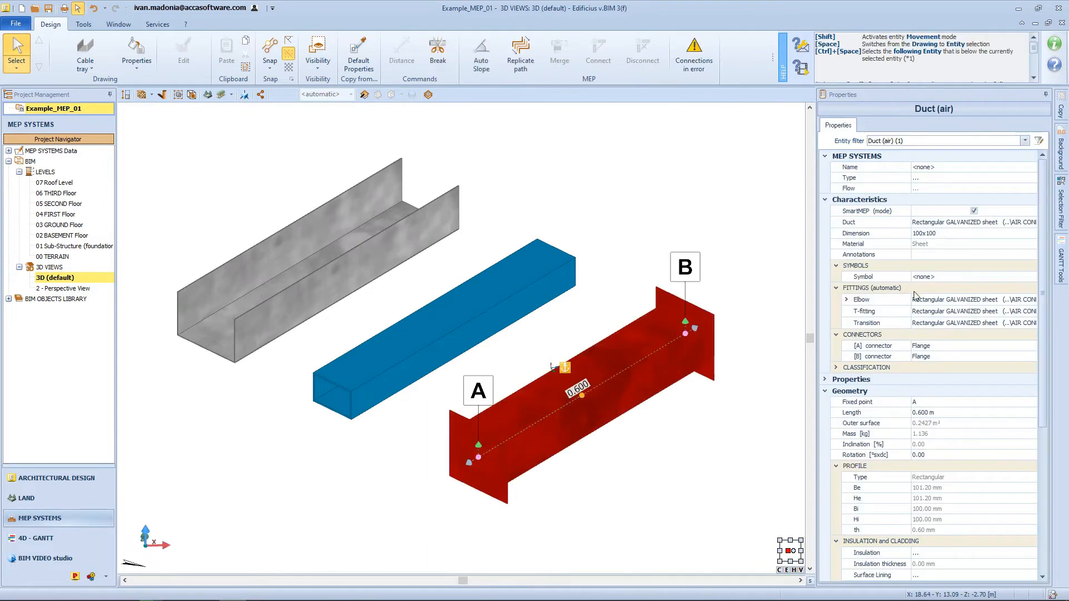
scroll(891, 390, "down", 5)
left_click(886, 356)
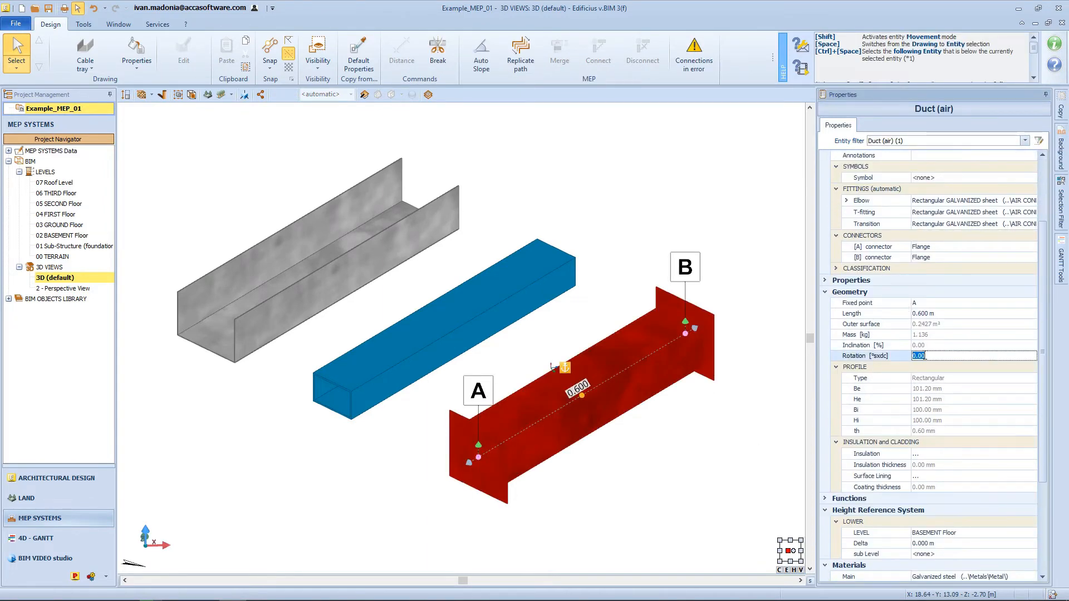
key("Return")
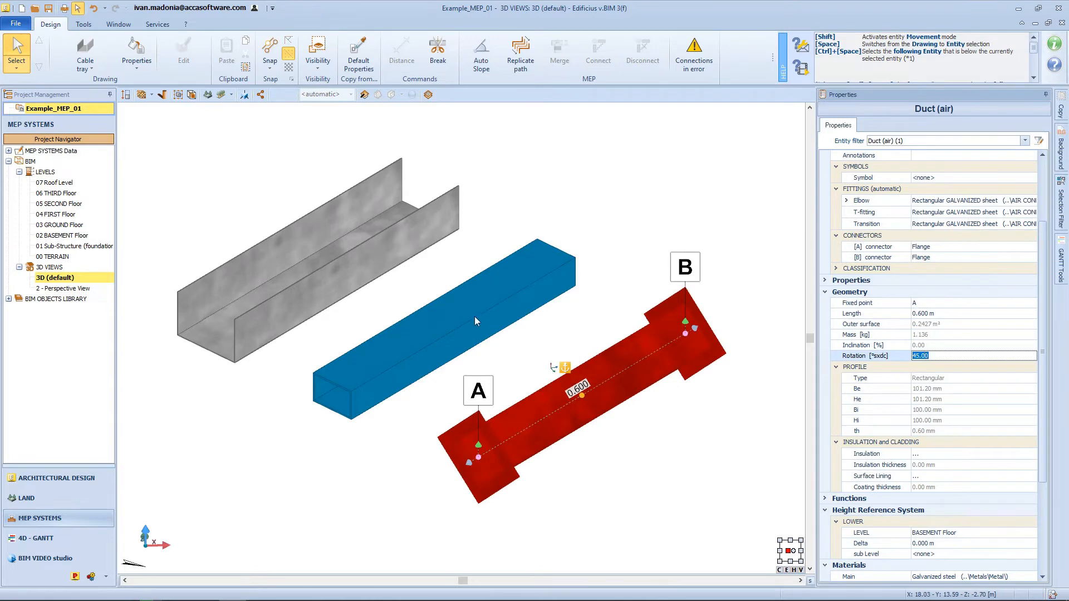
Set the rotation of the blue PVC cable duct to 15°.
left_click(474, 321)
left_click(946, 356)
type("15")
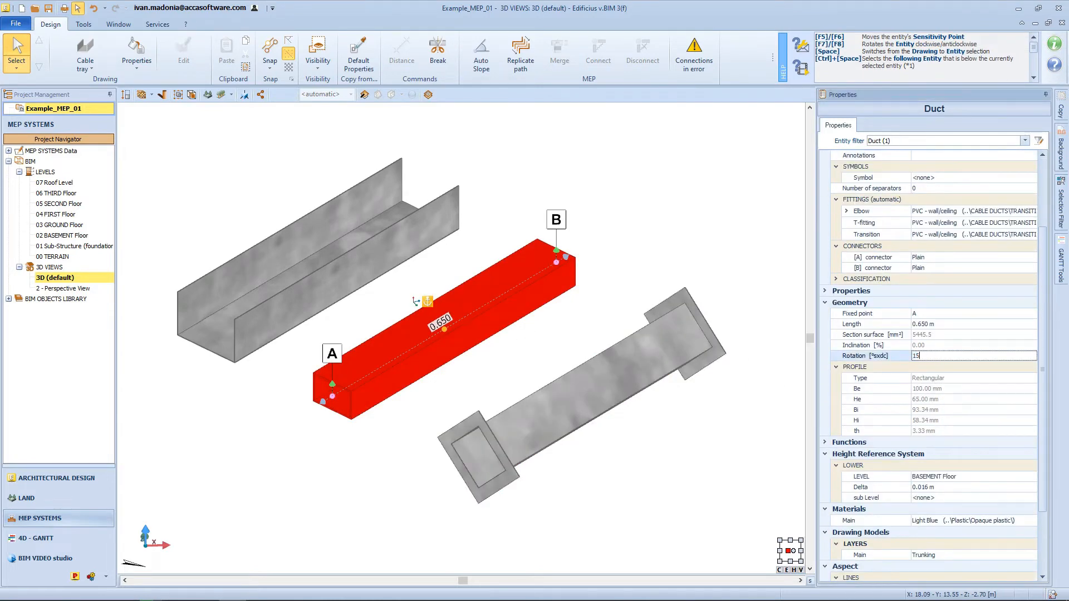
key("Return")
Set the rotation of the galvanized steel cable tray to 25°.
left_click(347, 315)
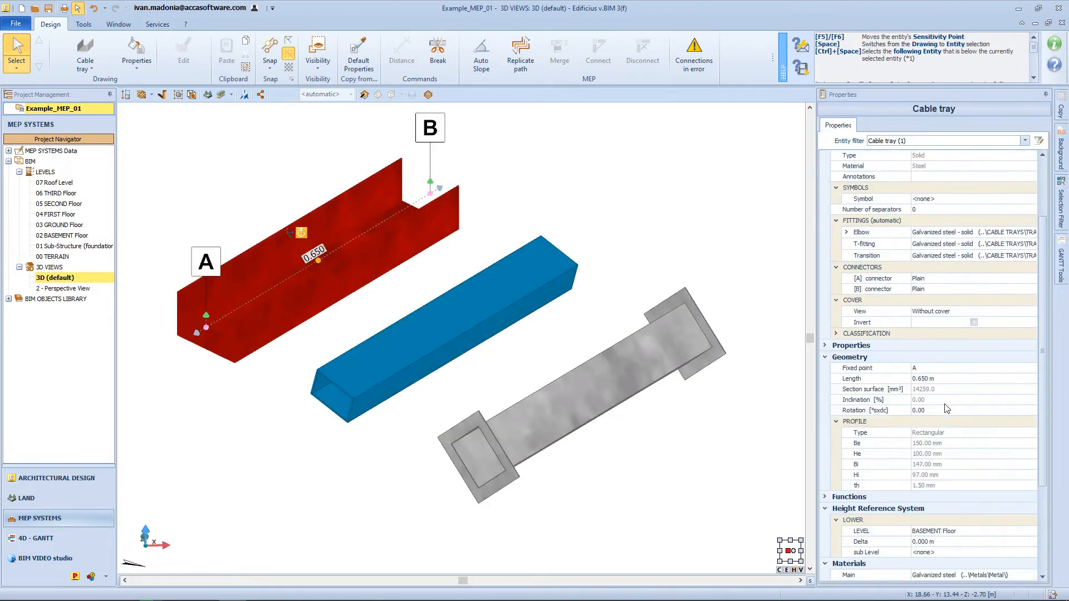
left_click(946, 389)
type("25")
key("Return")
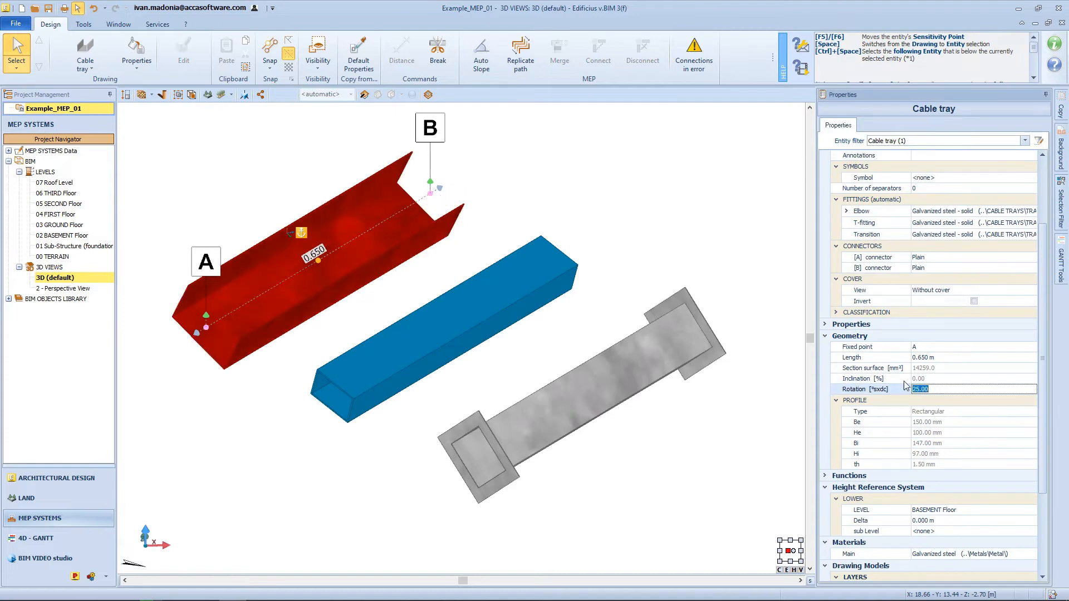
key("Escape")
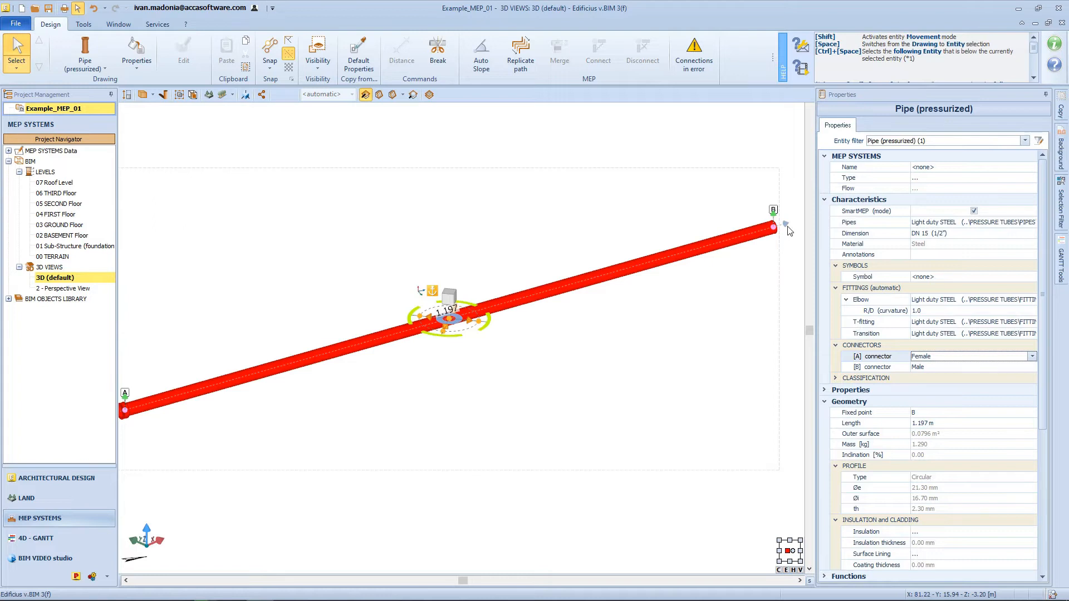
Shorten the pressurized pipe in 3D to 0.800 m from its B end and to 0.500 m from its A end.
left_click_drag(786, 224, 633, 285)
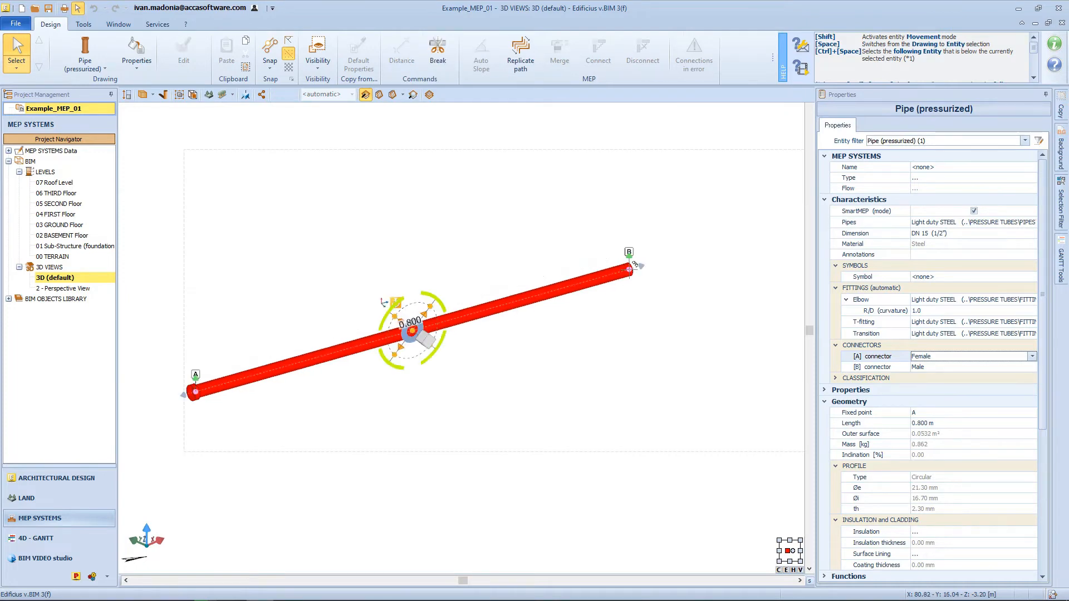
left_click(195, 391)
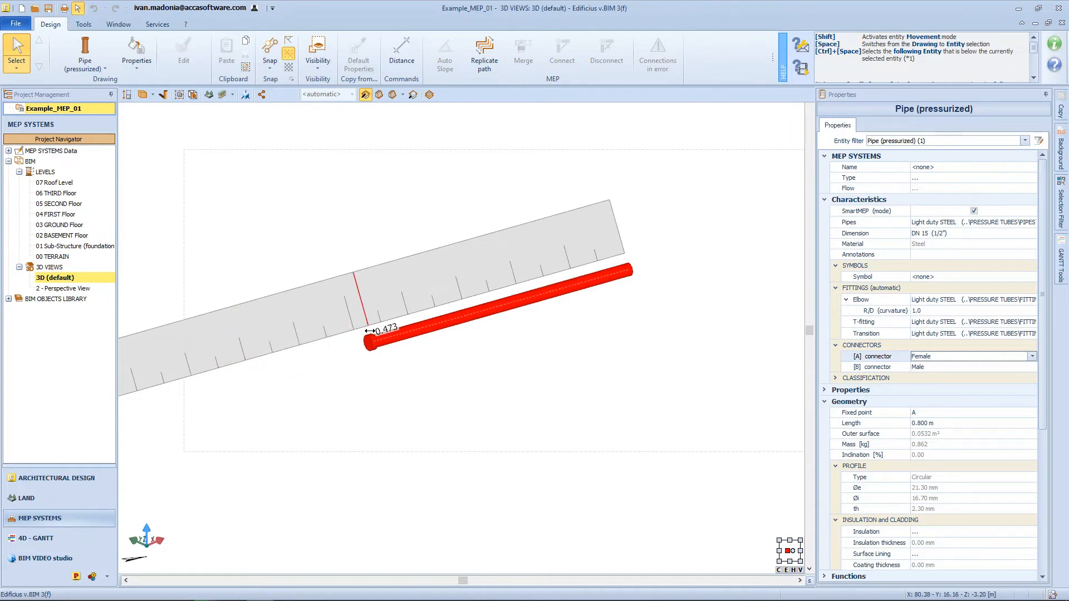
left_click(348, 316)
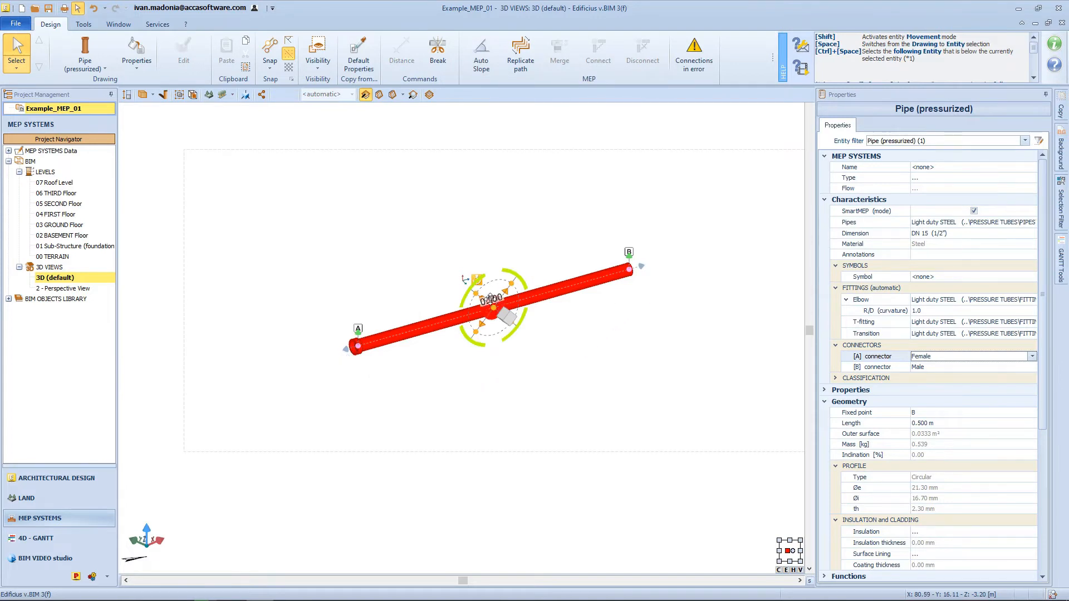
Set the pipe's length to 1.000 m and then to 0.5 m, keeping B as the fixed point.
middle_click_drag(493, 306, 453, 310)
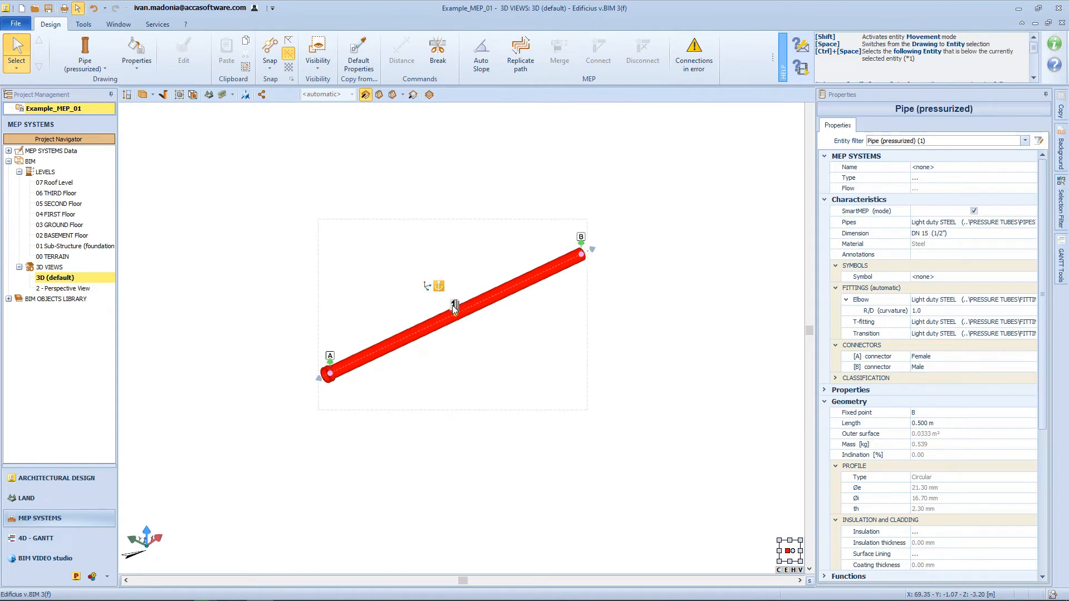
key("Return")
middle_click_drag(452, 305, 549, 265)
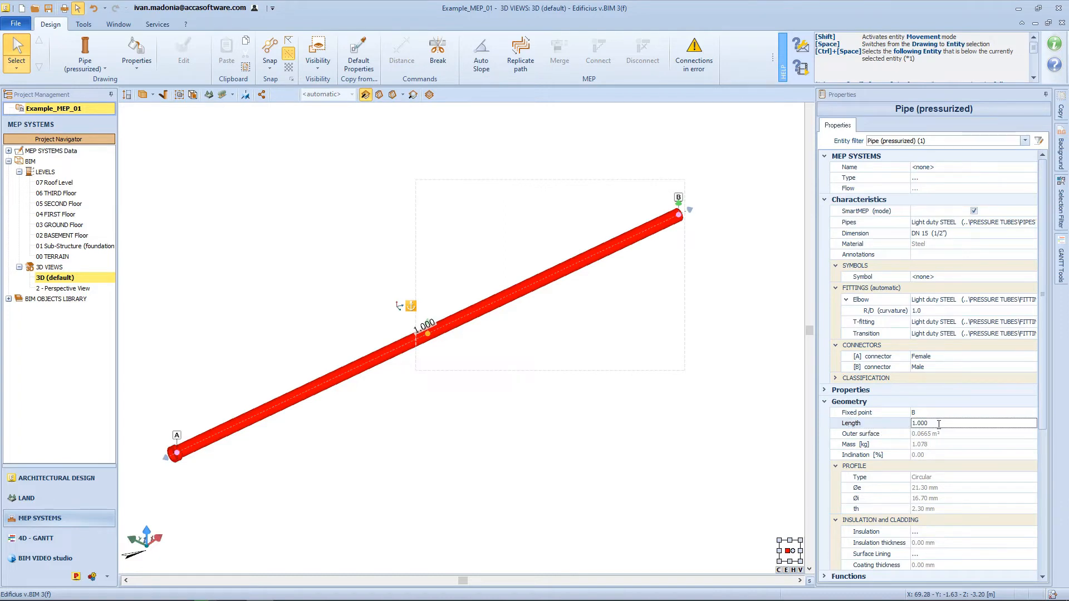
left_click_drag(939, 424, 905, 424)
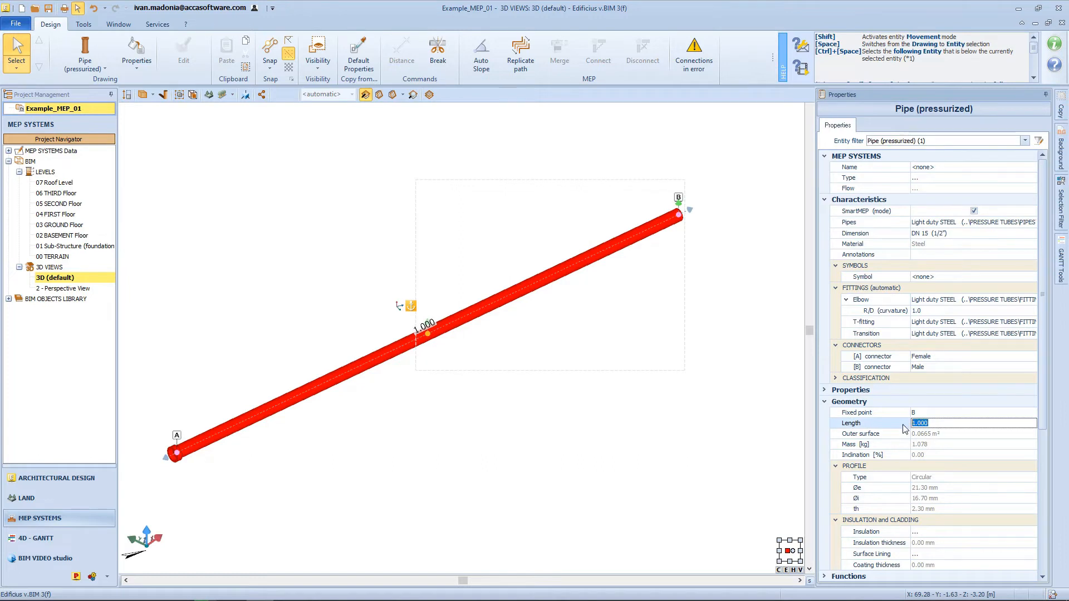
type("0.5")
key("Return")
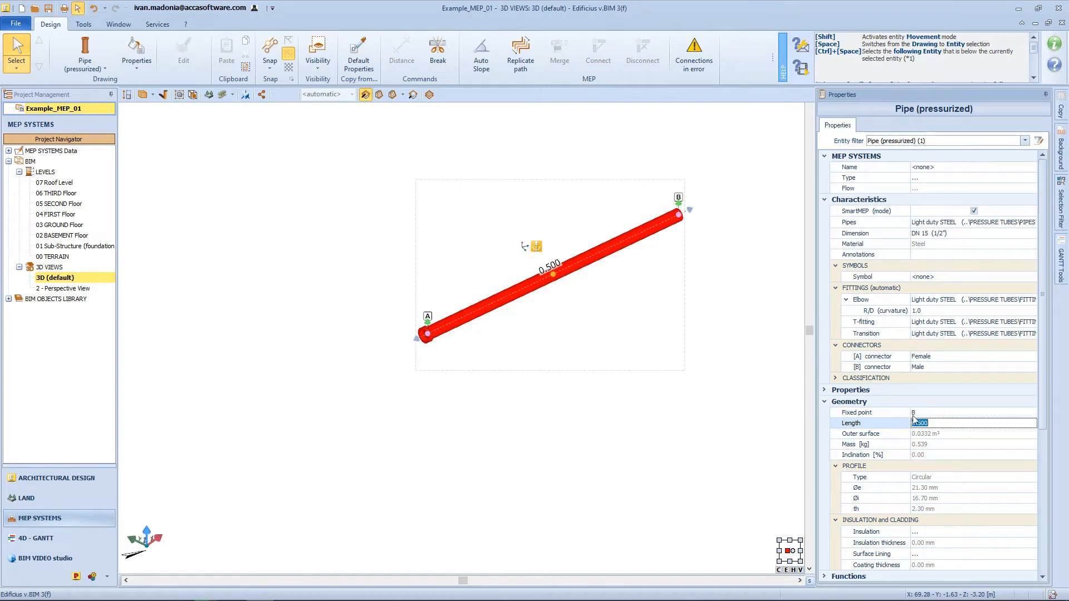
Make A the pipe's fixed point and set its length to 0.8 m.
left_click(1029, 414)
left_click(1033, 413)
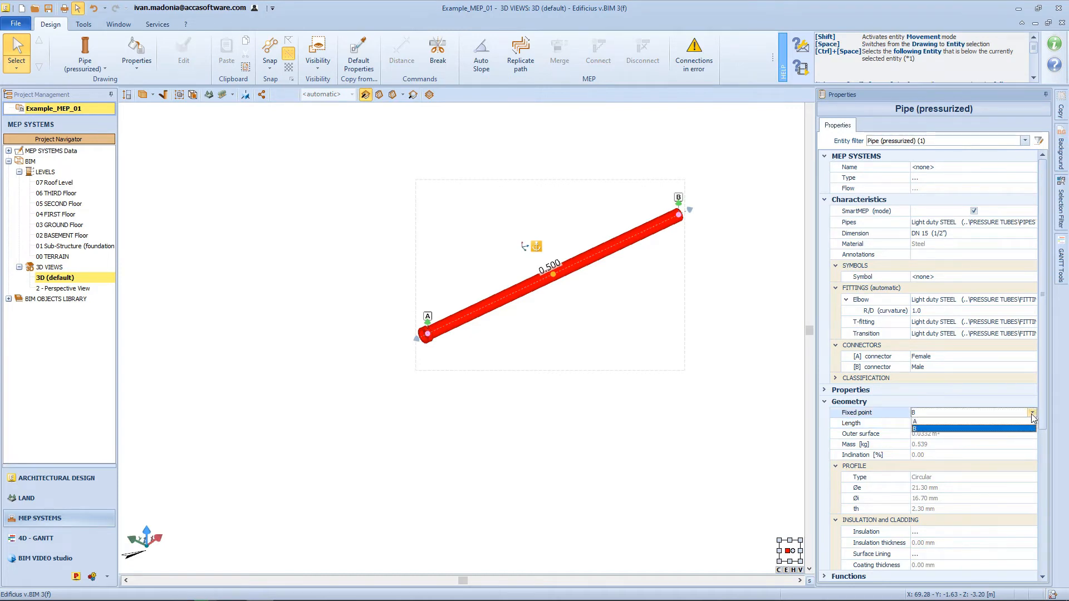
left_click(957, 421)
left_click(955, 422)
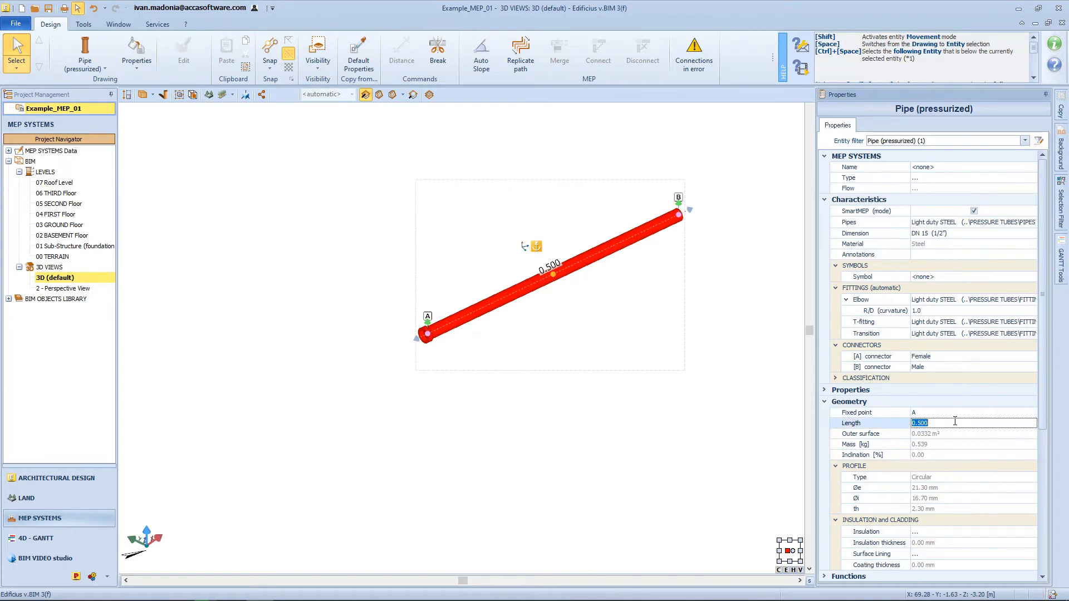
type("0.8")
key("Return")
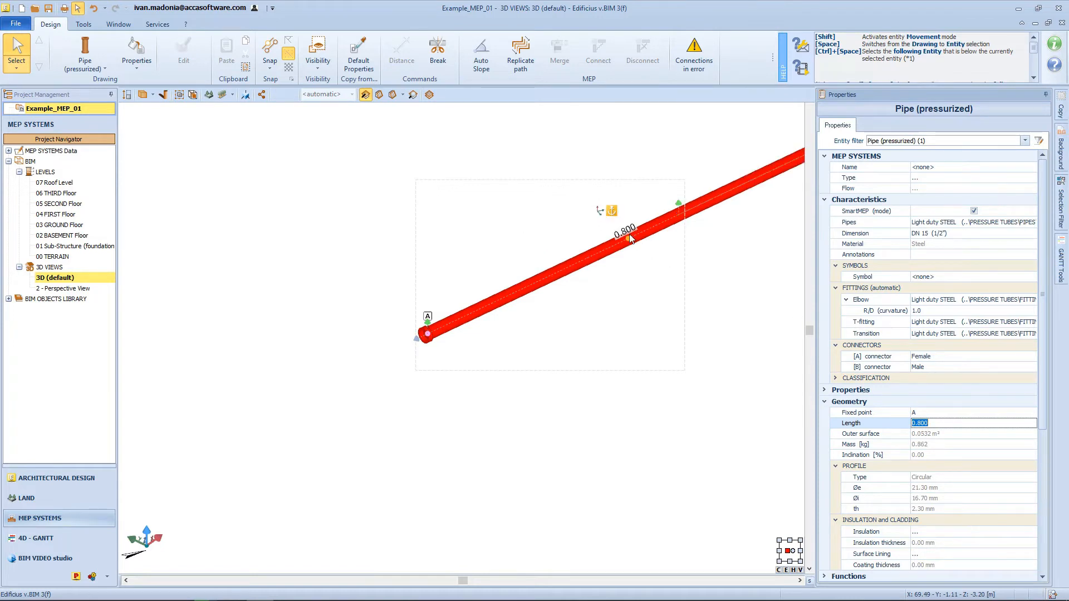
left_click_drag(627, 238, 478, 298)
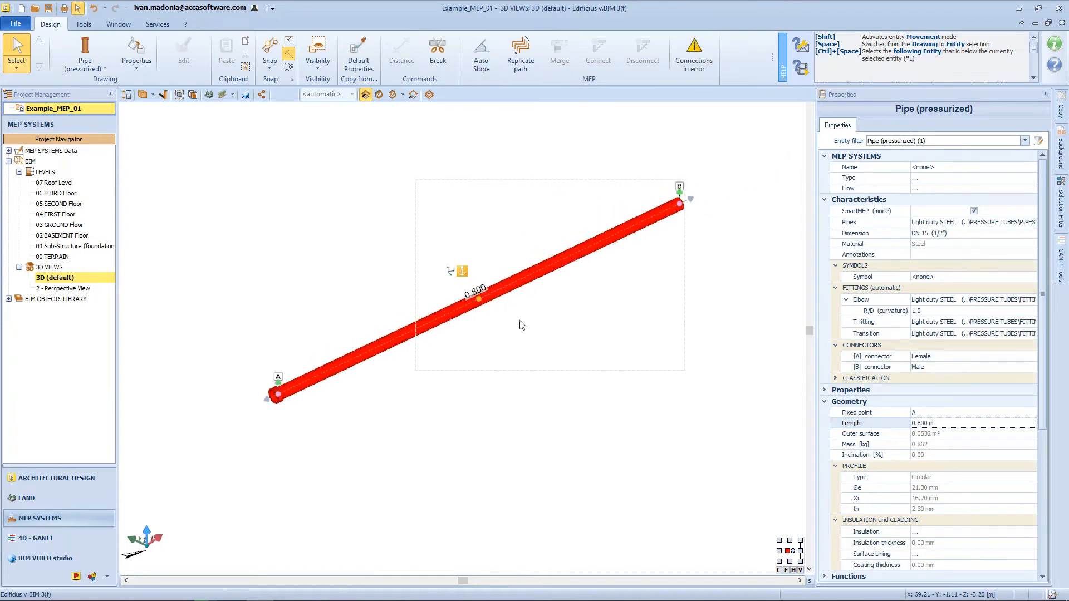
Incline the pressurized pipe in 3D by moving its B end vertically to a height of 25.
left_click_drag(680, 193, 707, 356)
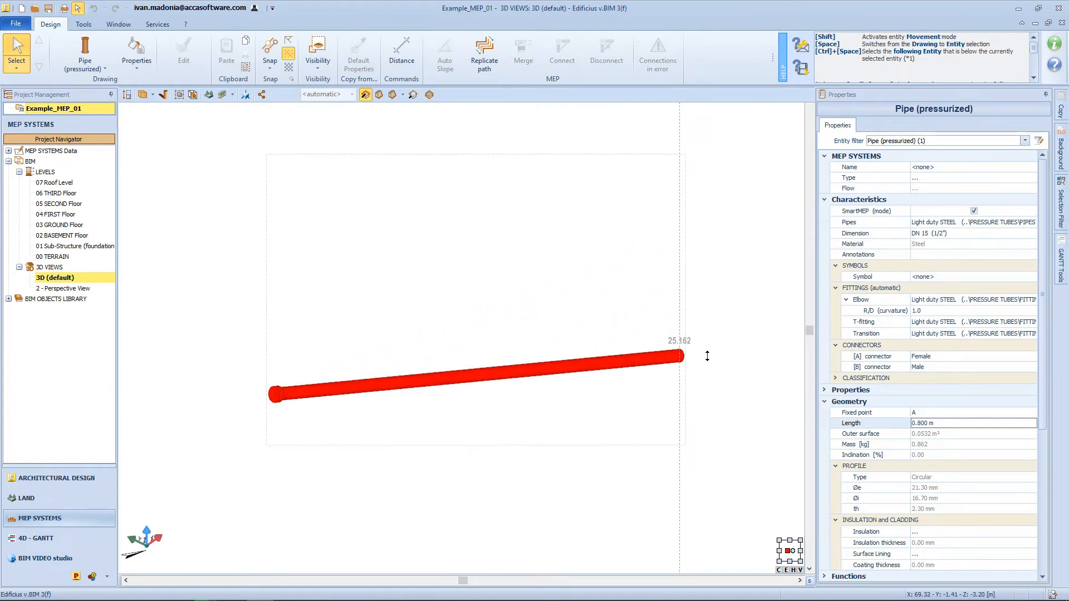
left_click_drag(707, 356, 727, 224)
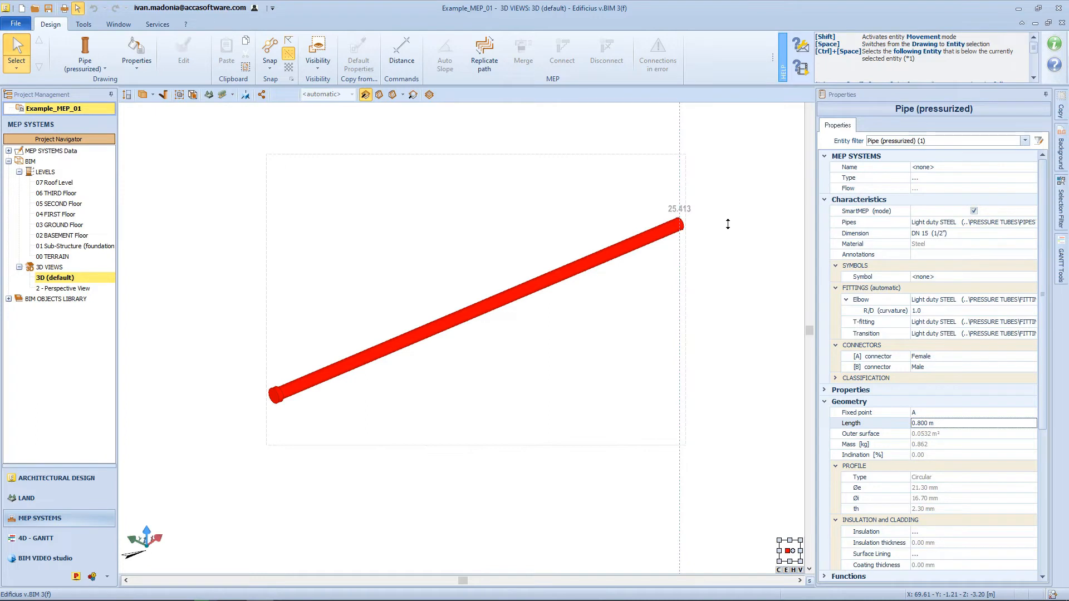
type("25")
key("Return")
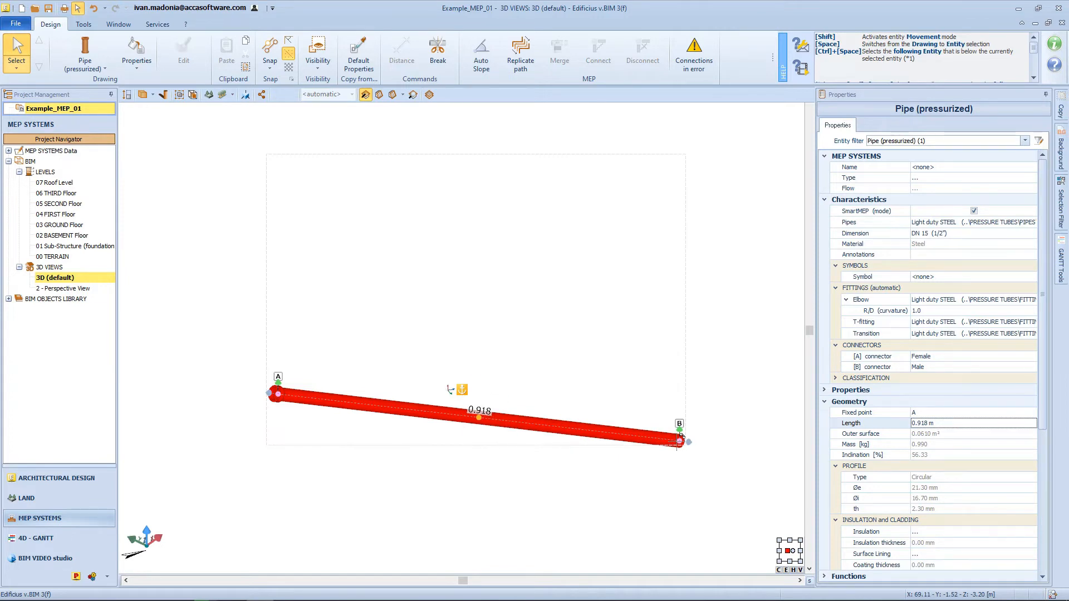
Redraw the pipe's B end in the horizontal plane around A, giving the pipe a new direction and a length of about 0.400 m.
left_click(680, 437)
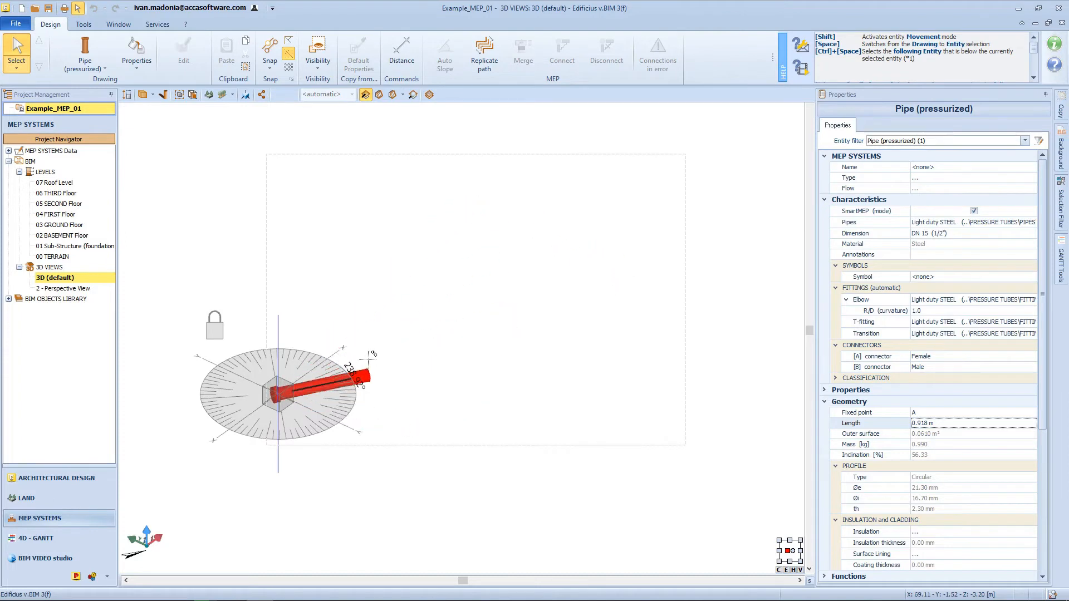
scroll(466, 369, "down", 2)
left_click(465, 372)
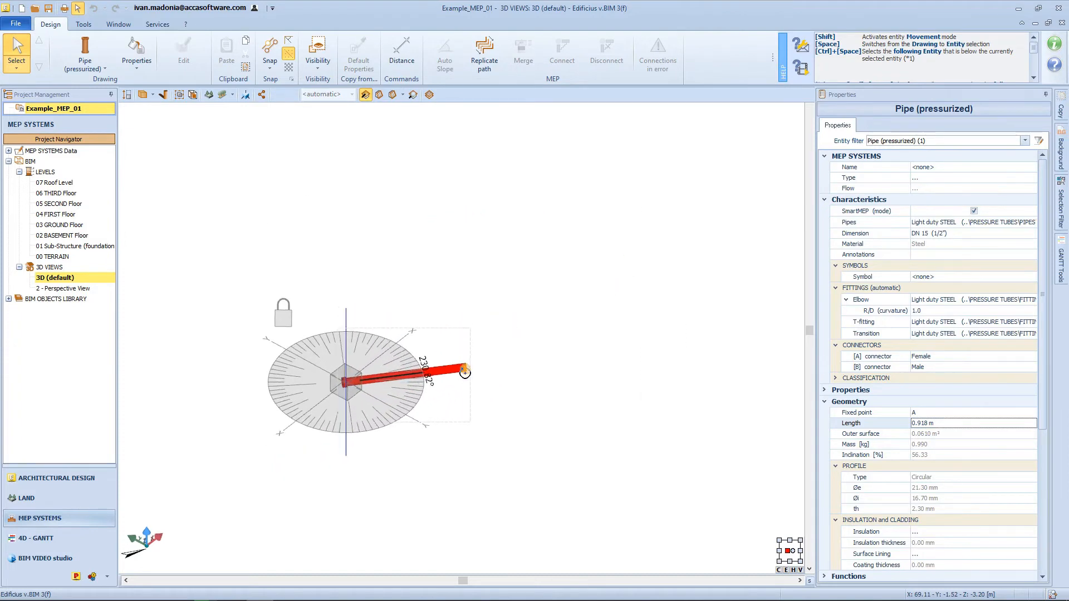
mouse_move(465, 371)
middle_mouse_down()
mouse_move(444, 387)
mouse_move(437, 375)
mouse_move(479, 362)
mouse_move(458, 367)
middle_mouse_up()
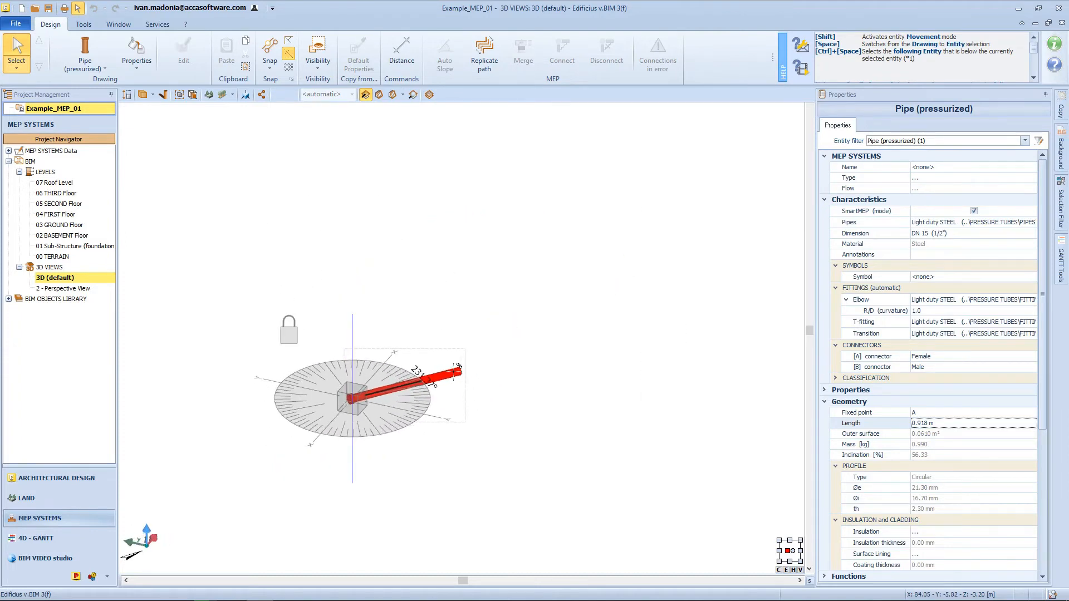
left_click(351, 388)
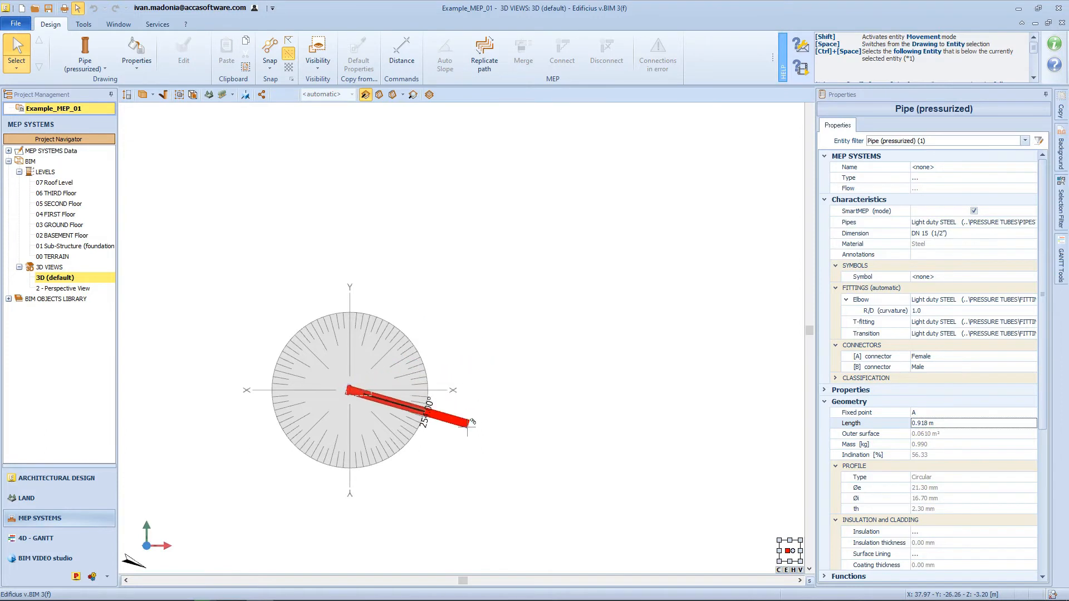
left_click(469, 428)
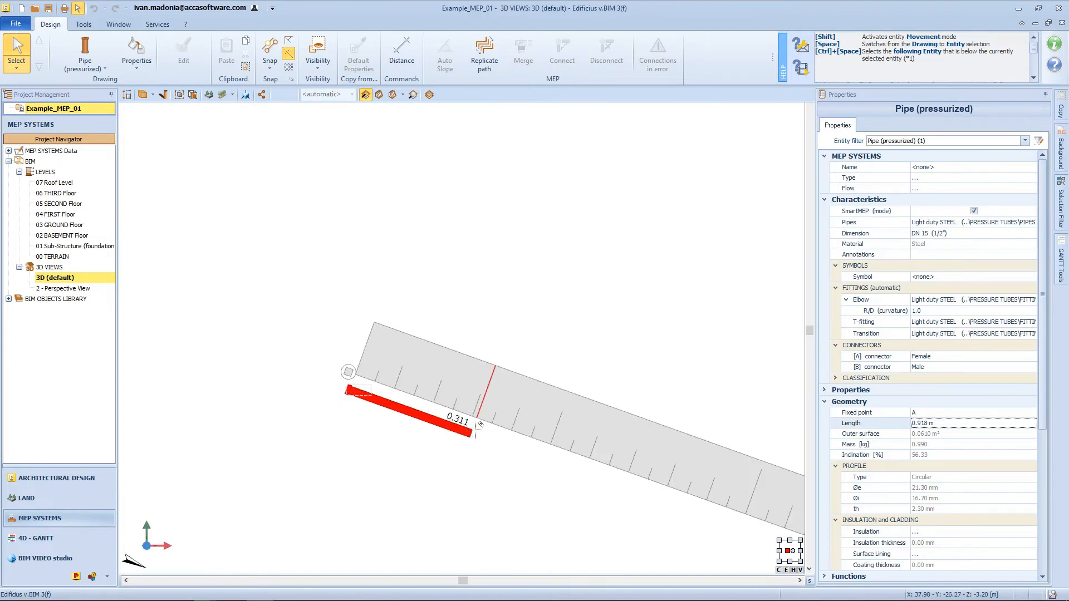
left_click(506, 443)
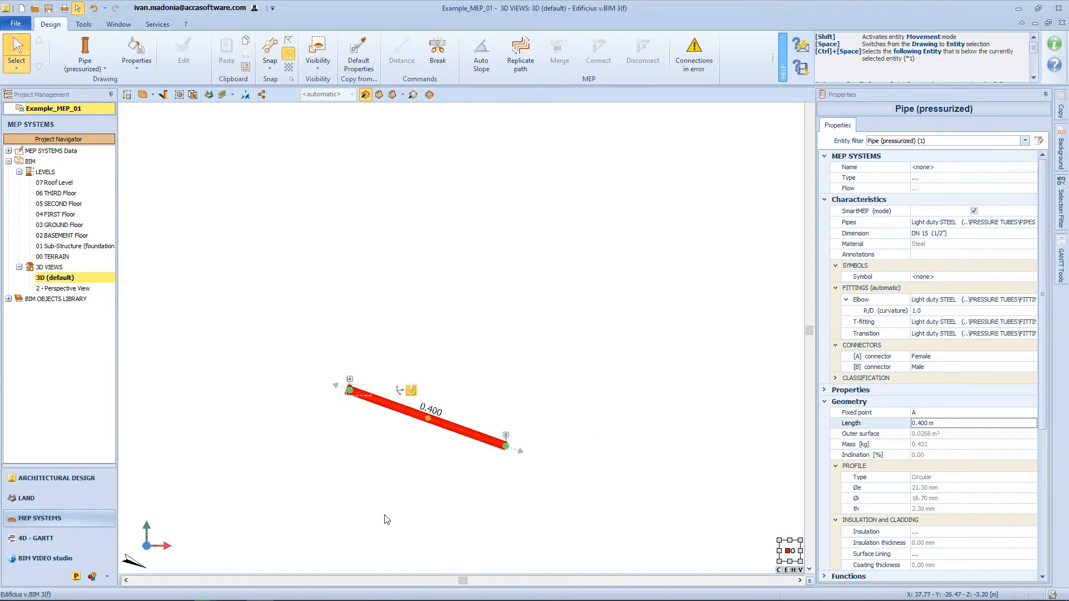
Insulate the pipe with the density 400 spruce wool panel from the wood wool insulation materials for new buildings.
scroll(385, 515, "up", 4)
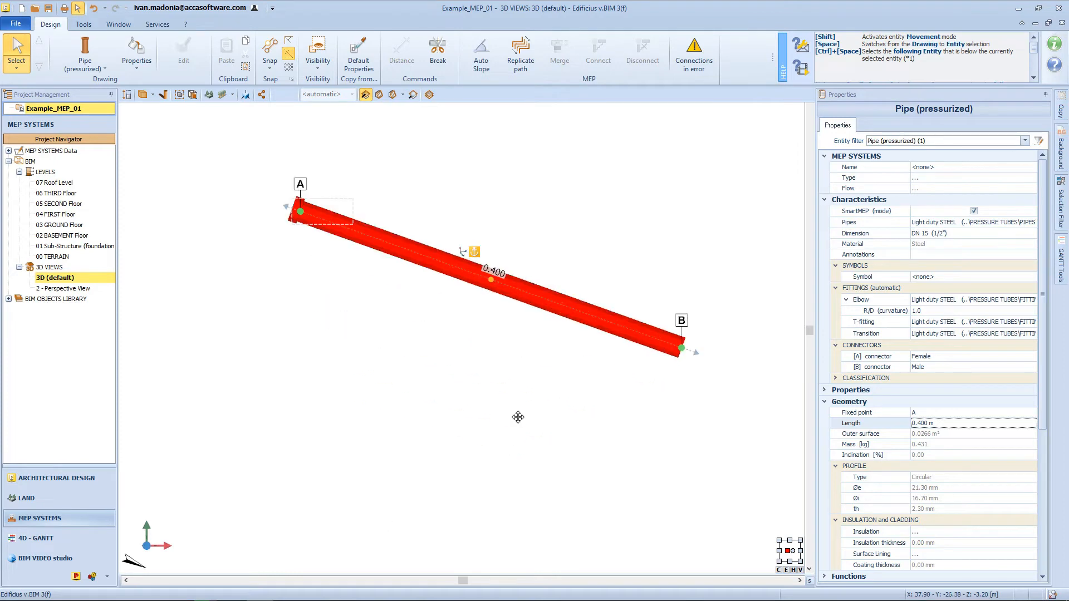
middle_click_drag(518, 417, 502, 455)
scroll(871, 443, "down", 3)
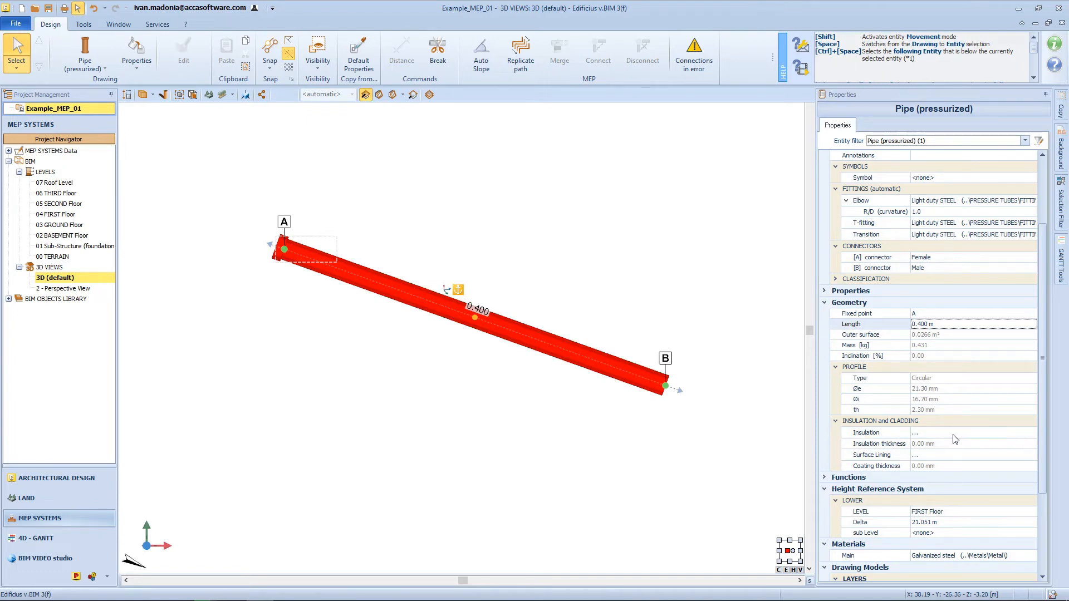
left_click(898, 433)
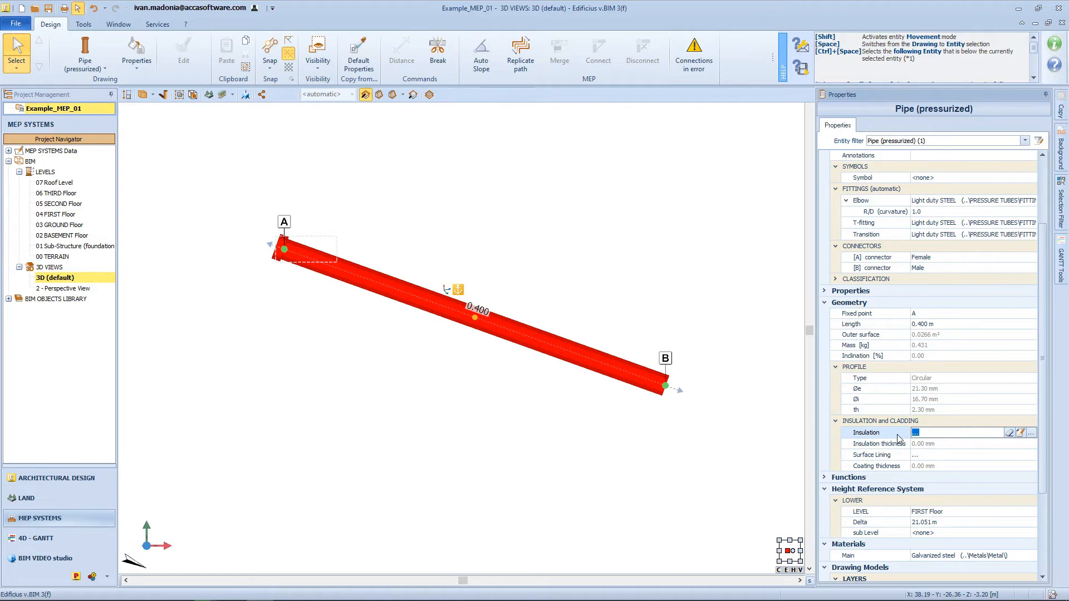
left_click(1032, 433)
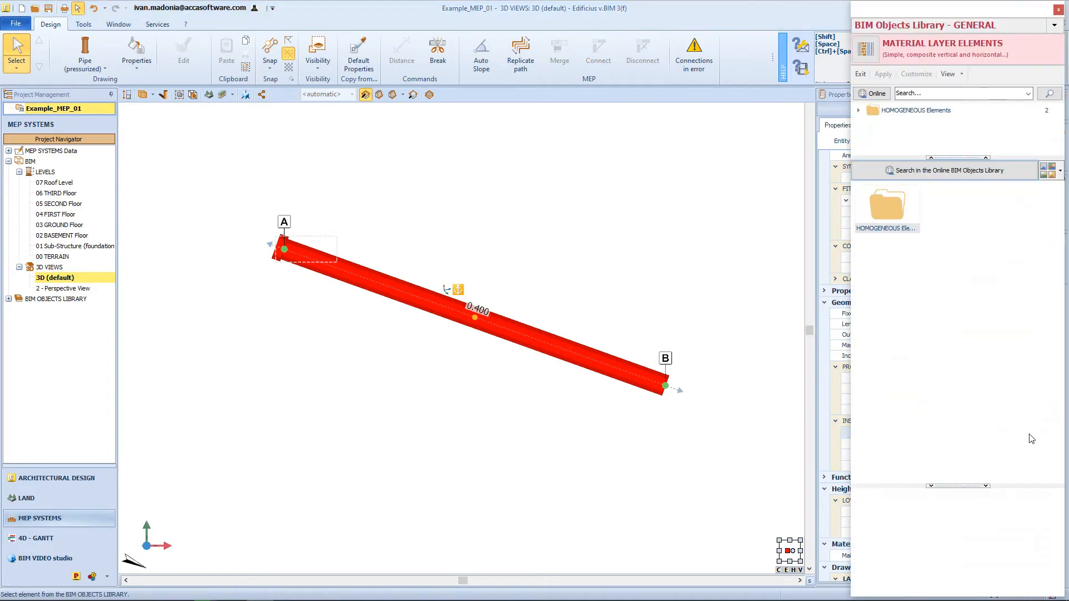
double_click(890, 214)
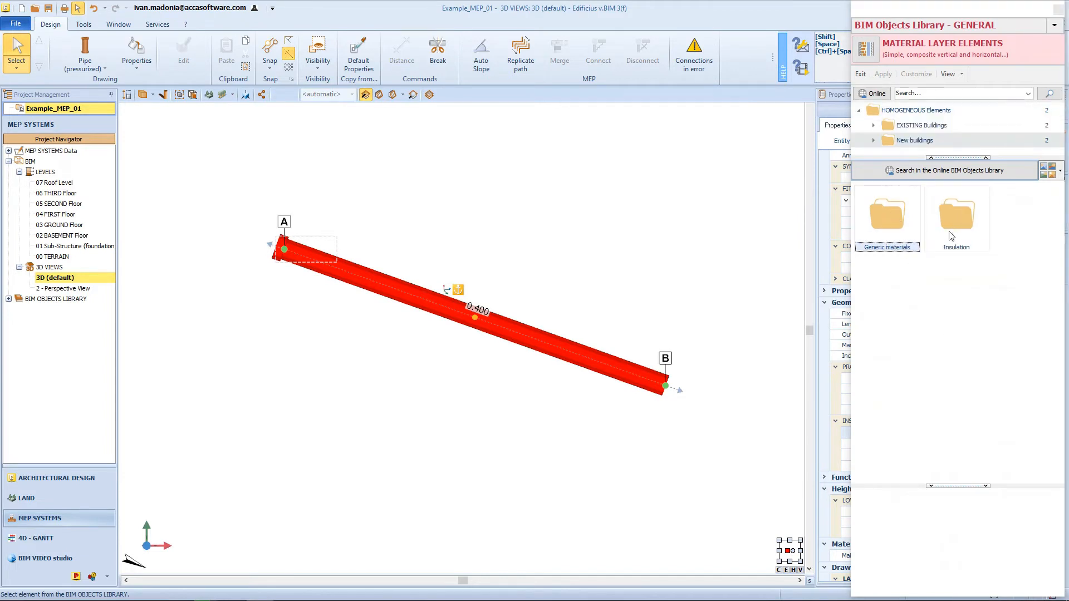
double_click(946, 236)
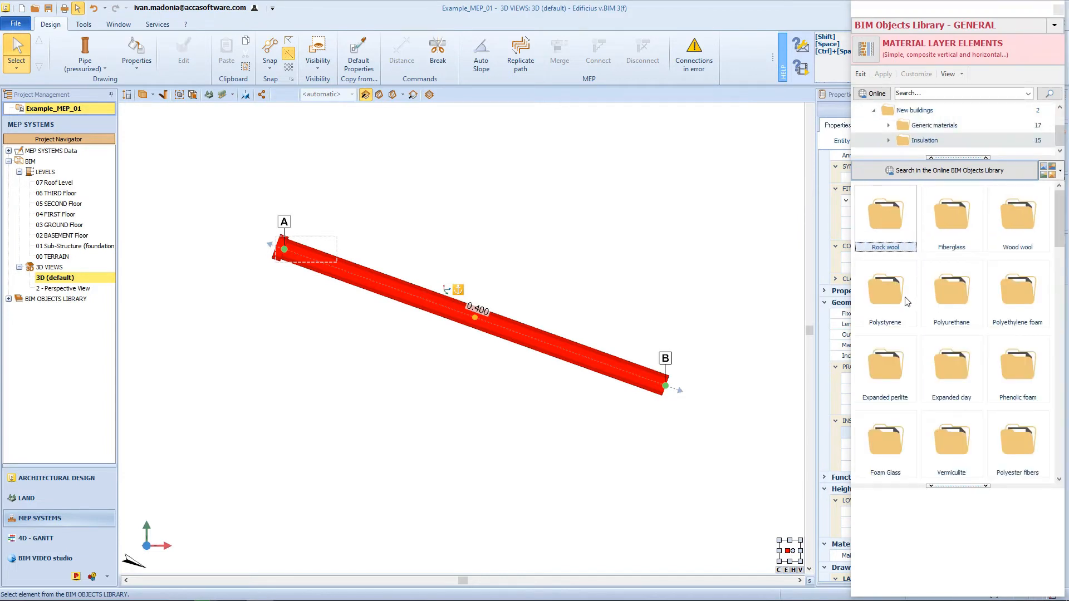
double_click(1018, 234)
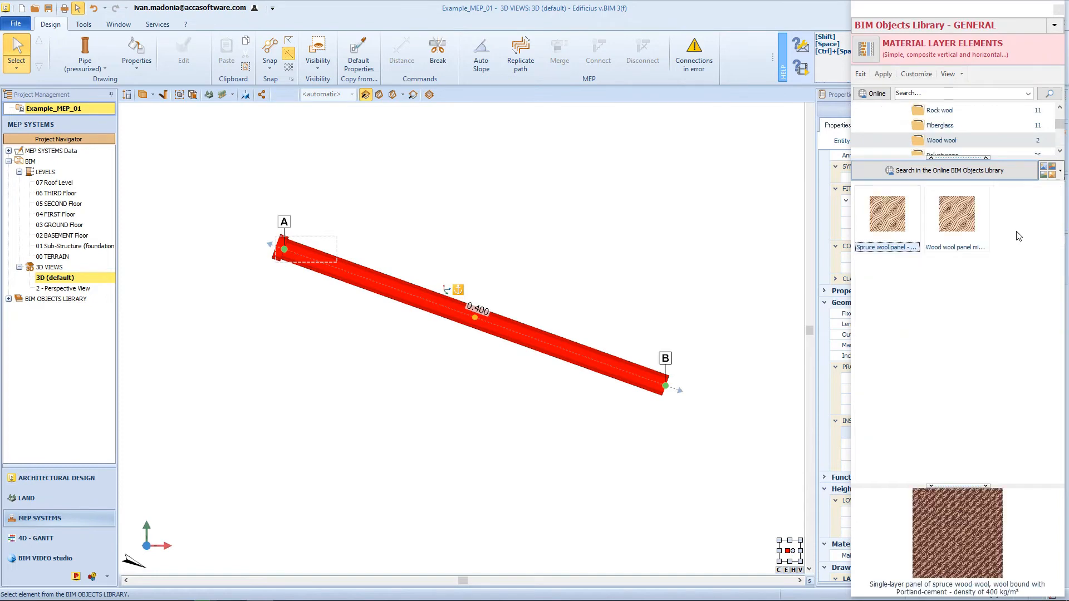
double_click(897, 226)
Set the pipe's insulation thickness to 20 mm.
scroll(950, 463, "down", 2)
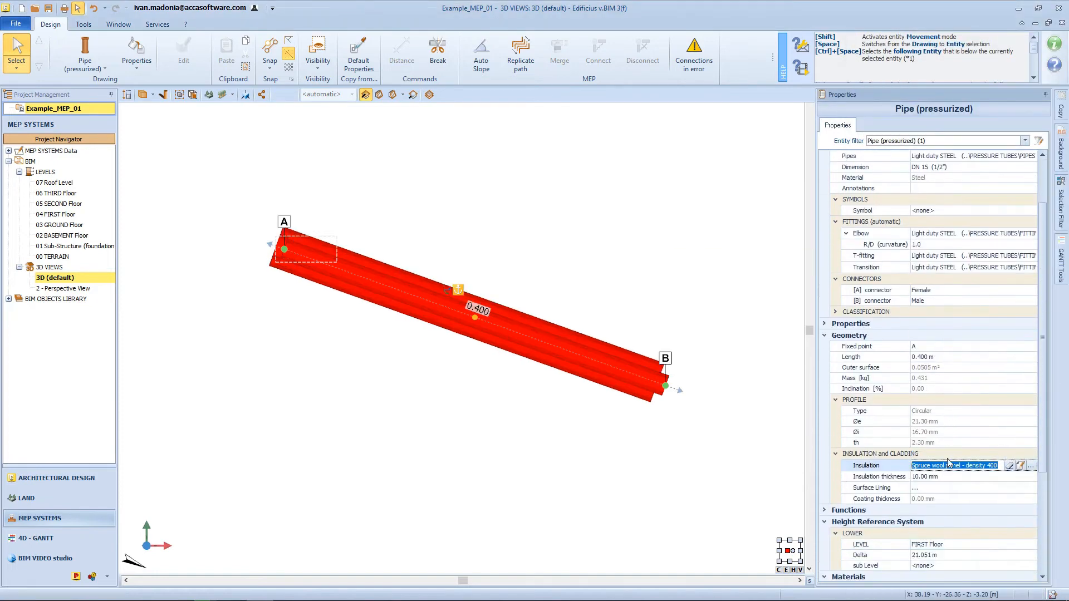
left_click(942, 478)
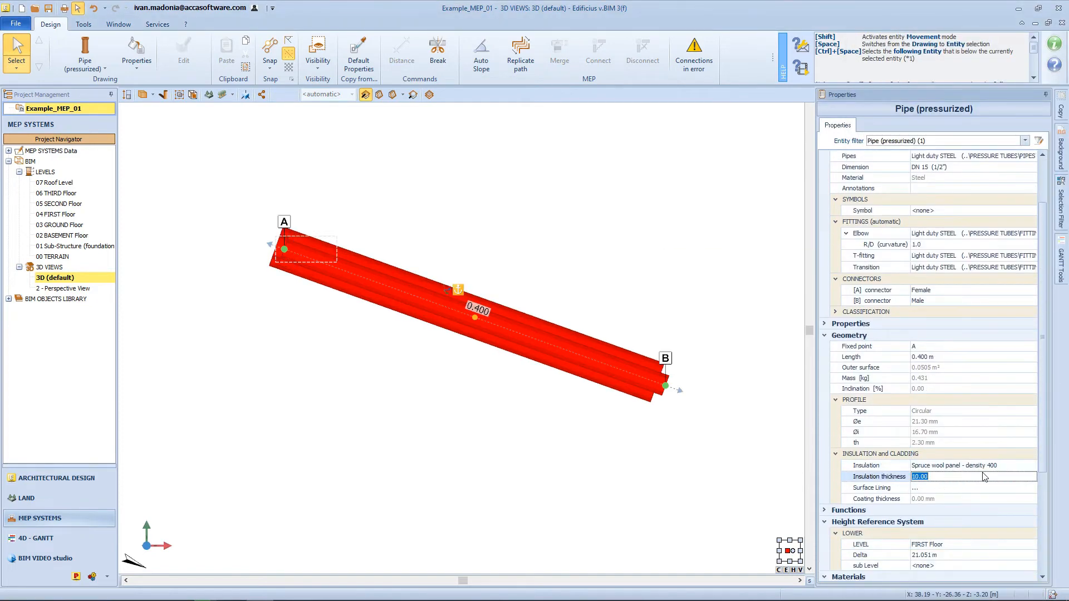
type("20")
key("Return")
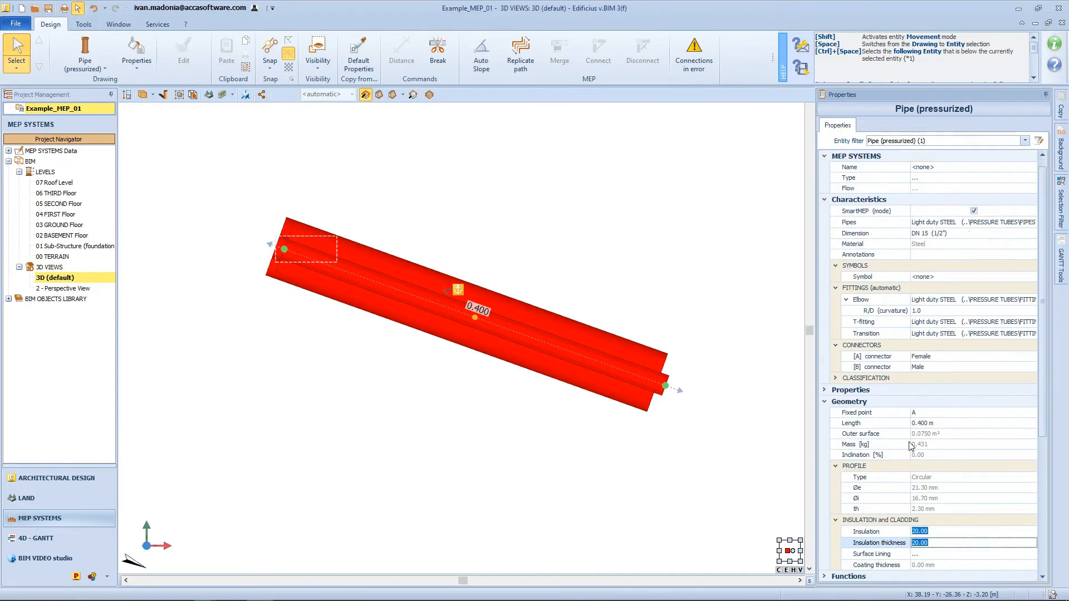
Assign Alluminium Alloys from the generic metals for new buildings as the pipe's surface lining.
scroll(924, 451, "down", 3)
left_click(954, 455)
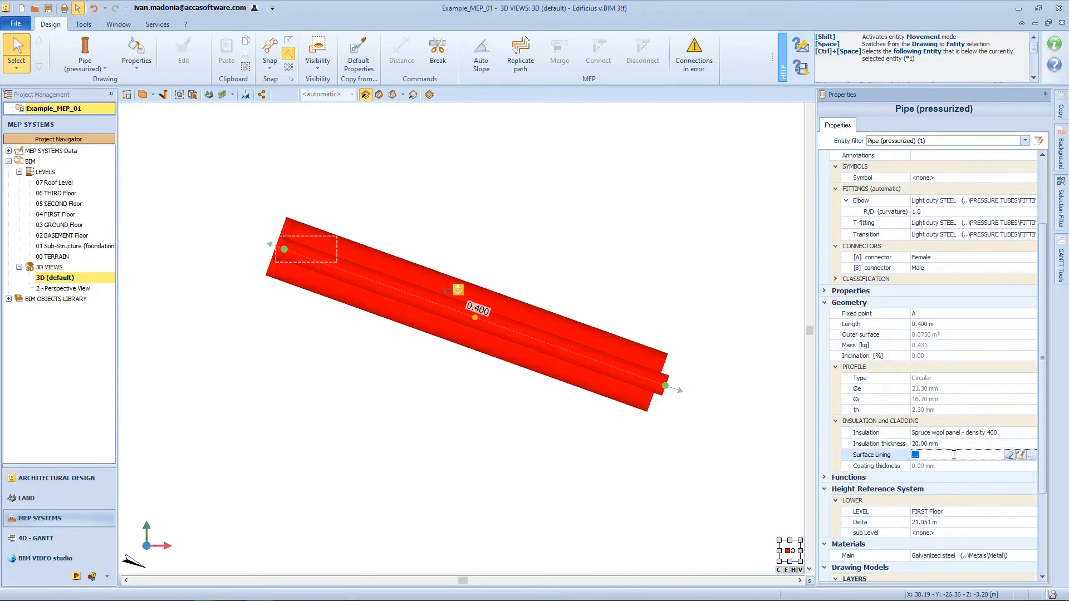
left_click(1030, 456)
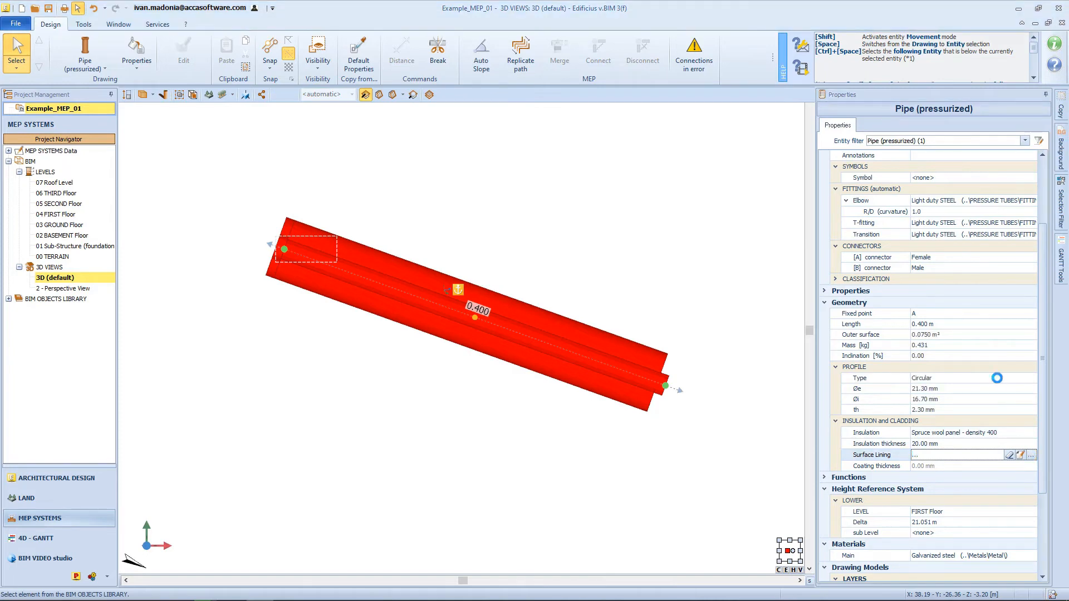
double_click(911, 220)
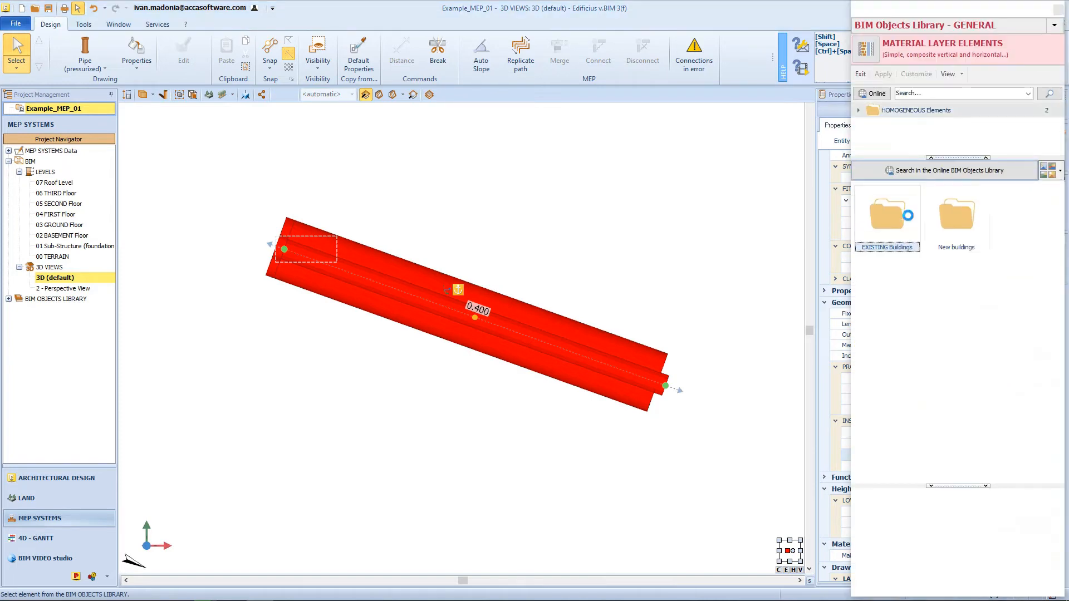
double_click(981, 231)
double_click(962, 235)
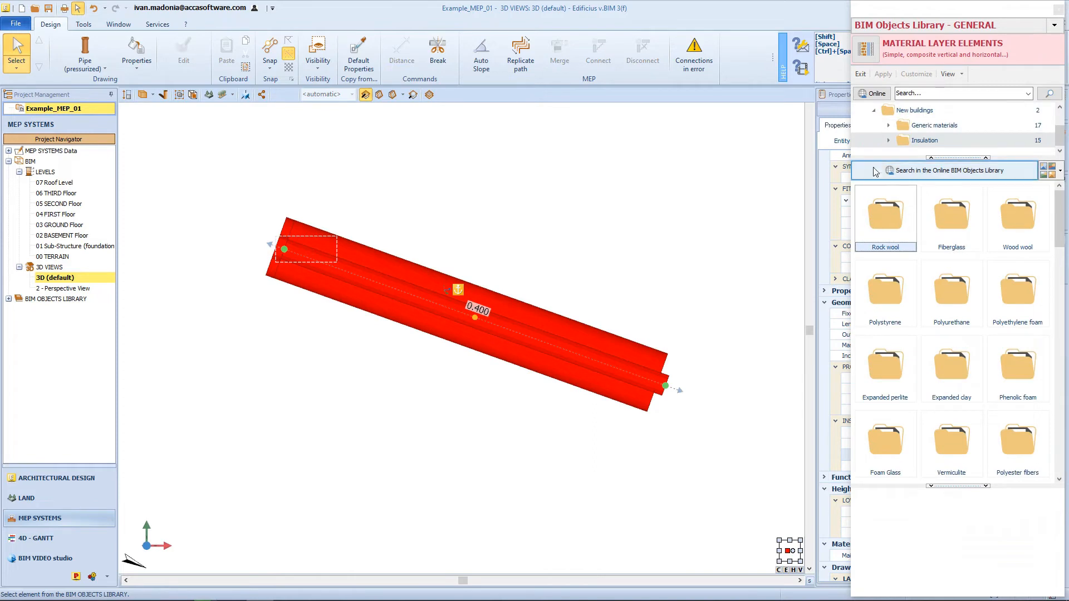
double_click(946, 317)
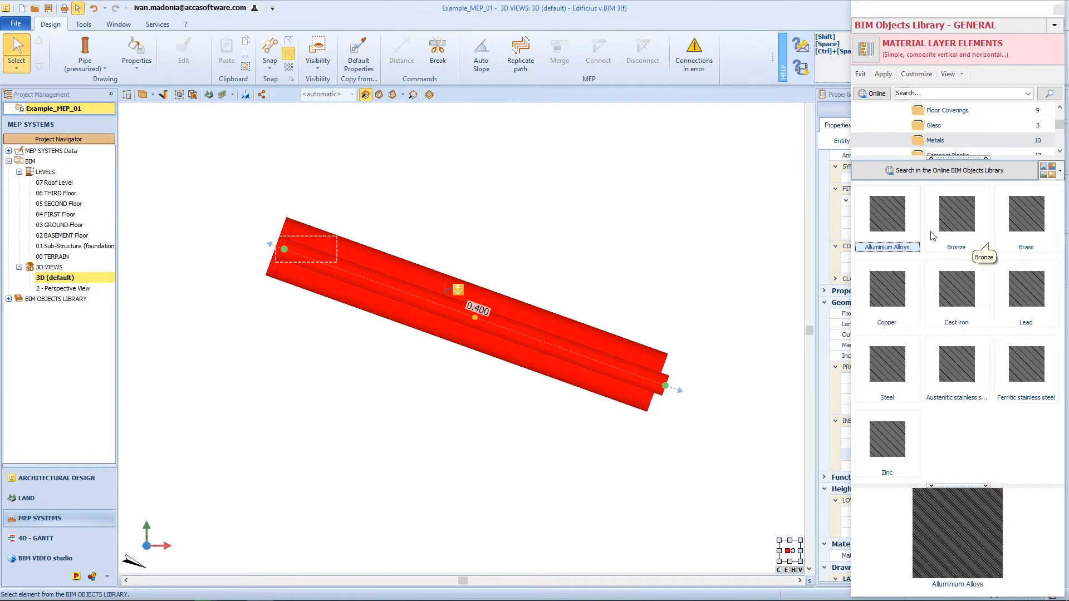
double_click(904, 223)
Remove the insulation element from the pipe.
scroll(956, 456, "down", 3)
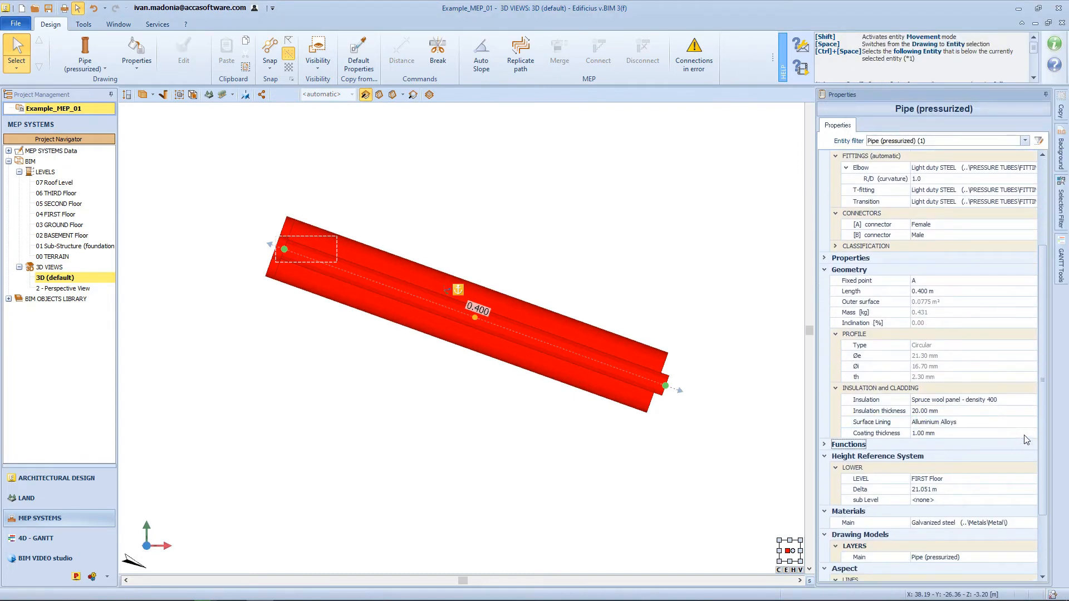
left_click(1022, 398)
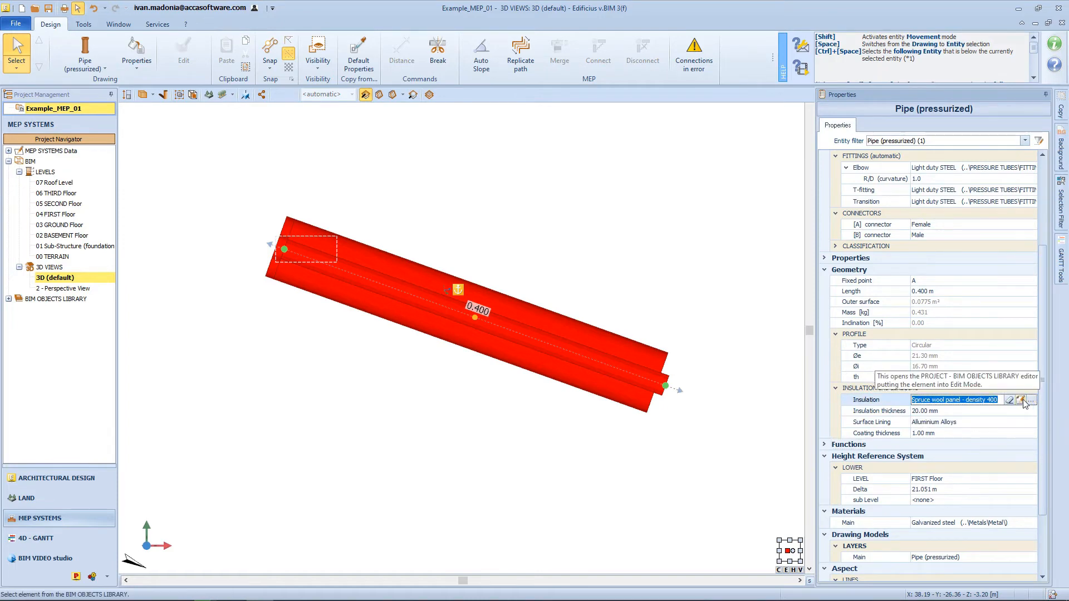
left_click(1010, 401)
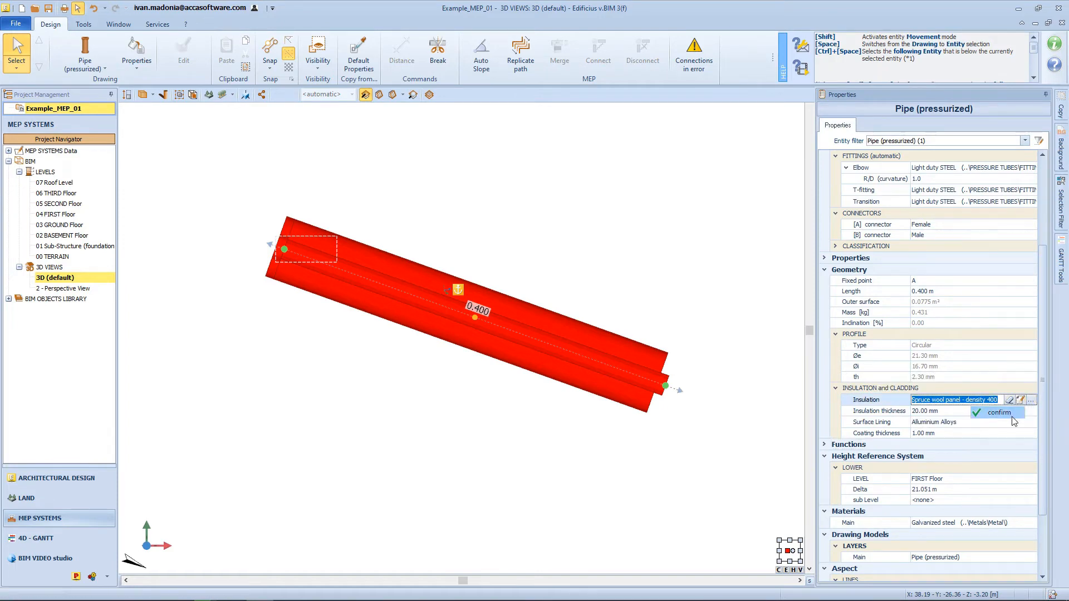
left_click(1011, 414)
scroll(1012, 535, "down", 2)
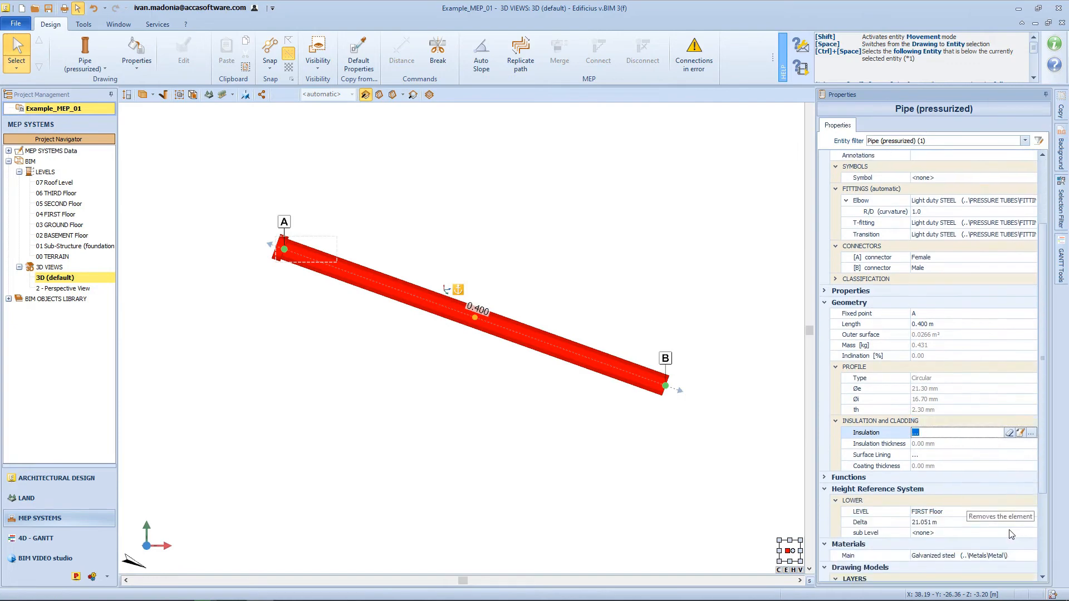
left_click(1010, 464)
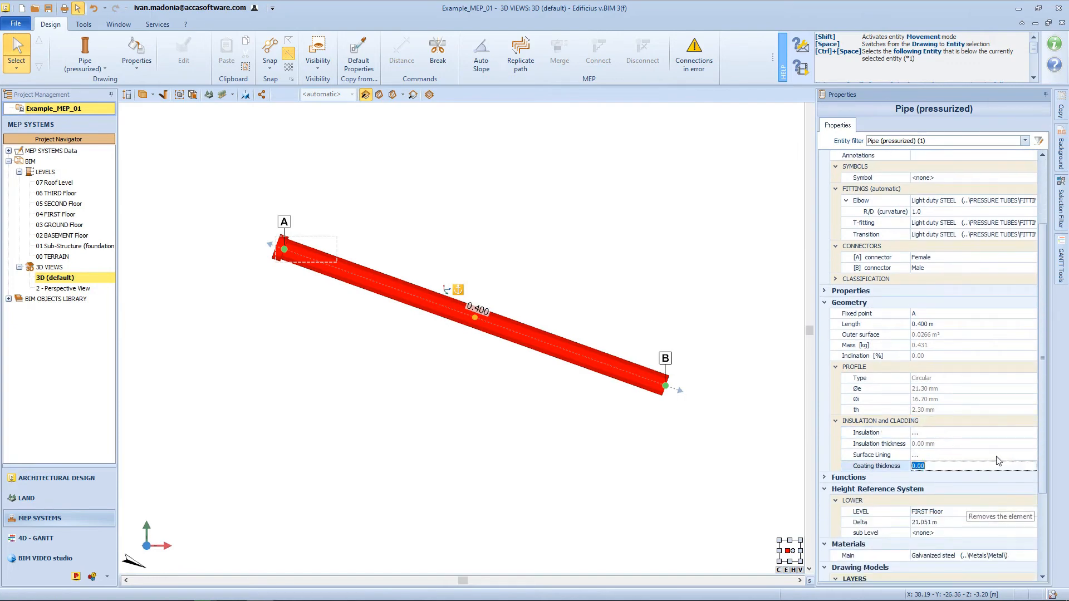
left_click(997, 456)
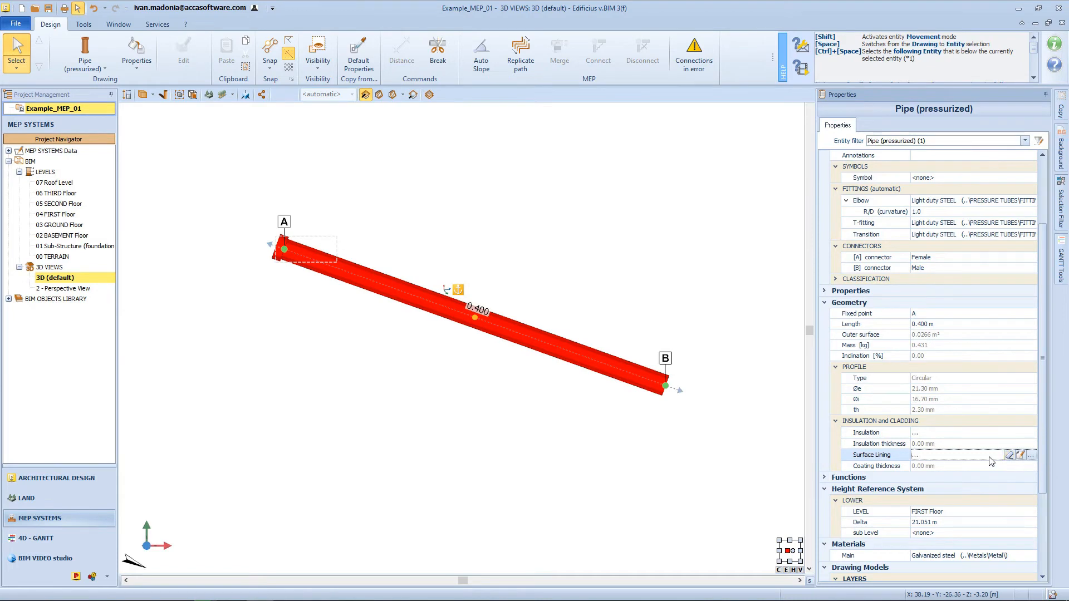
left_click(826, 443)
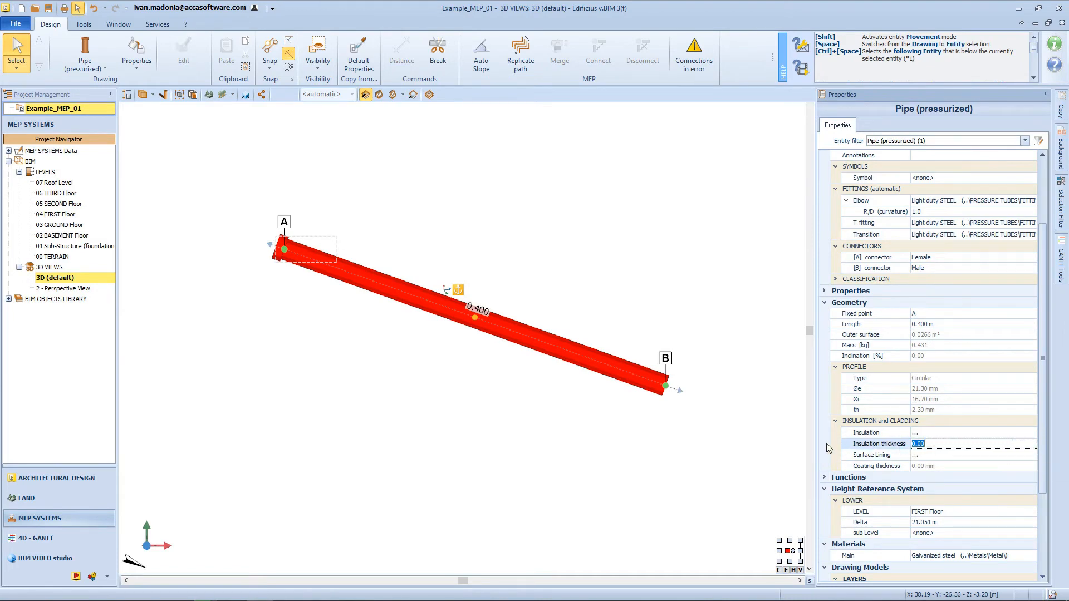
Assign the pipe to the Heating MEP system.
scroll(826, 443, "up", 3)
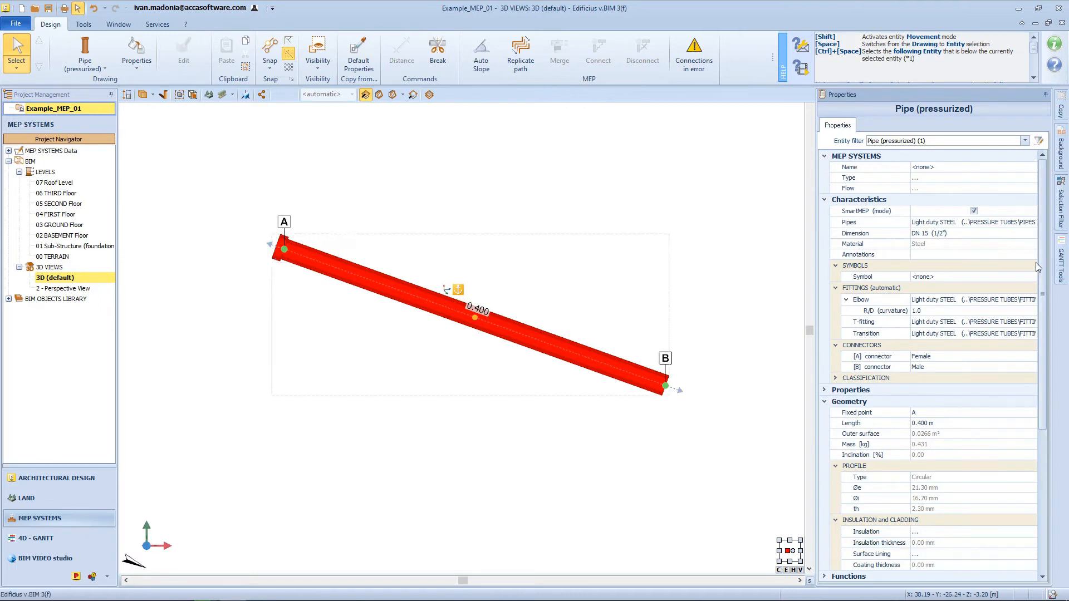
left_click(863, 168)
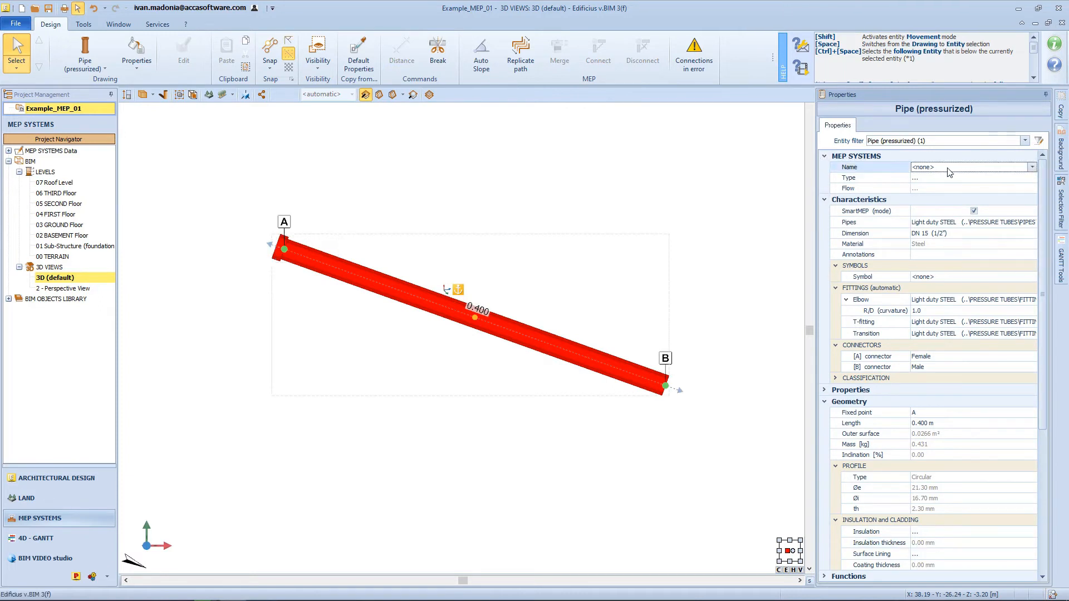
left_click(1023, 168)
left_click(994, 198)
Change the pipe's dimension to DN 20 (3/4").
left_click(1016, 234)
left_click(1032, 233)
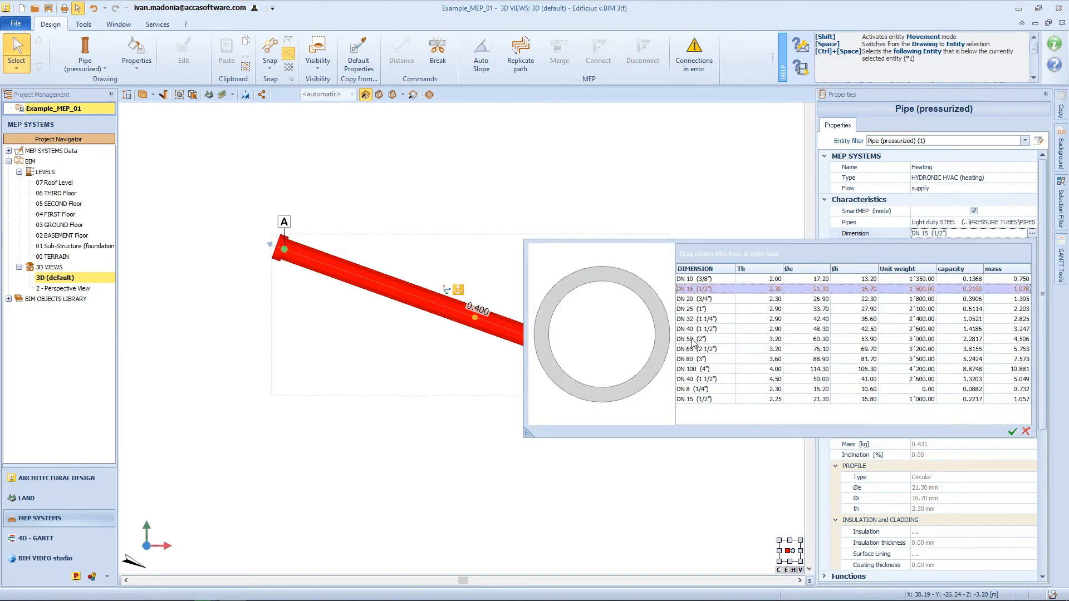
left_click(1012, 431)
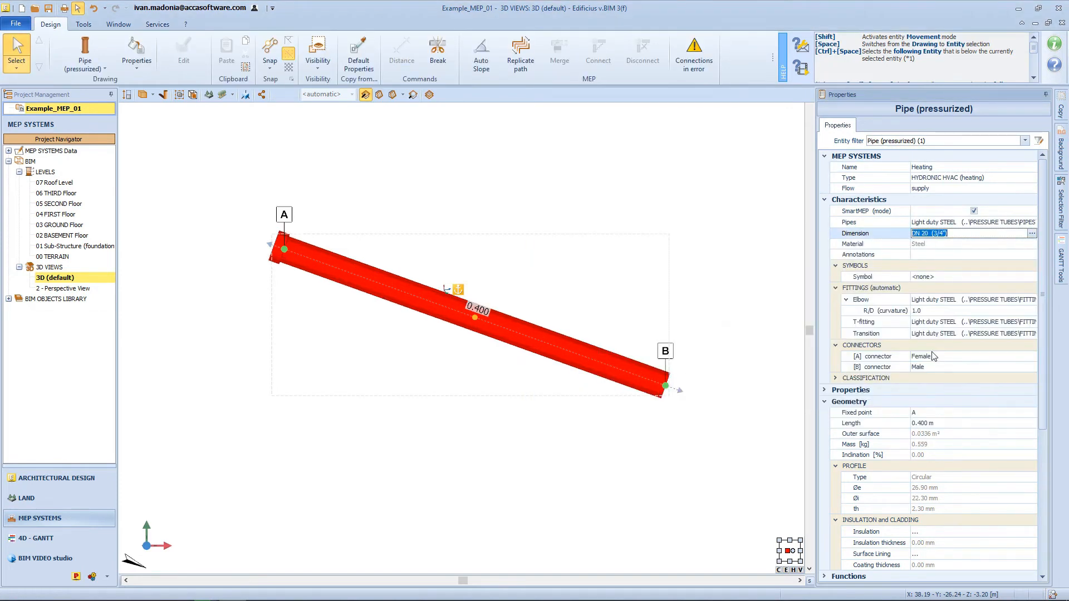
Set the pipe's lower height offset (Delta) relative to the First Floor level to 24 m.
scroll(933, 357, "down", 5)
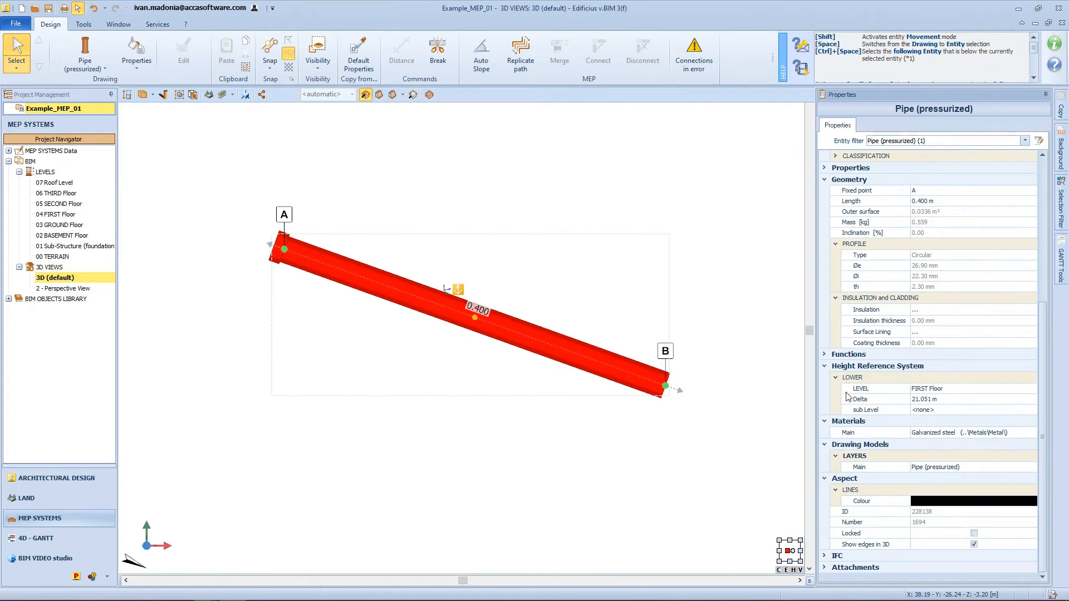
left_click(951, 400)
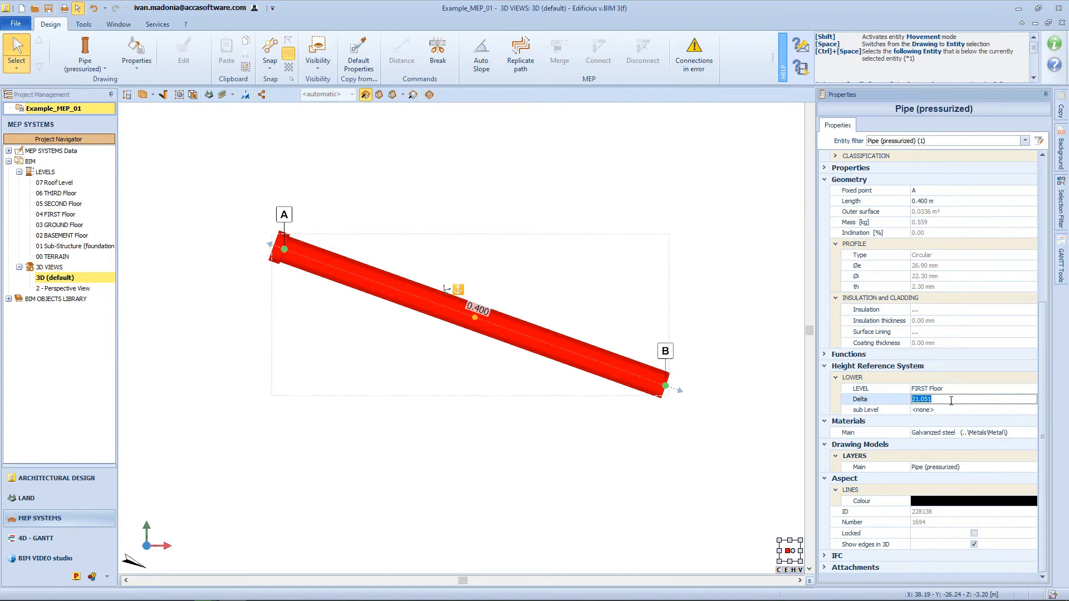
type("24")
key("Return")
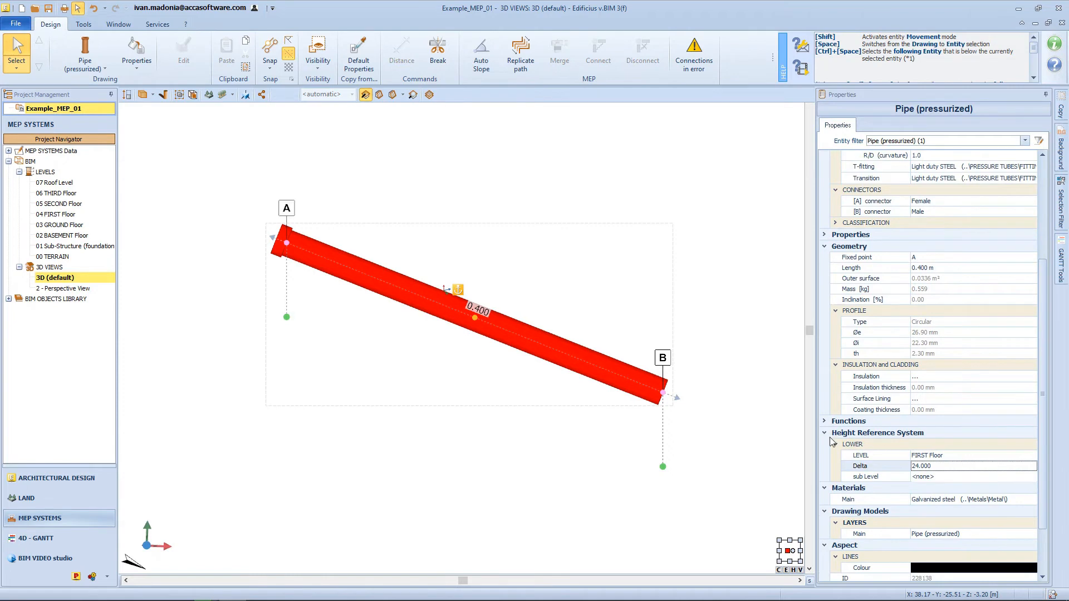
left_click(475, 317)
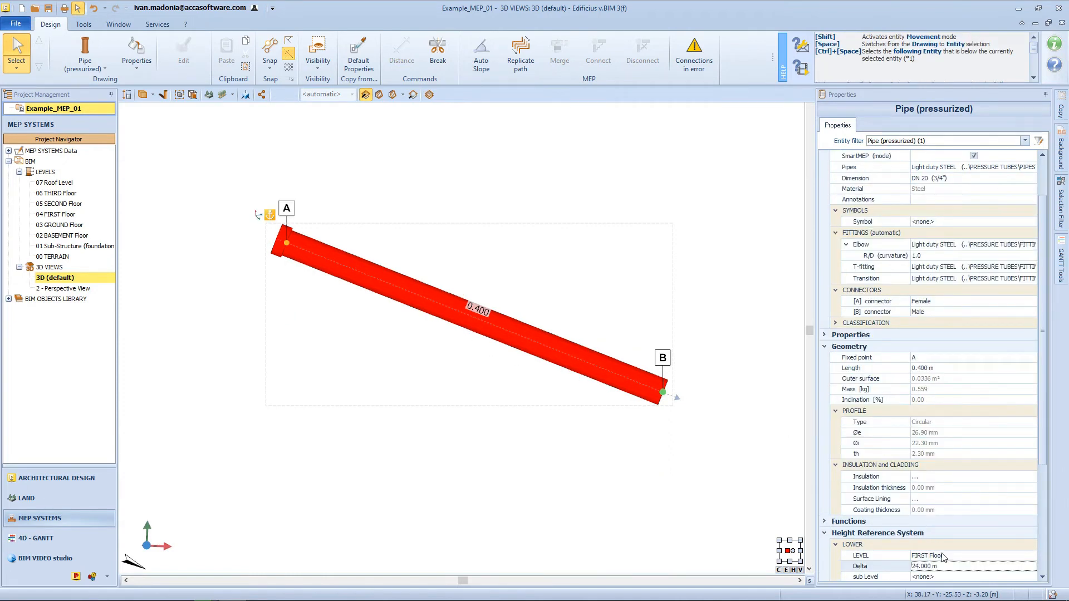
Change the pipe's height reference level to GROUND Floor.
scroll(944, 558, "down", 2)
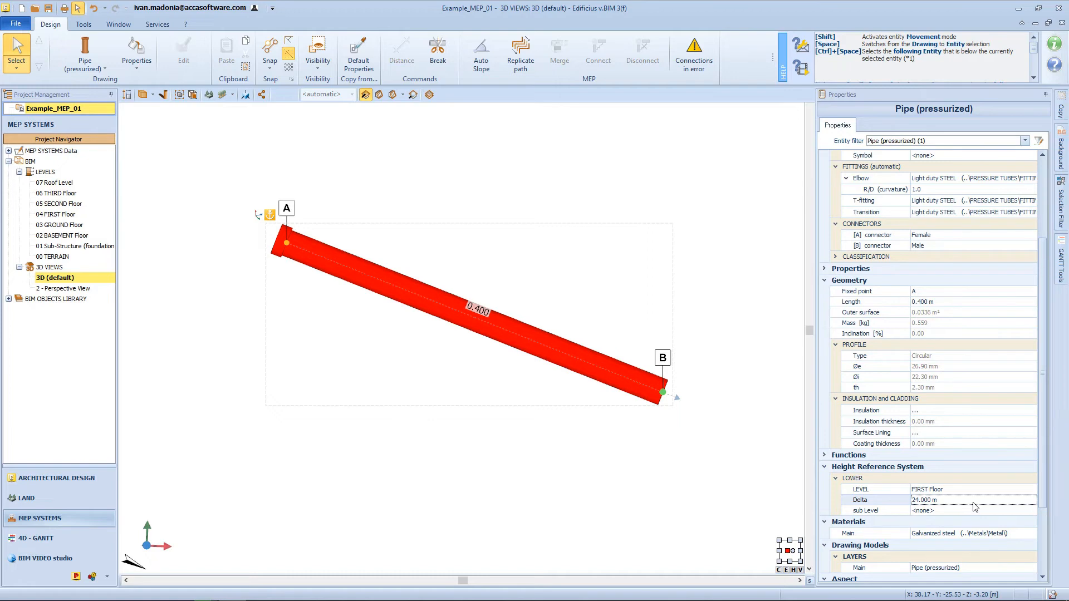
left_click(926, 491)
left_click(1029, 491)
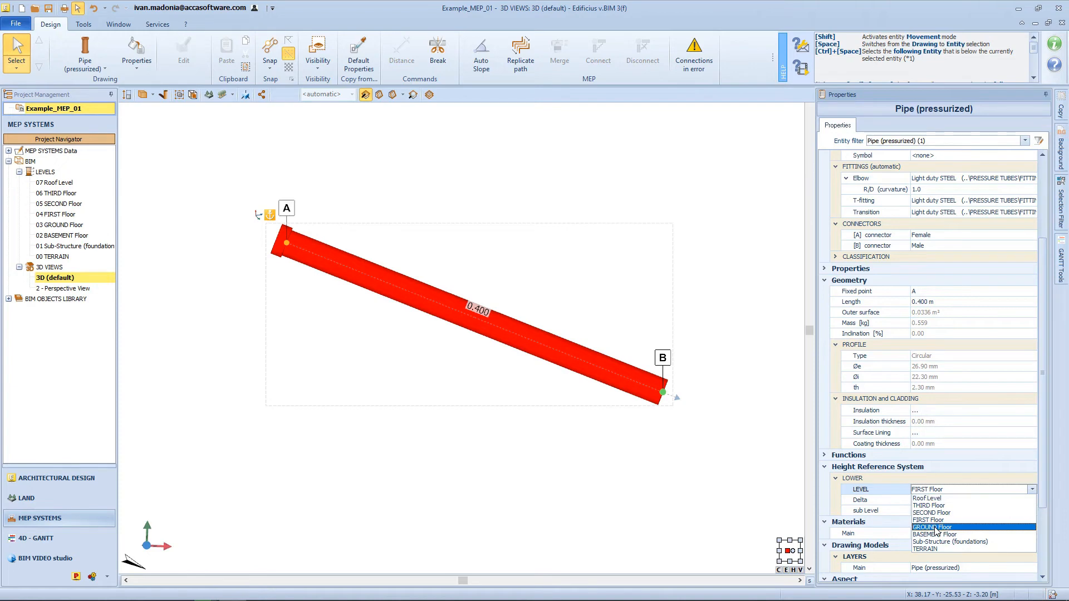
left_click(978, 528)
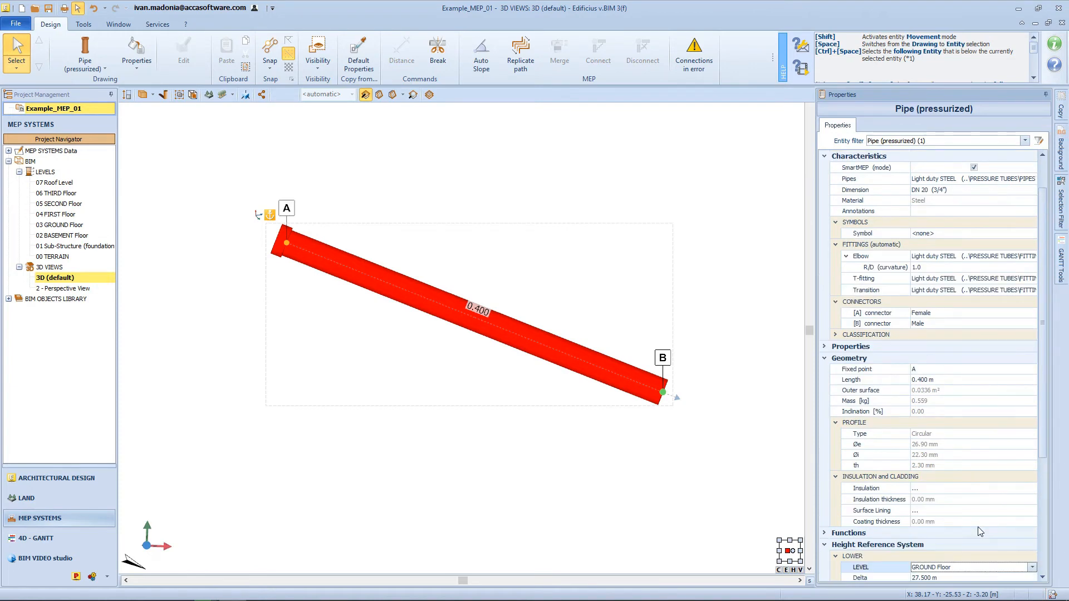
left_click(832, 501)
scroll(880, 501, "down", 3)
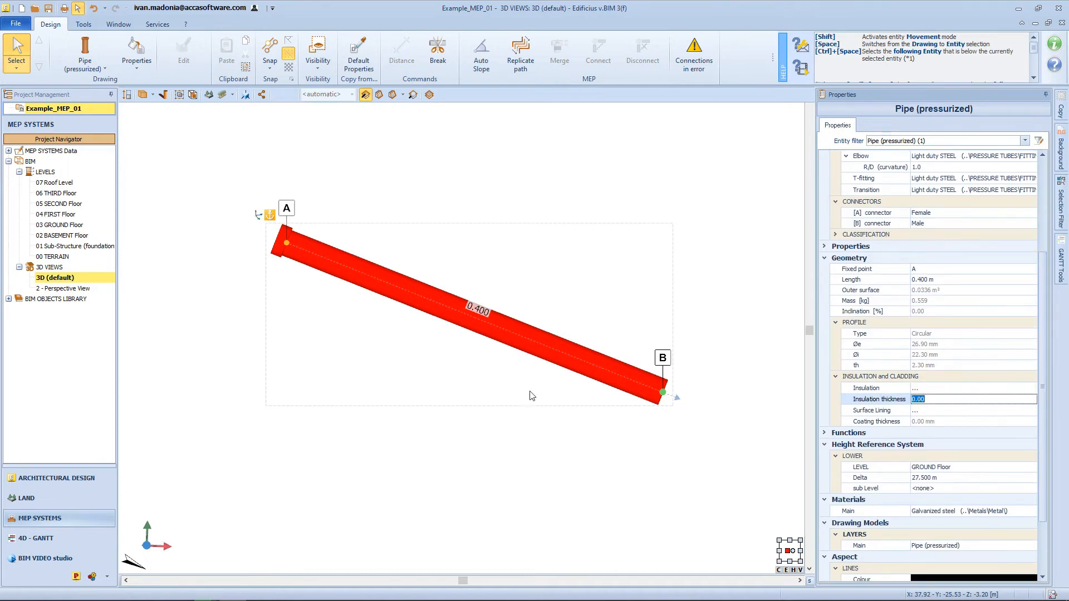
In the 03 GROUND Floor plan, stretch end A of the pipe outward to a total length of about 0.504 m.
double_click(50, 225)
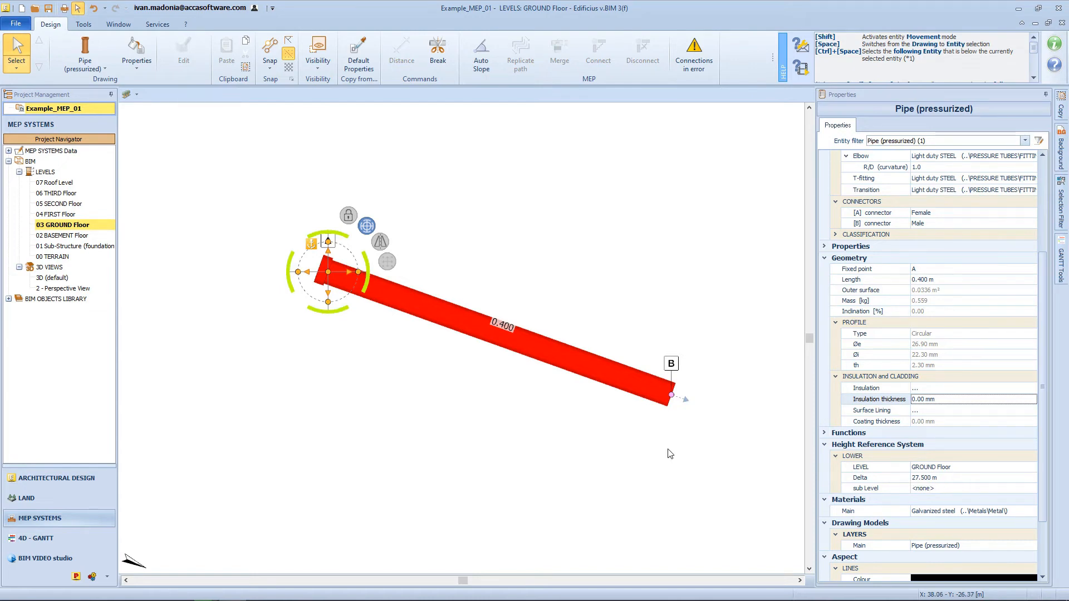
scroll(597, 428, "down", 2)
left_click(596, 393)
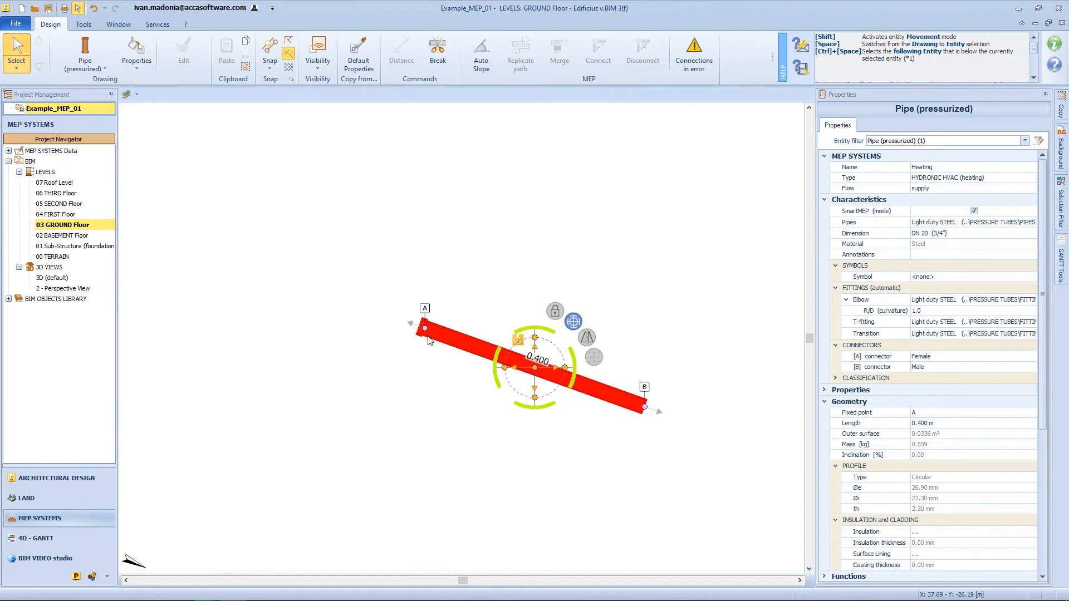
left_click_drag(429, 339, 370, 319)
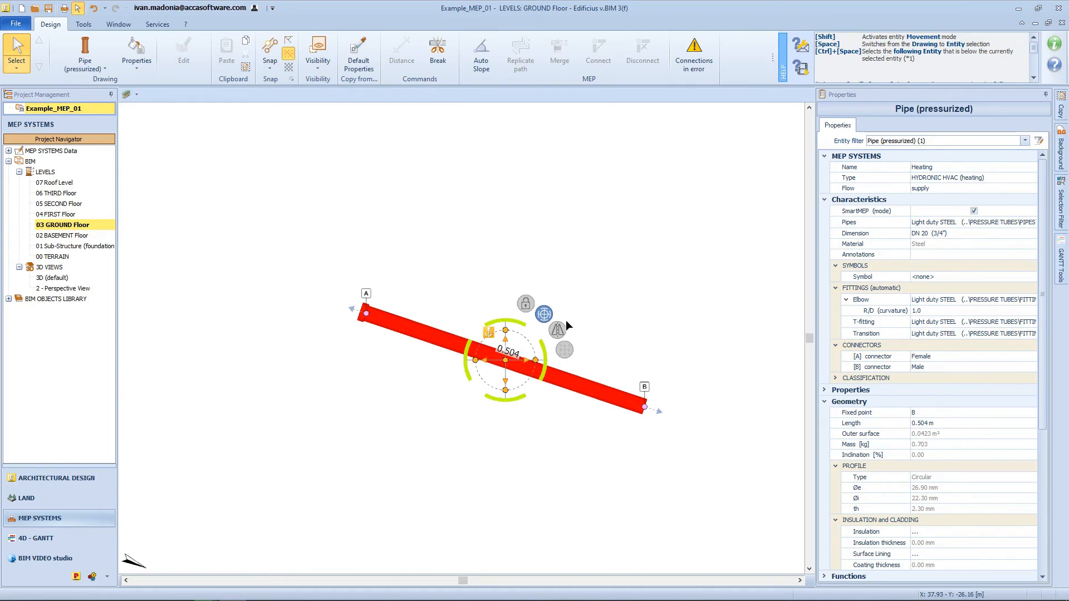
Anchor the object grip at the pipe's midpoint, mirror the pipe twice about it, and return the grip to Move mode.
left_click(525, 304)
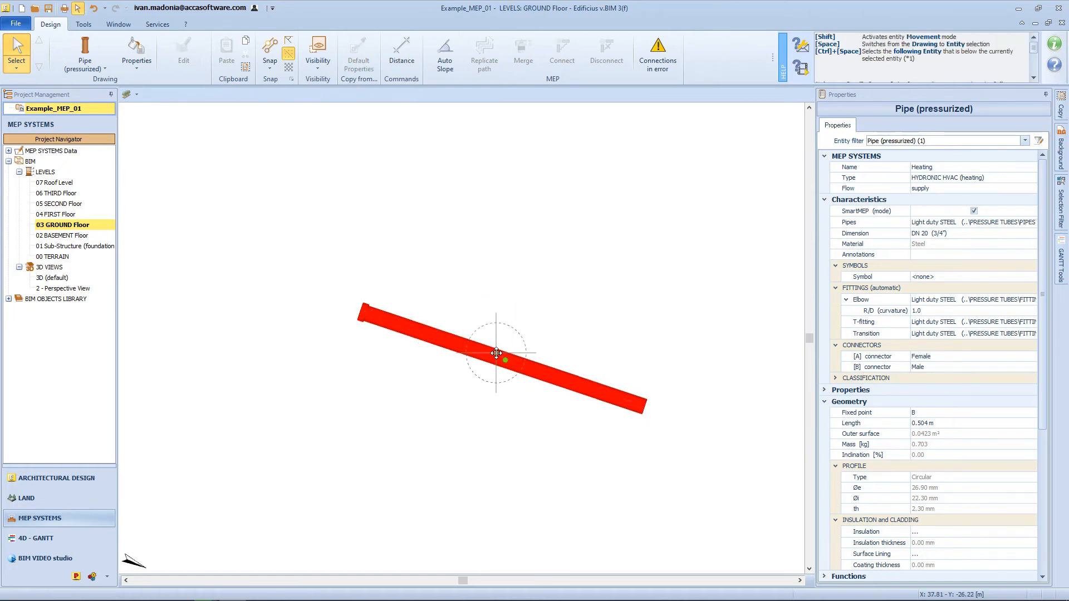
left_click(504, 359)
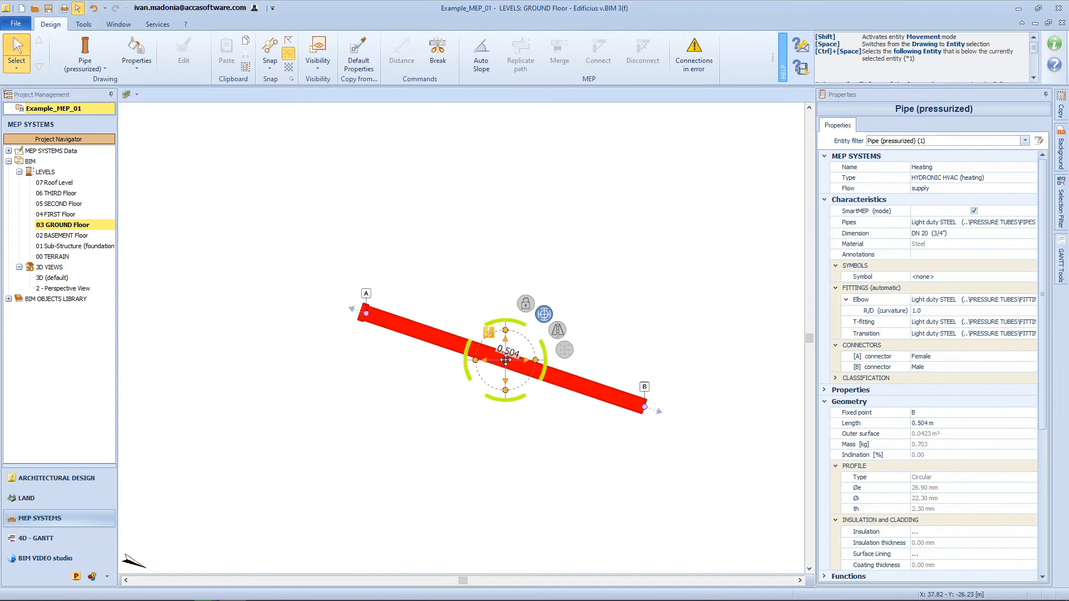
left_click(557, 331)
left_click(492, 357)
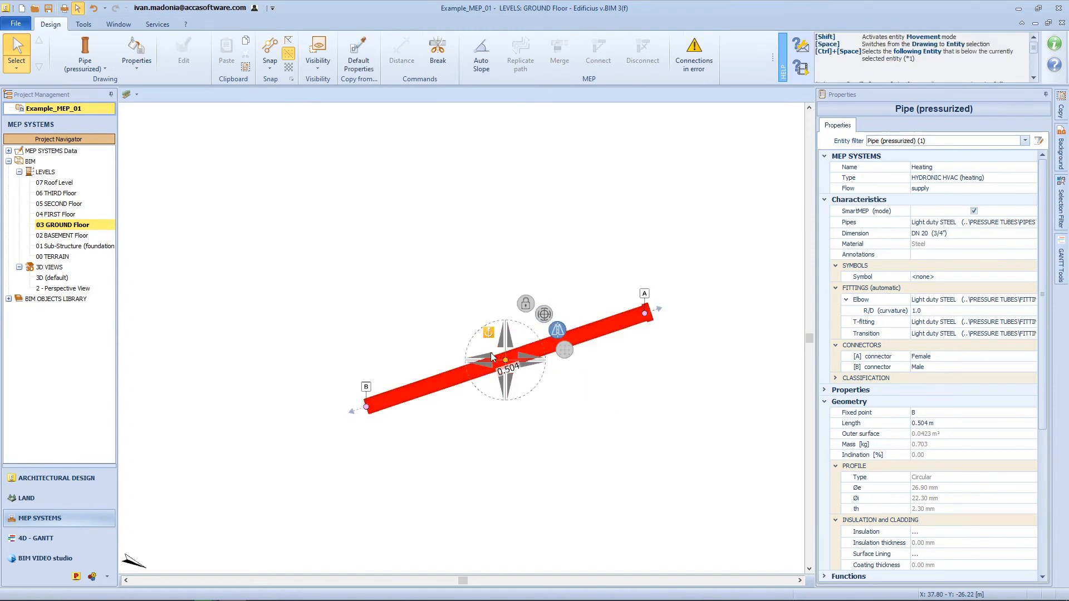
left_click(492, 357)
left_click(506, 337)
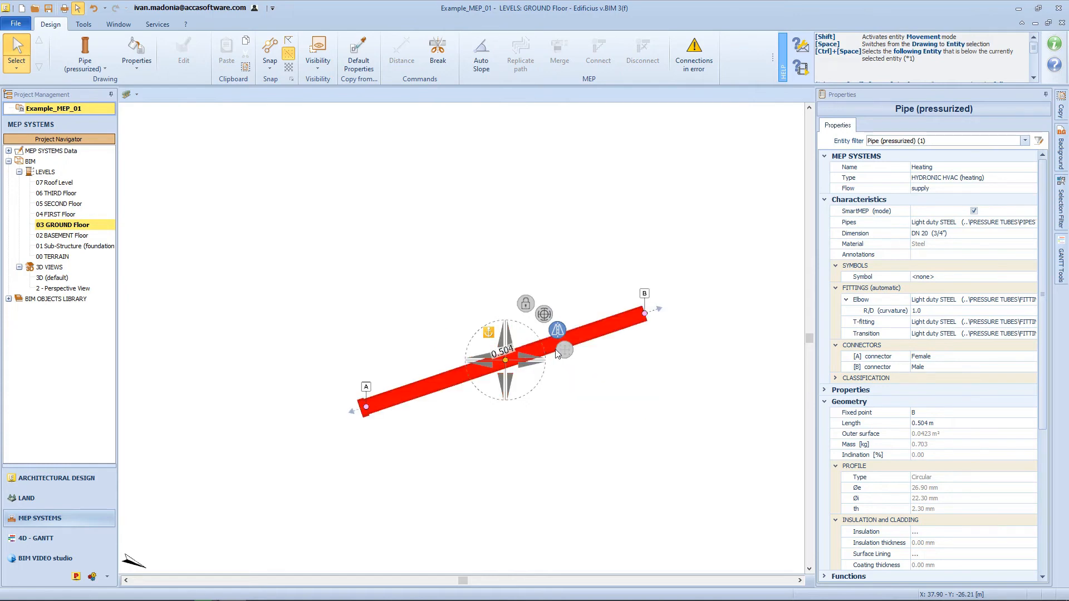
left_click(542, 315)
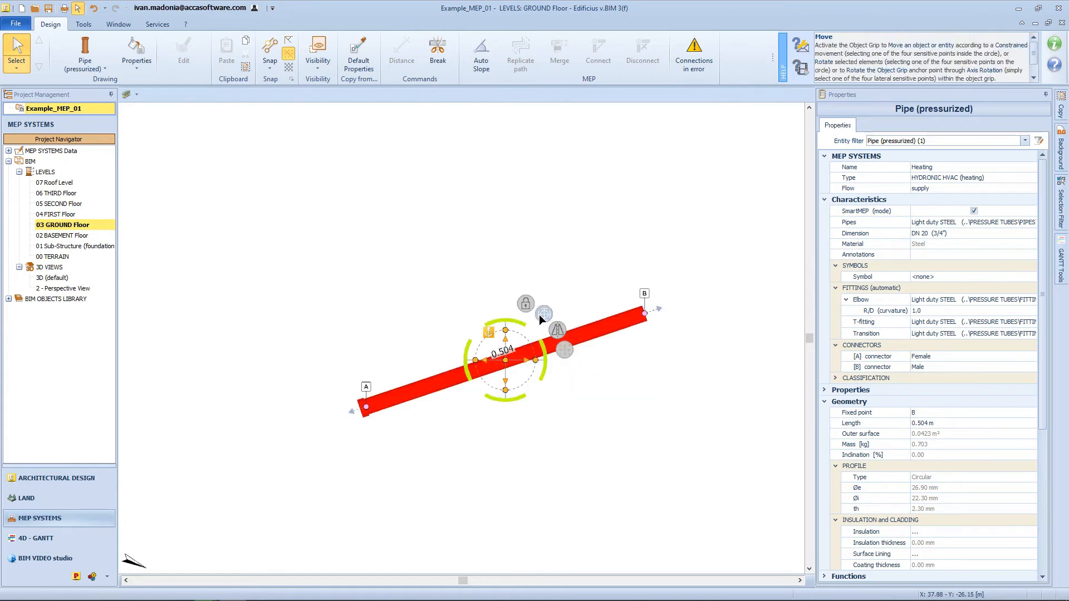
left_click(539, 315)
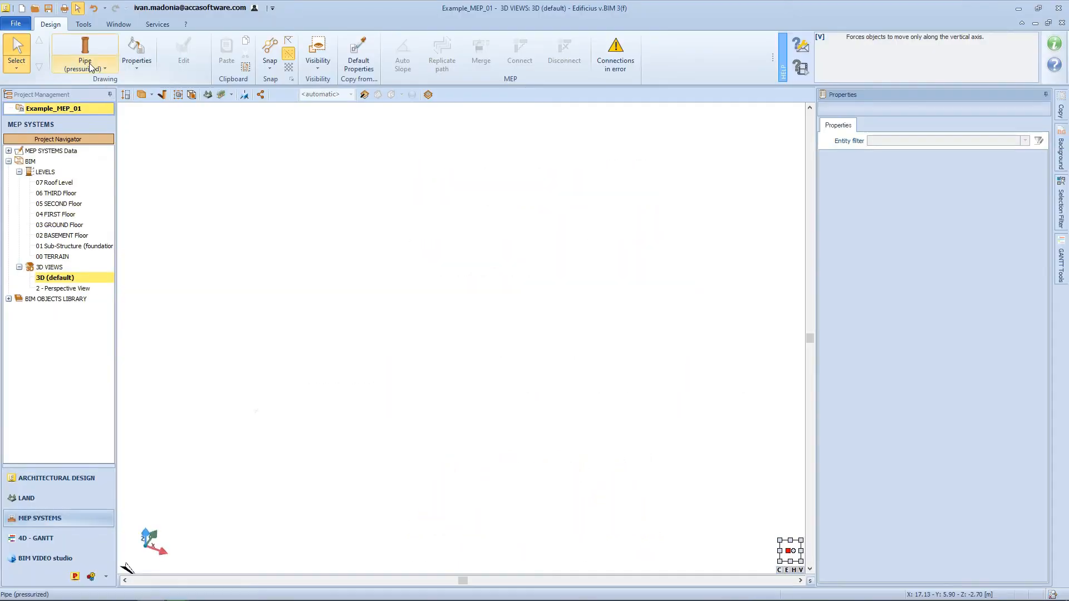
Start a pressurized flexible pipe in the 3D view and assign it to the Heating system.
left_click(90, 66)
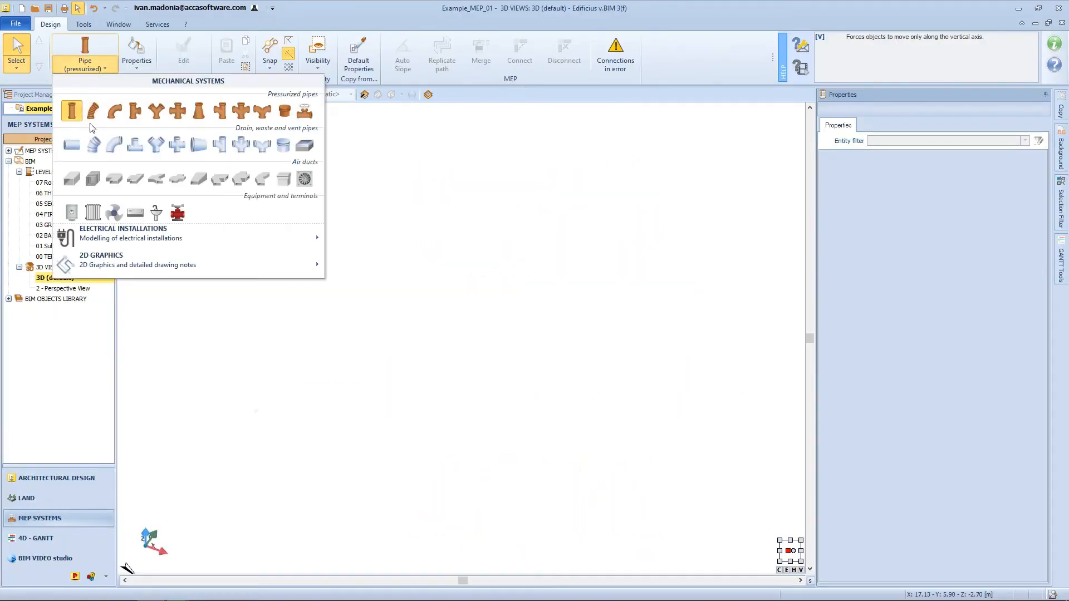
mouse_move(111, 234)
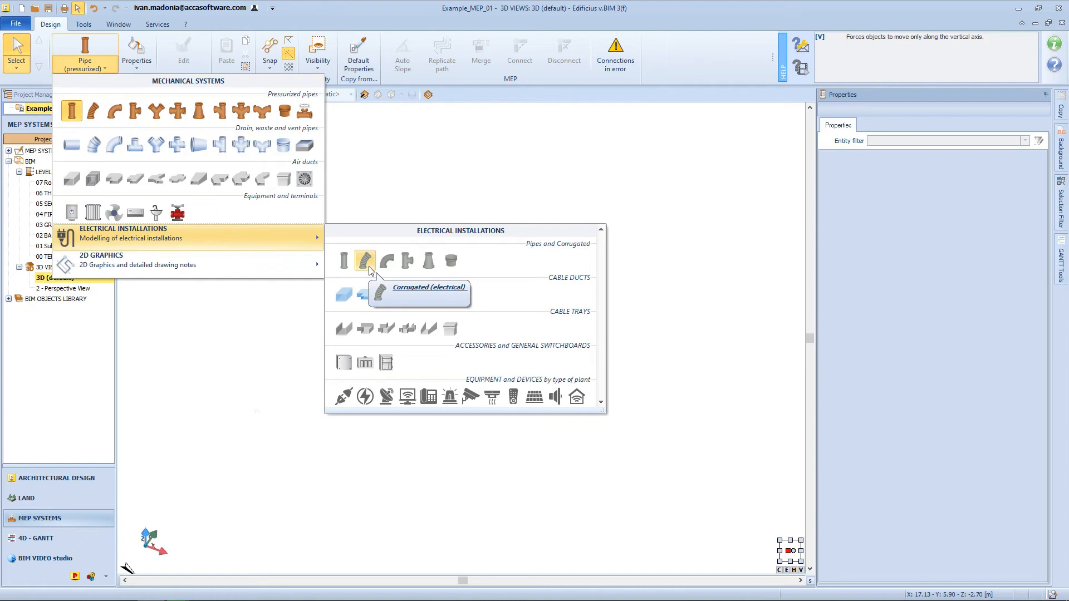
left_click(93, 111)
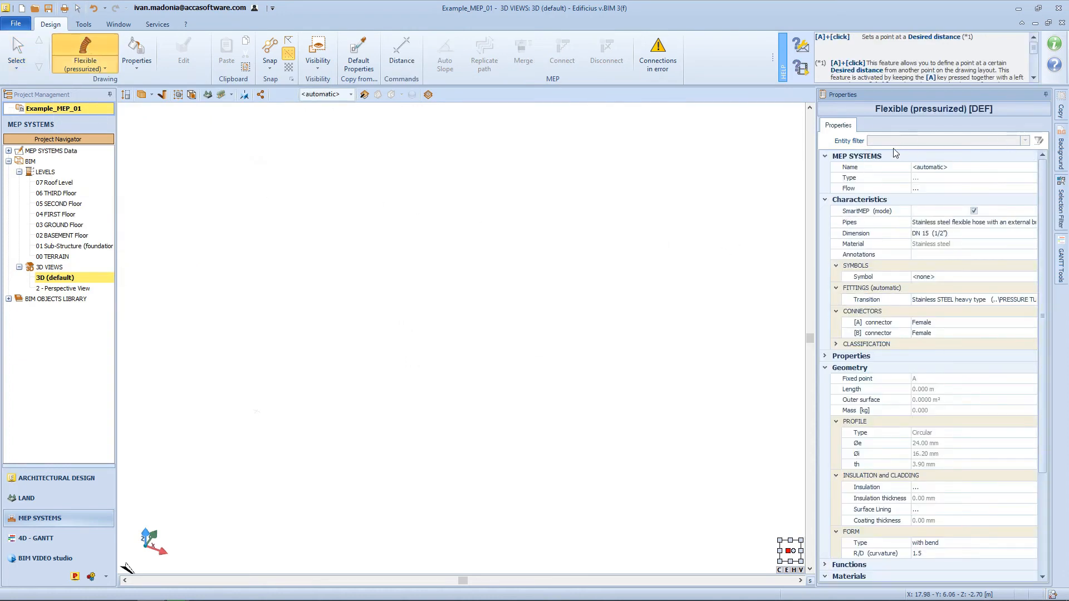
left_click(993, 173)
left_click(994, 174)
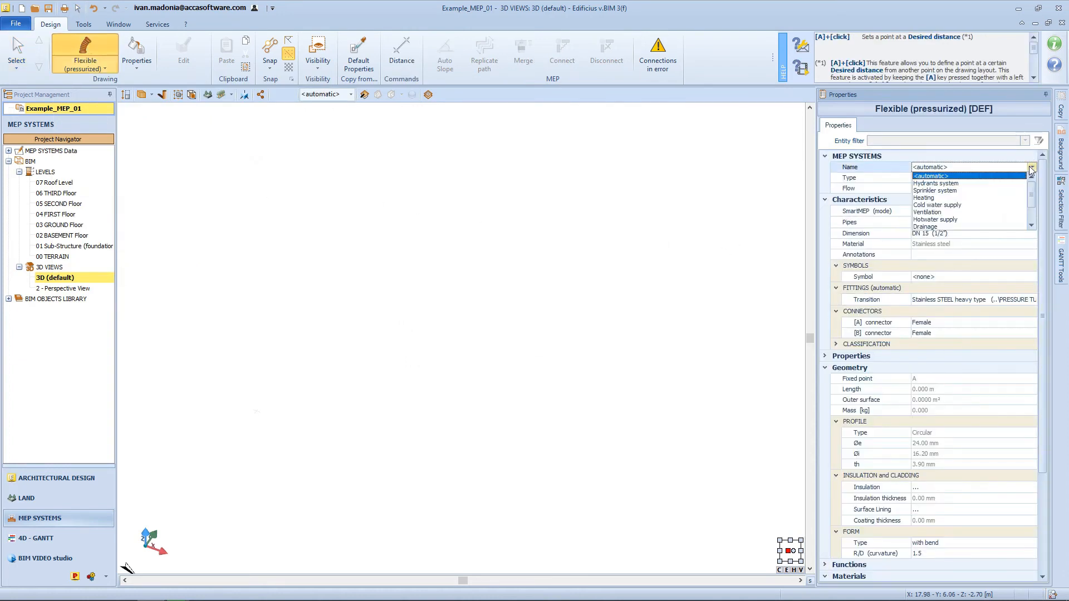
left_click(946, 198)
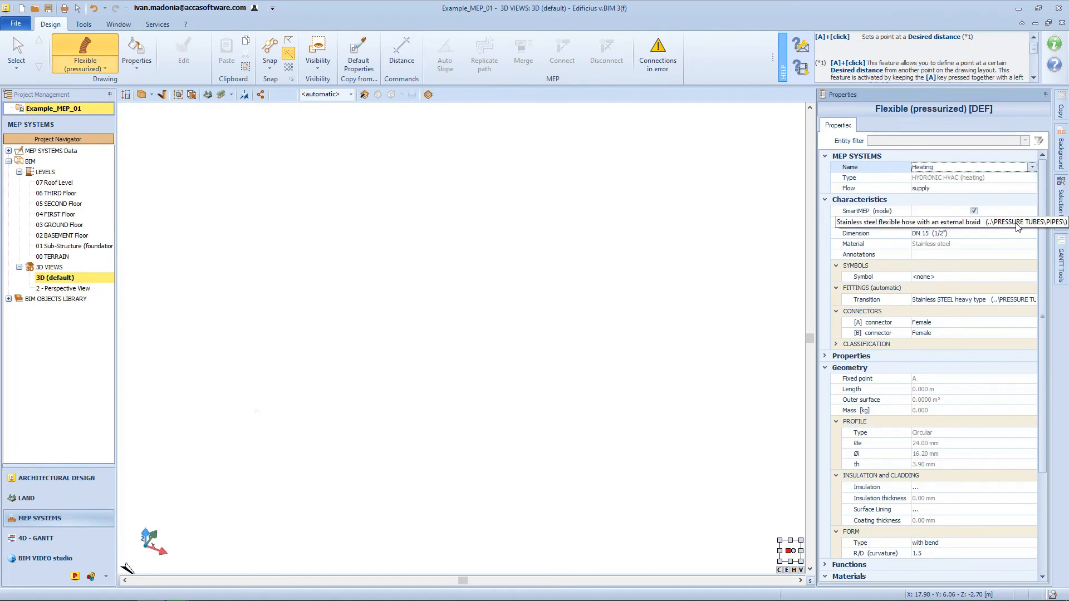
Set the flexible pipe's dimension to DN 20 (3/4").
left_click(969, 234)
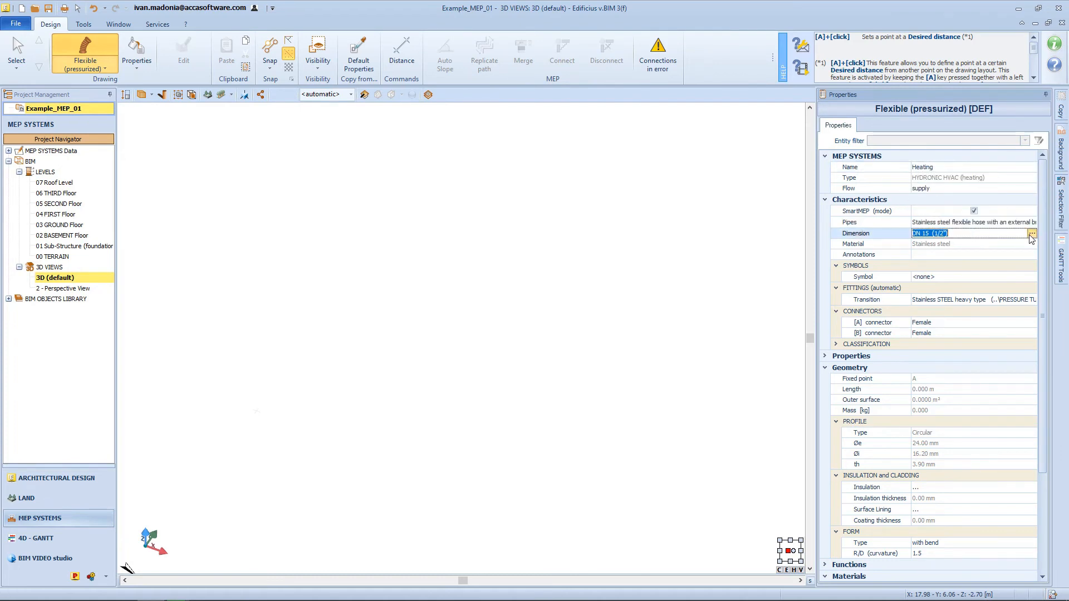
left_click(969, 234)
left_click(692, 319)
Draw the flexible pipe's first segment with a length of 0.8 m in the empty 3D view.
left_click(253, 400)
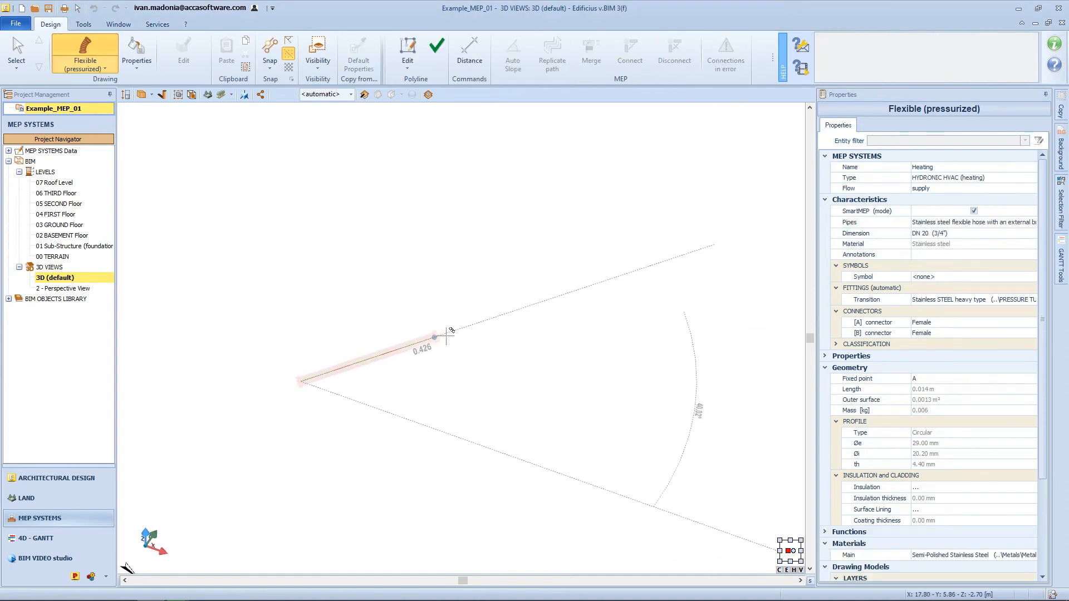
middle_click_drag(548, 339, 579, 353)
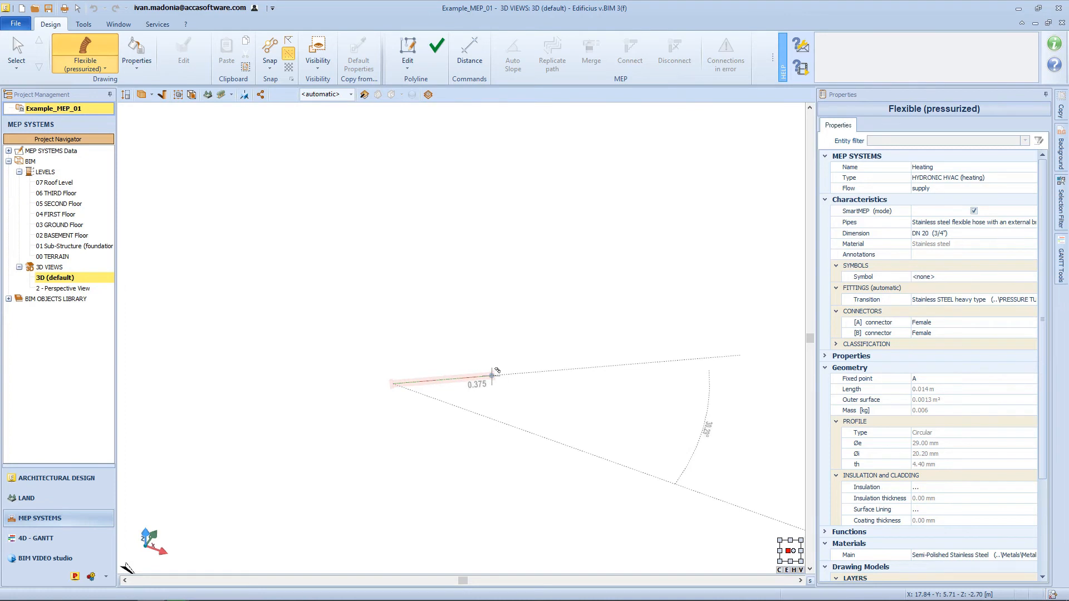
scroll(495, 372, "up", 2)
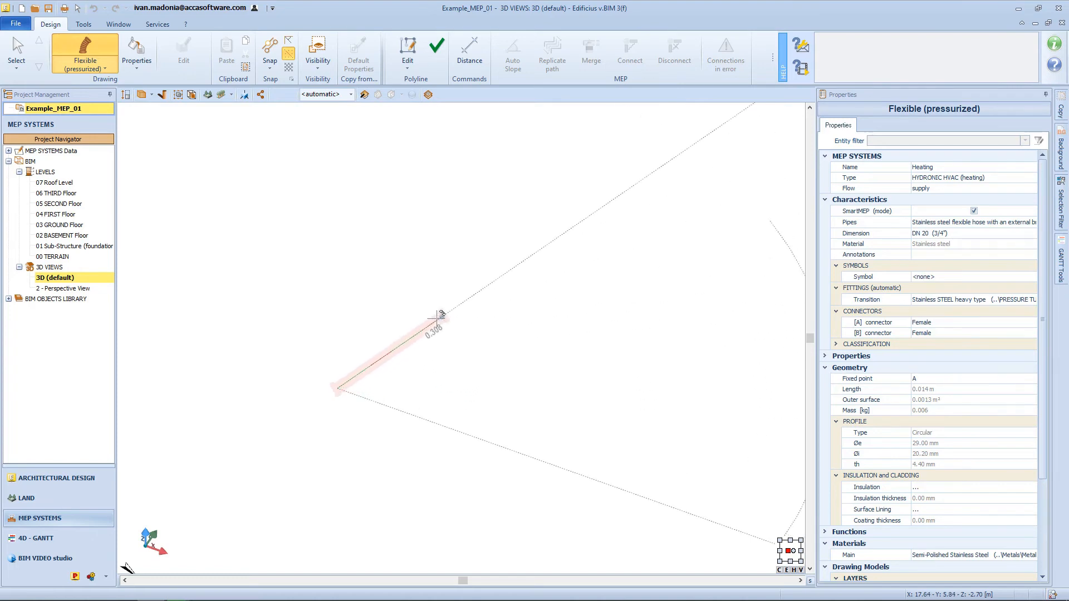
scroll(509, 363, "down", 2)
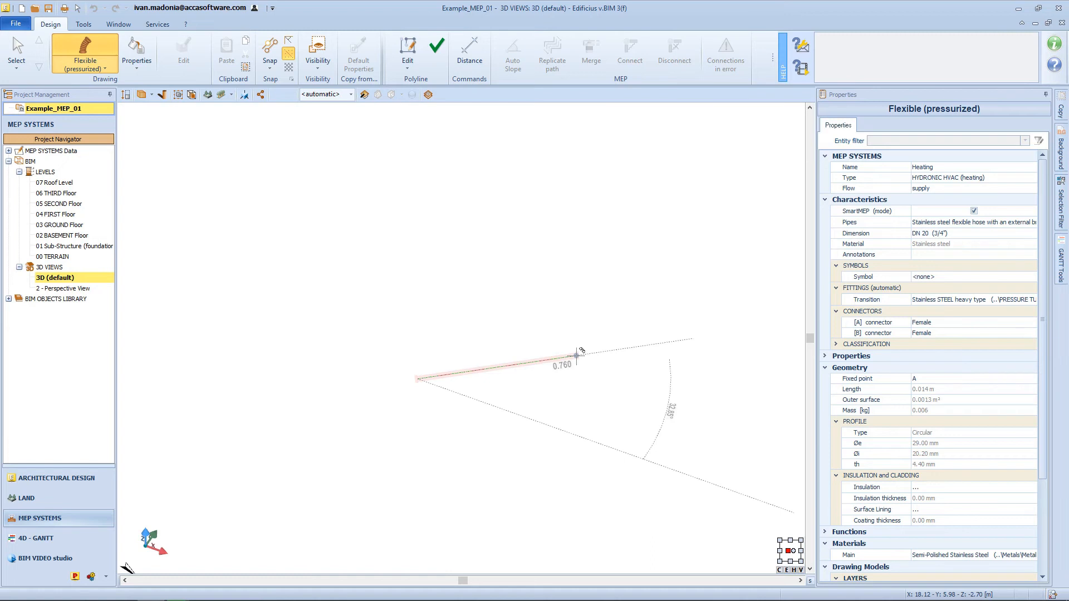
type("0.8")
key("Return")
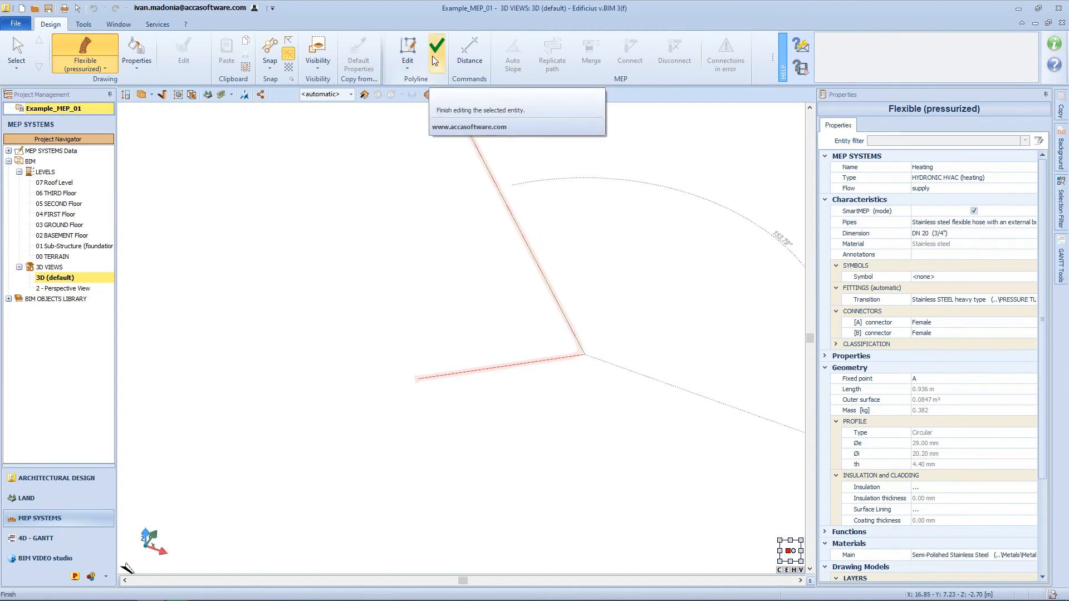
Draw four more zigzag segments of the flexible pipe, the first about 0.28 m and the last about 0.2 m long, and finish it.
right_click(639, 393)
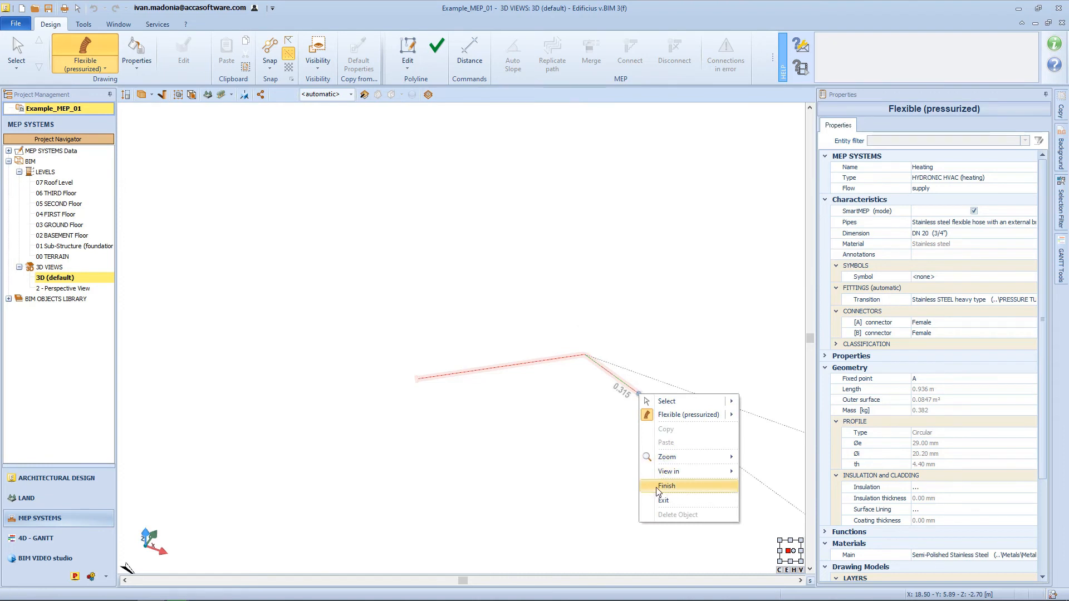
left_click(694, 331)
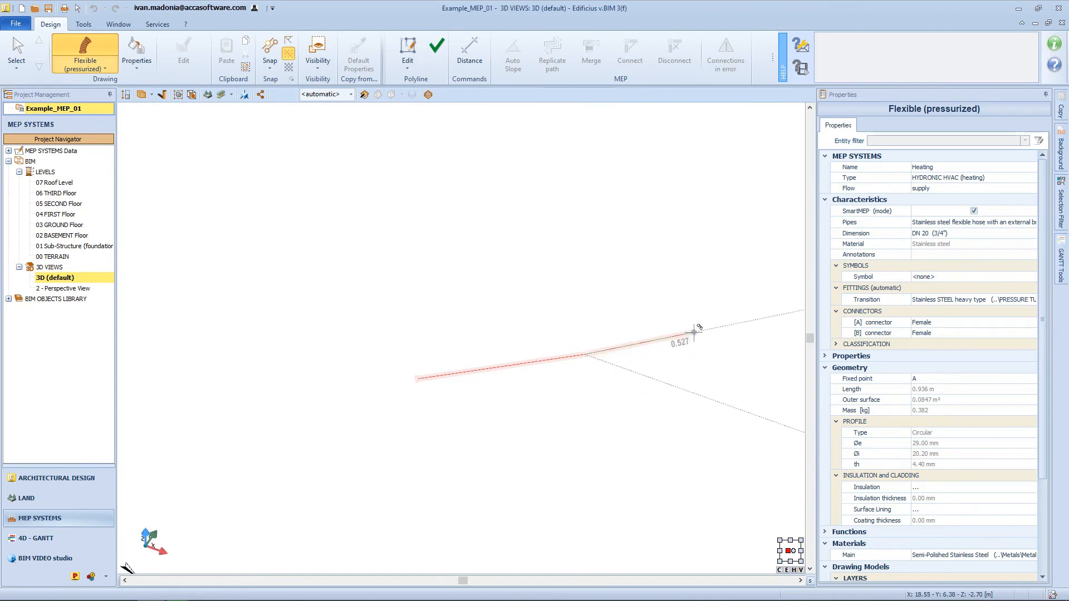
left_click(628, 318)
middle_click_drag(663, 349, 485, 346)
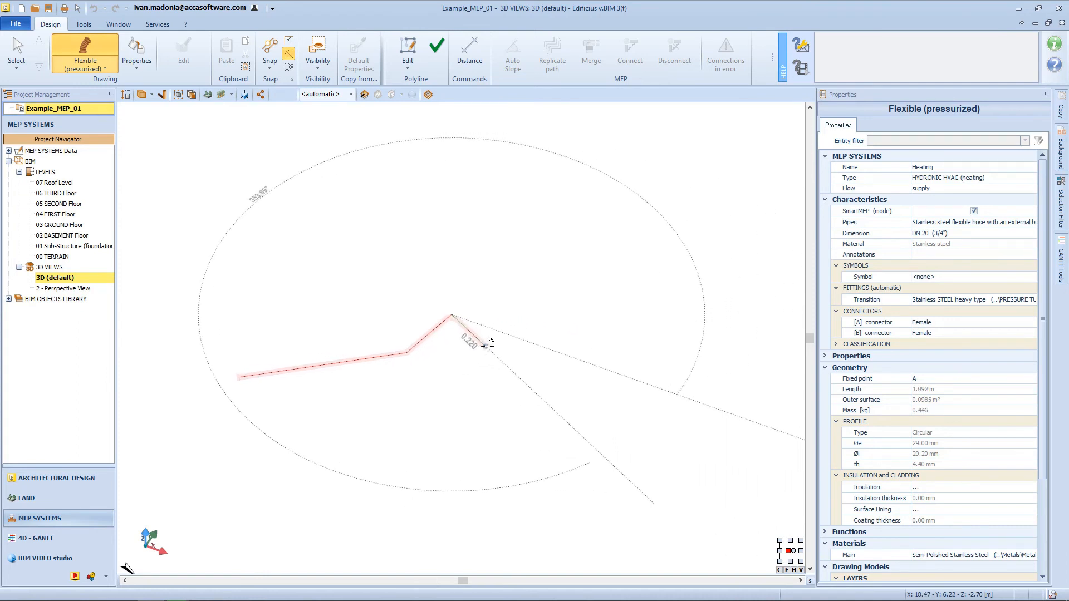
left_click(523, 359)
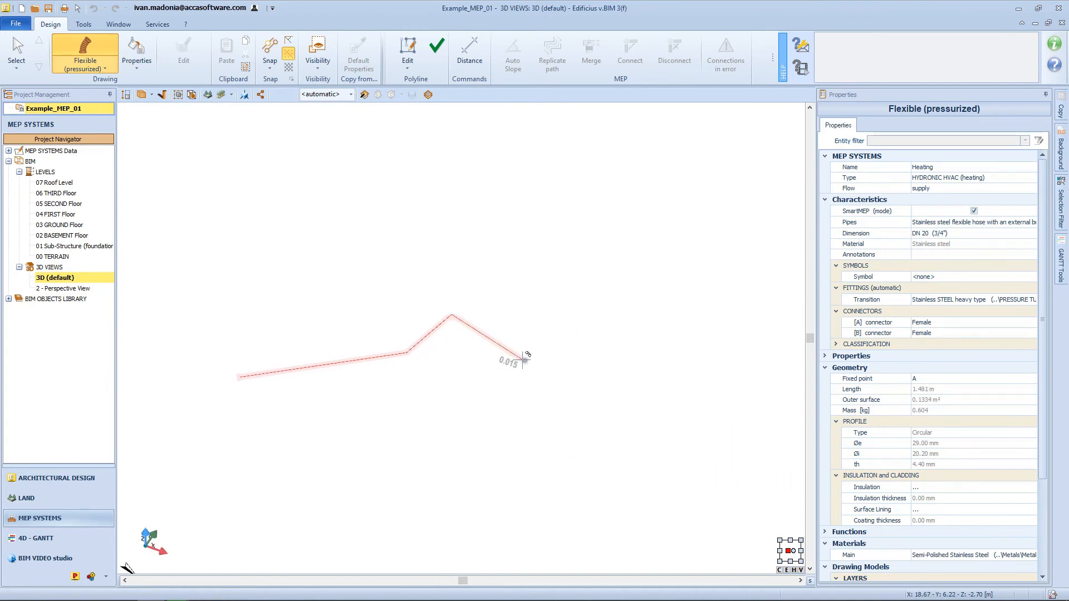
left_click(548, 342)
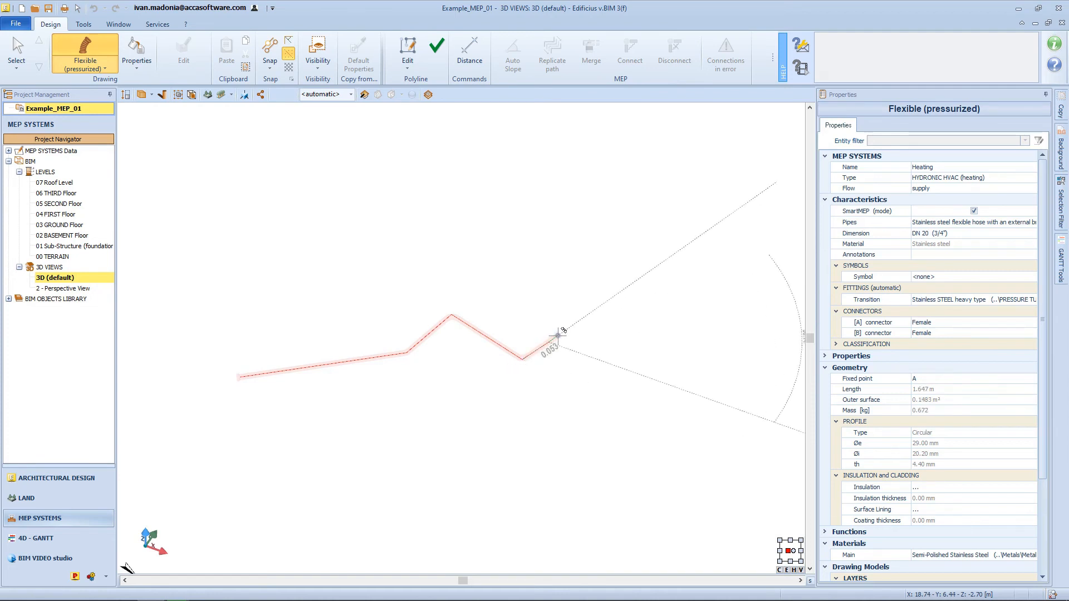
left_click(608, 370)
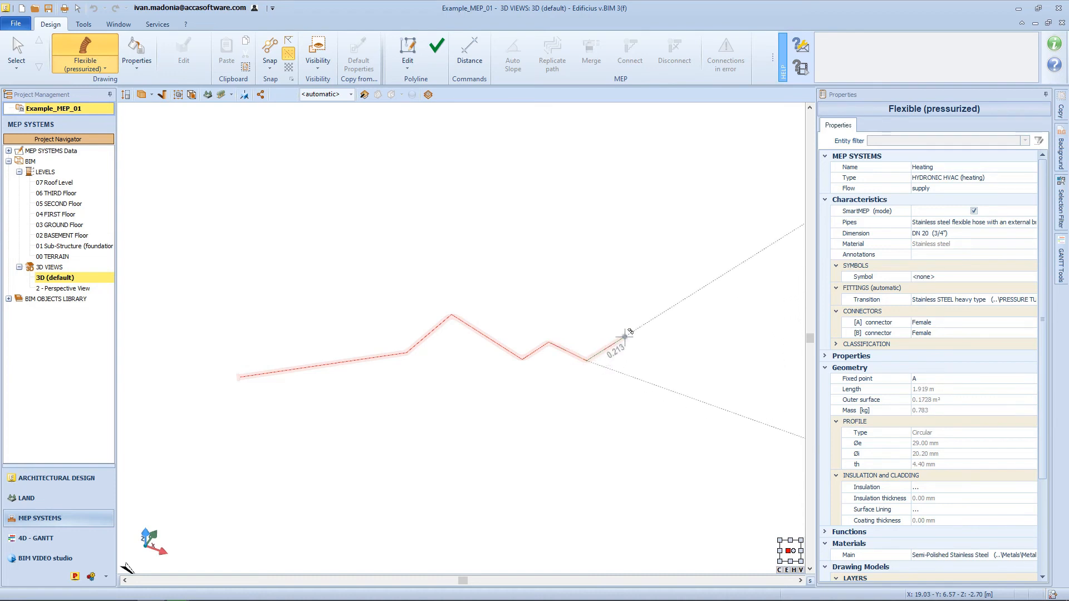
right_click(625, 335)
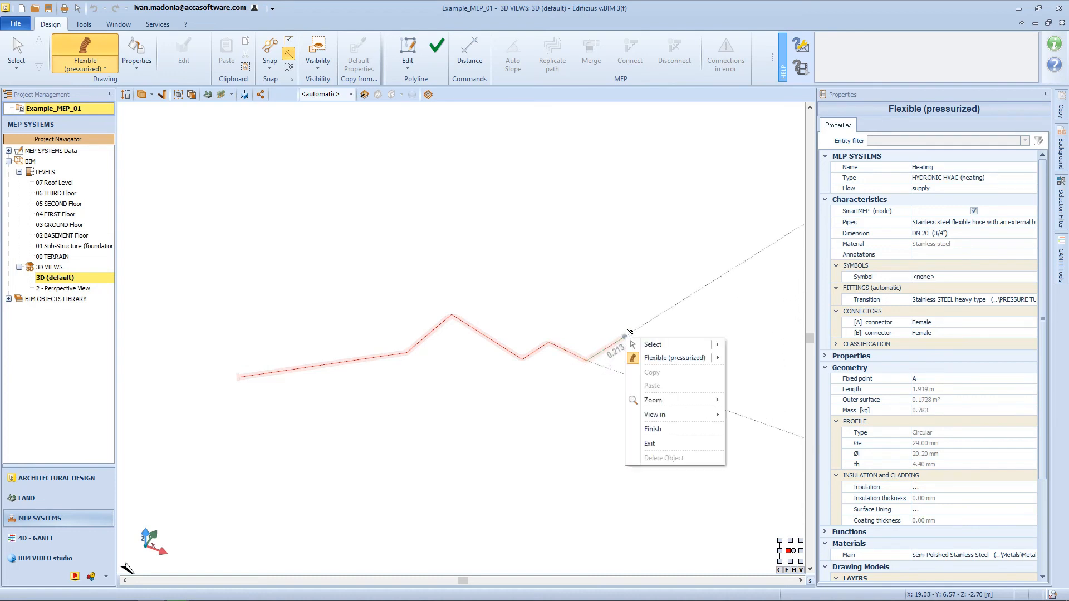
left_click(652, 429)
key("Escape")
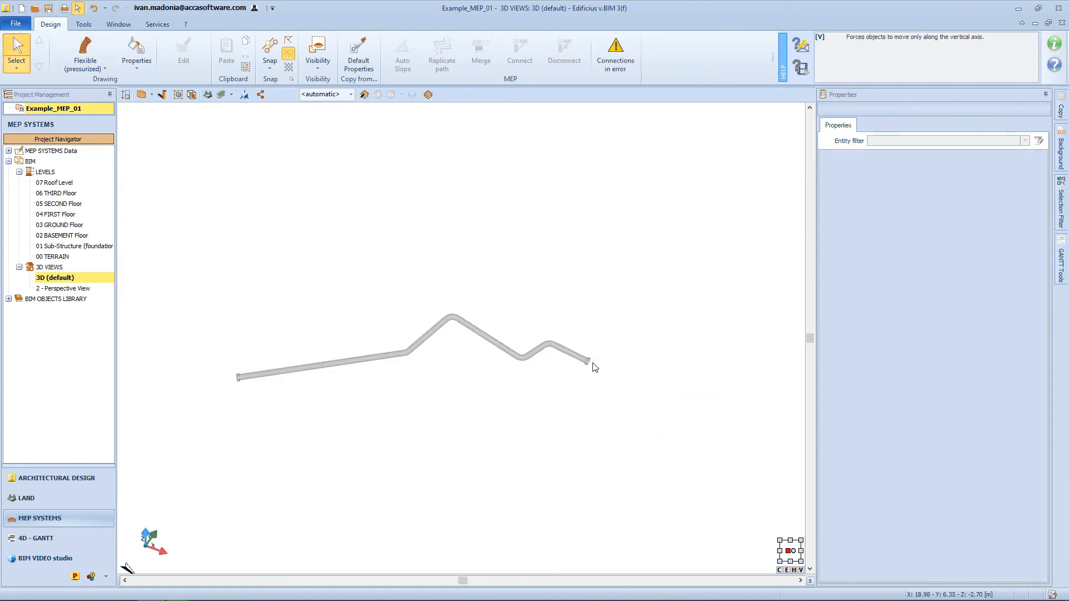
Inspect the flexible pipe's last, first and second segments by selecting each in turn.
left_click(589, 362)
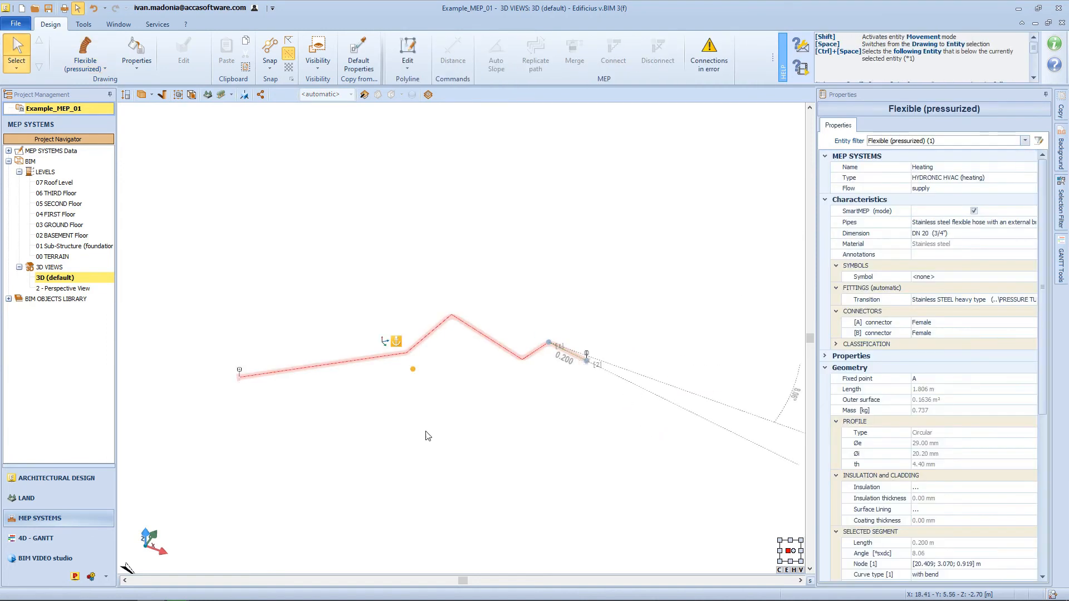
scroll(570, 359, "up", 3)
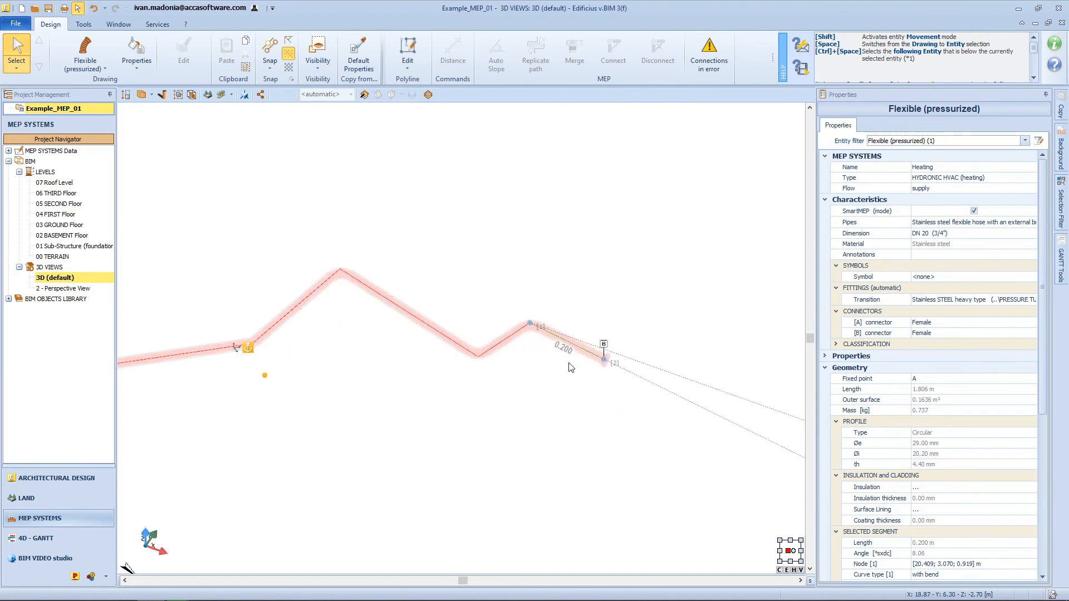
middle_click_drag(533, 327, 609, 328)
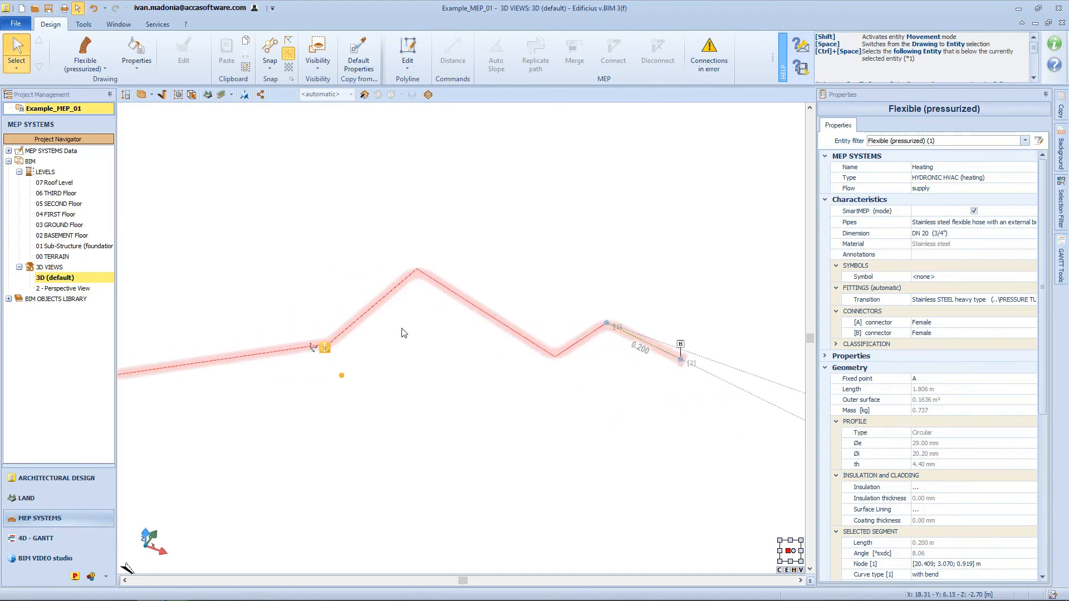
left_click(285, 353)
middle_click_drag(291, 352, 548, 352)
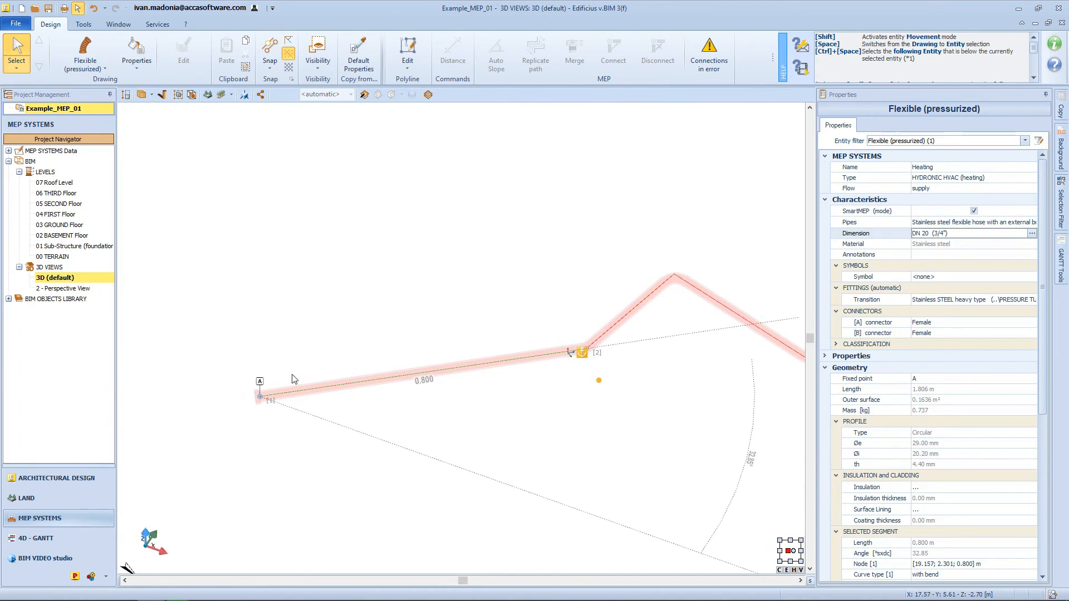
left_click(661, 288)
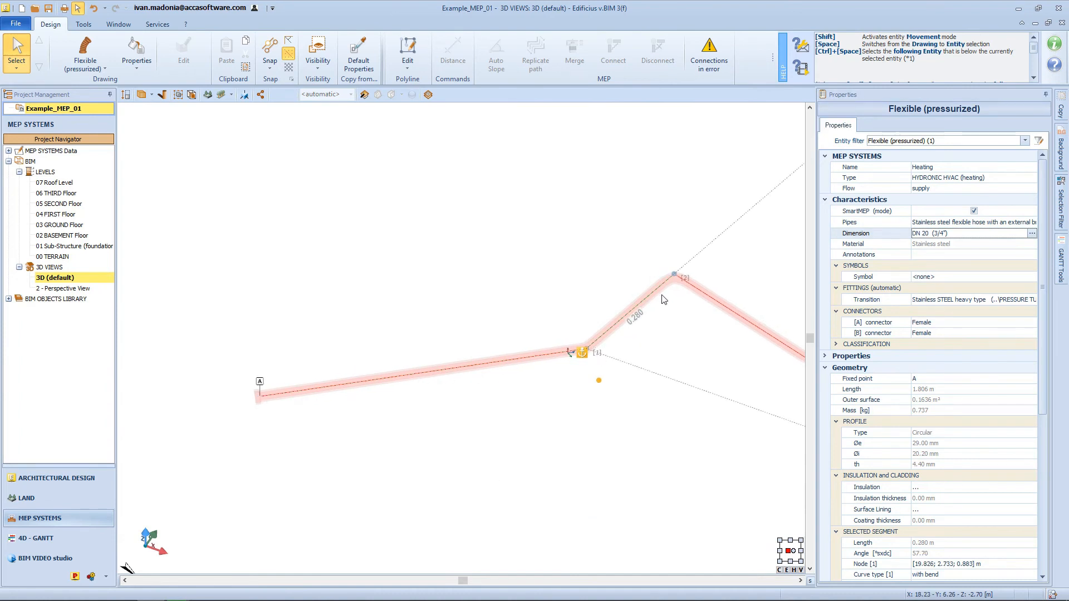
Examine the flexible pipe's bends up close and from several viewing angles with the pipe deselected.
middle_click_drag(661, 288, 617, 348)
scroll(628, 343, "up", 3)
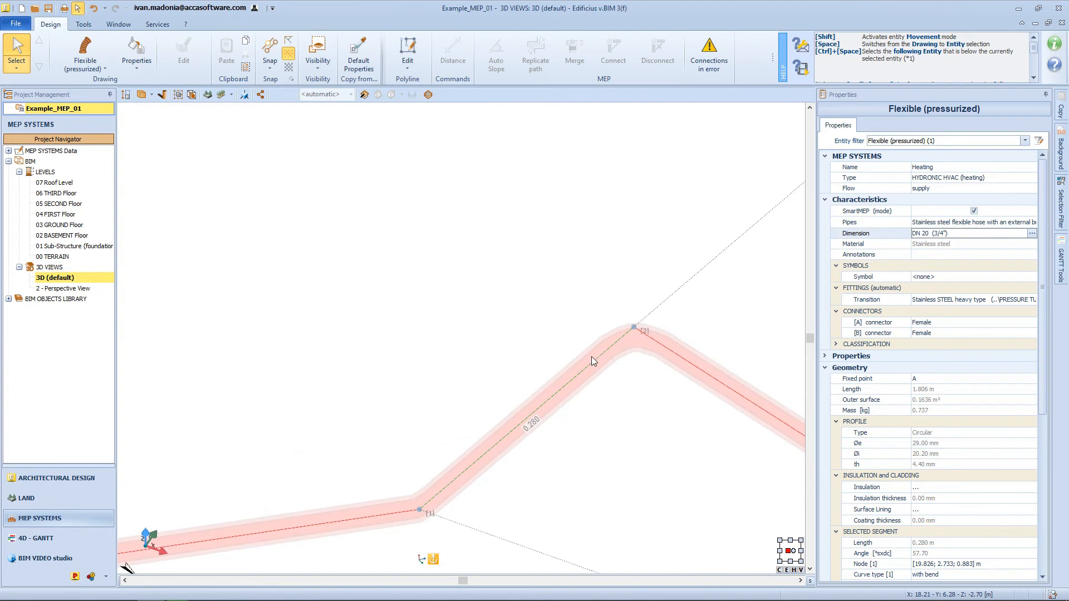
scroll(592, 356, "down", 2)
middle_click_drag(592, 357, 453, 287)
scroll(439, 247, "down", 2)
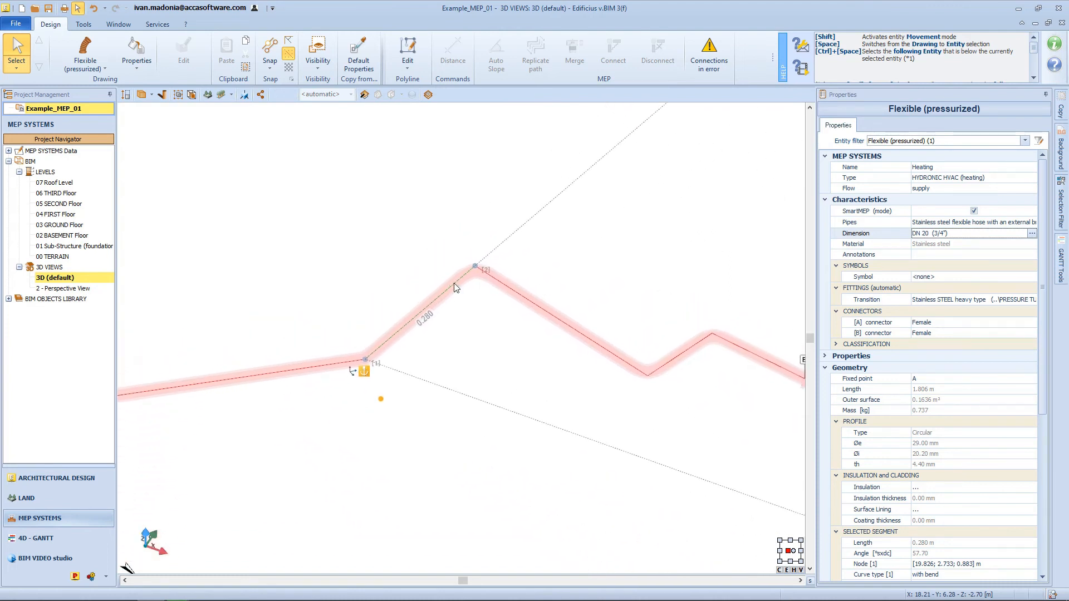
middle_click_drag(465, 332, 446, 308, "shift")
key("Escape")
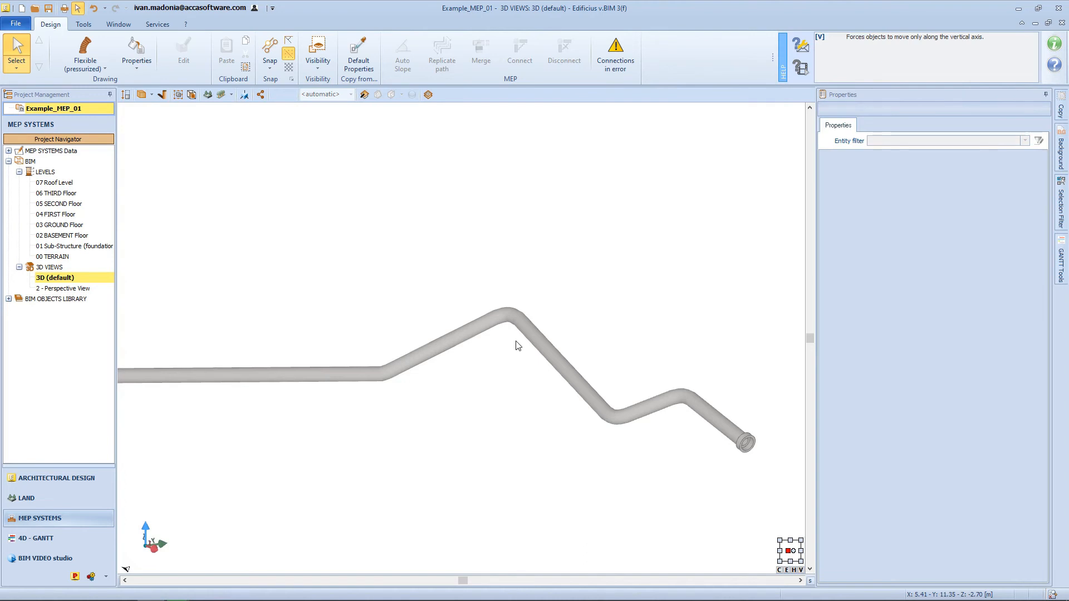
middle_click_drag(517, 345, 607, 319, "shift")
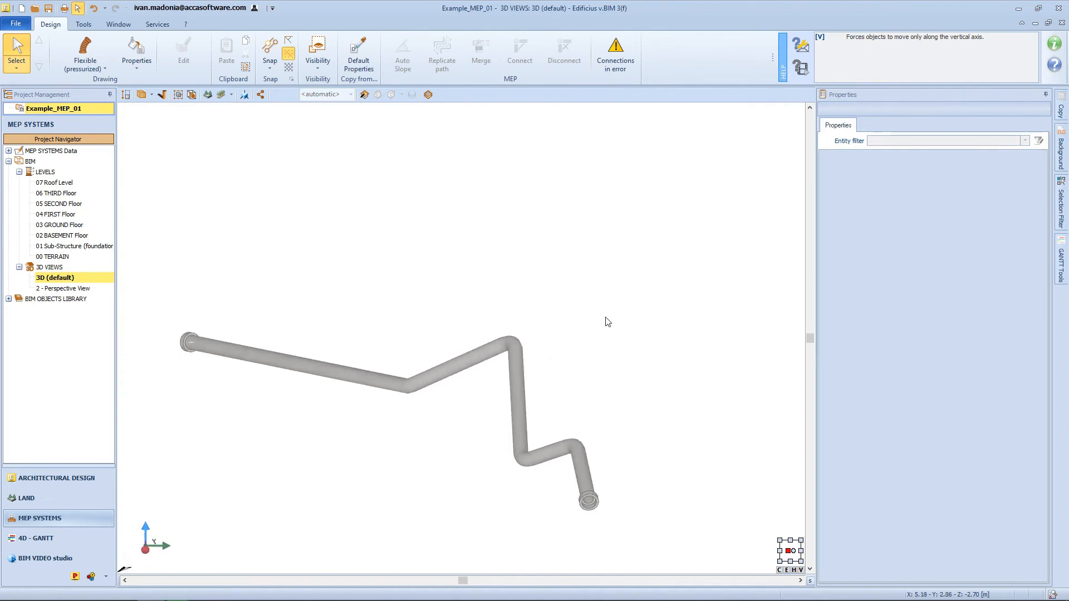
Set Node [1] of the flexible pipe's first segment to X 19, Y 2.2 and Z 0.4 m.
left_click(328, 363)
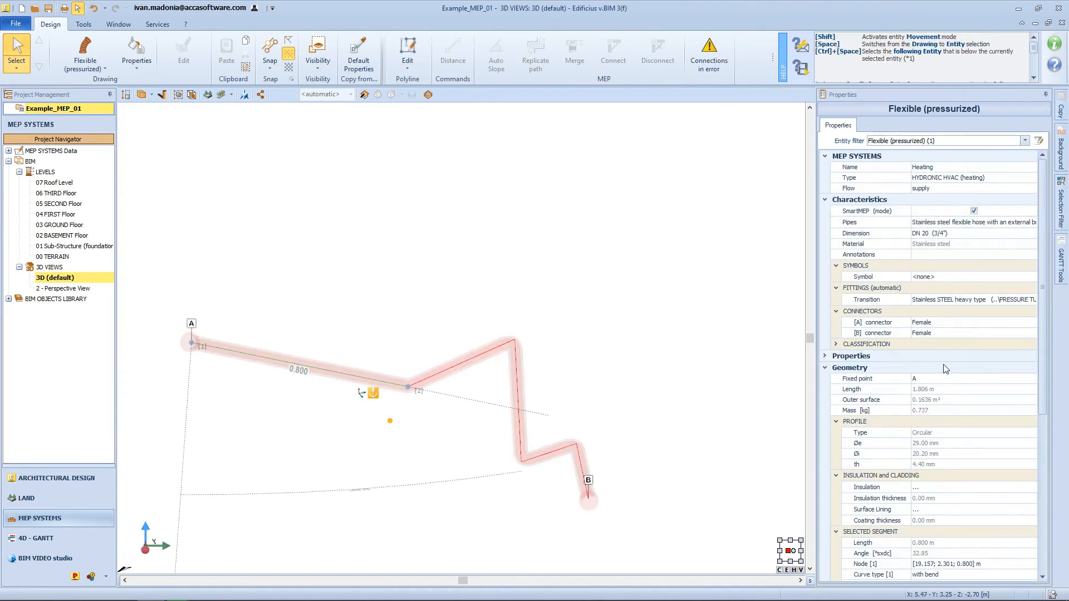
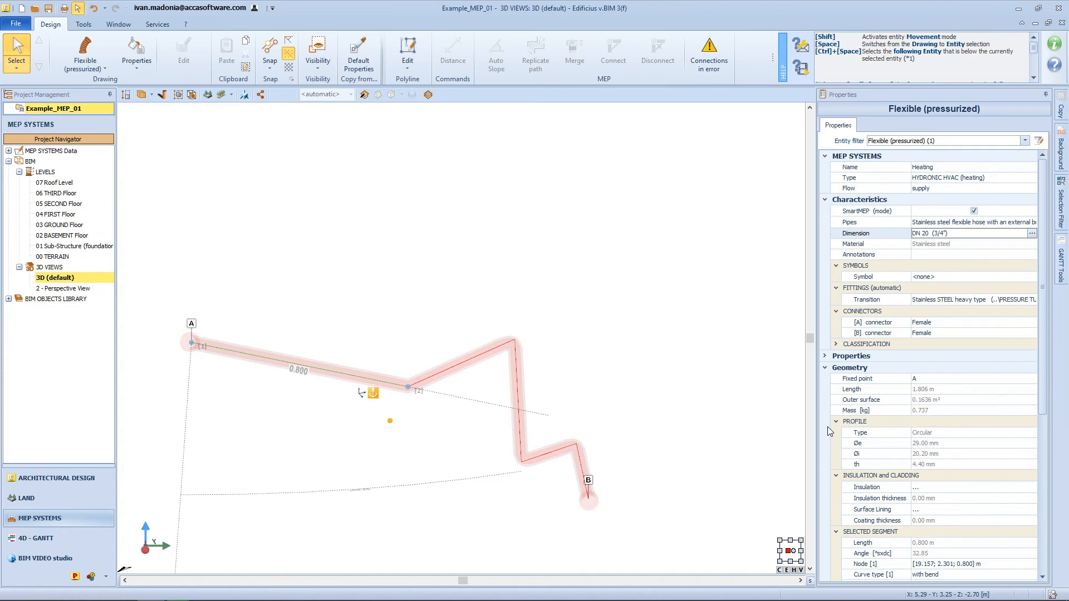
scroll(832, 460, "down", 3)
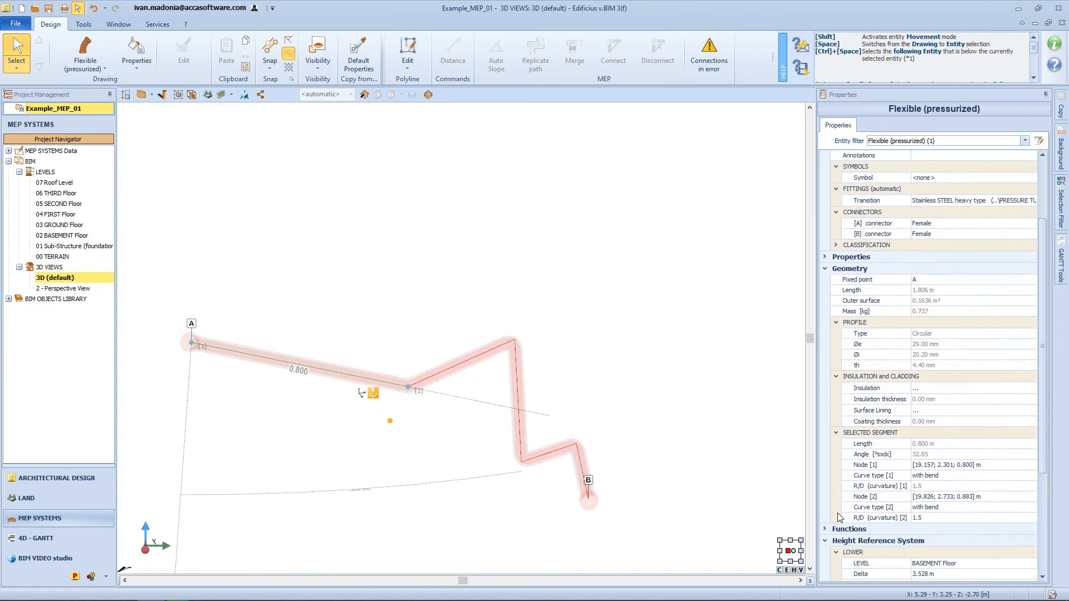
scroll(837, 518, "down", 1)
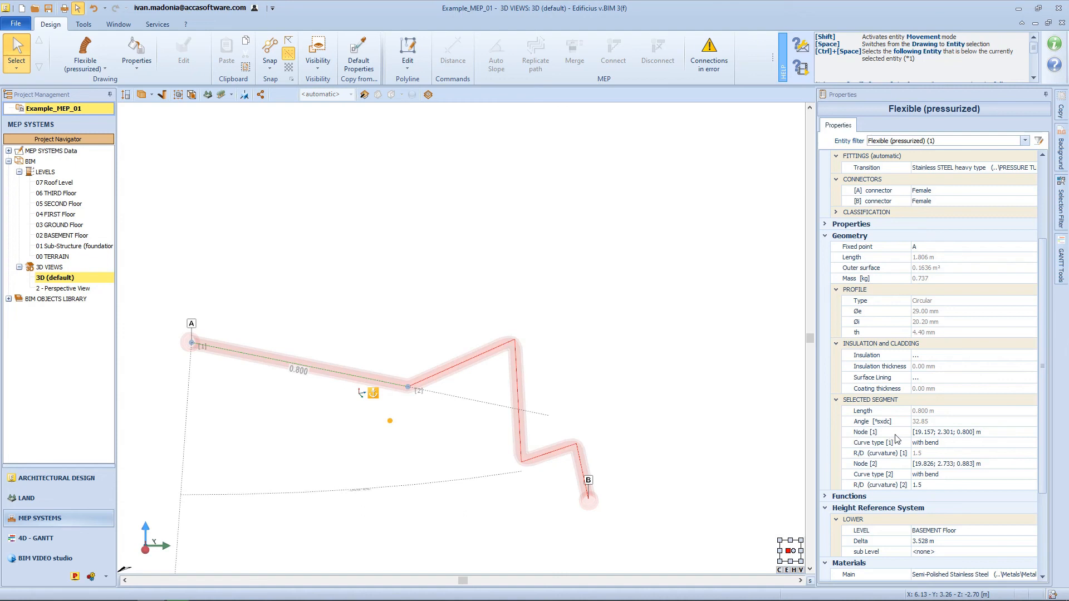
left_click(1018, 434)
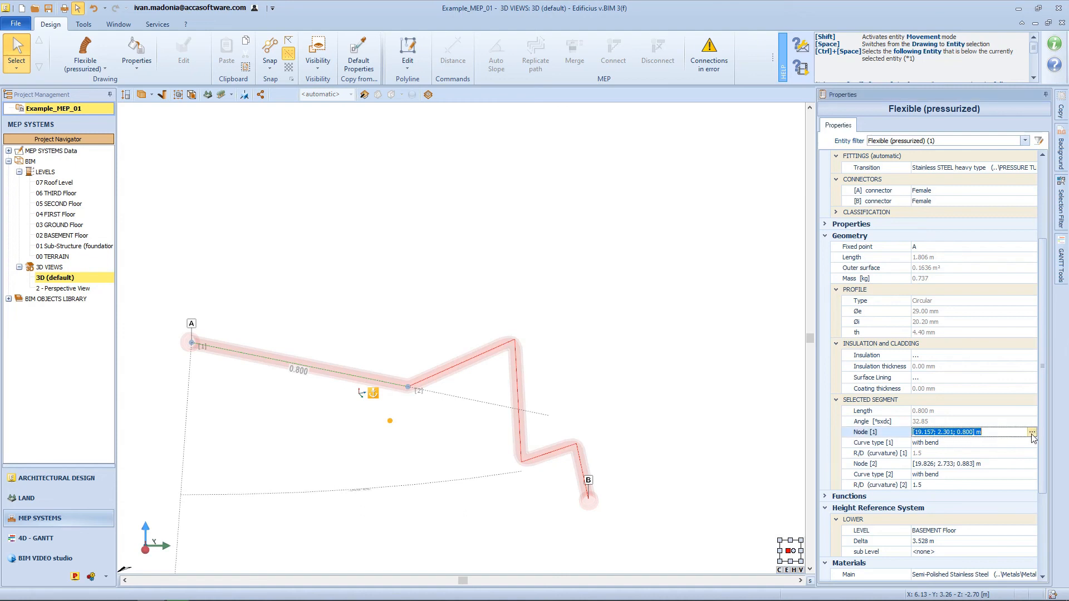
left_click(1032, 432)
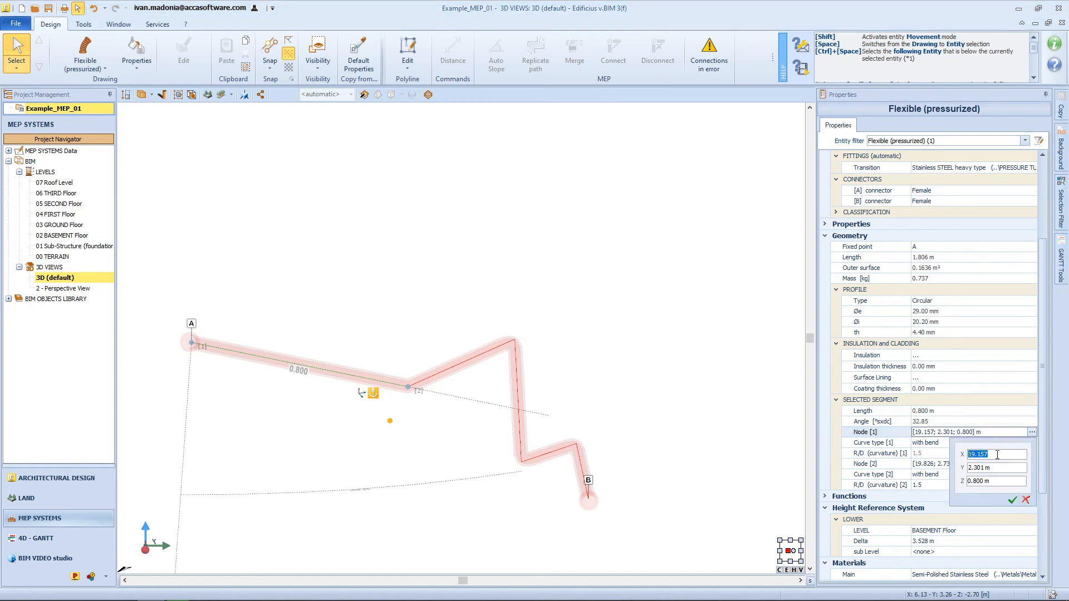
left_click_drag(988, 455, 974, 481)
type("024")
left_click(1013, 501)
Move the first segment's Node [2] lower so the segment is about 0.974 m long.
mouse_move(485, 461)
middle_mouse_down()
mouse_move(517, 441)
mouse_move(468, 453)
mouse_move(476, 442)
mouse_move(471, 454)
middle_mouse_up()
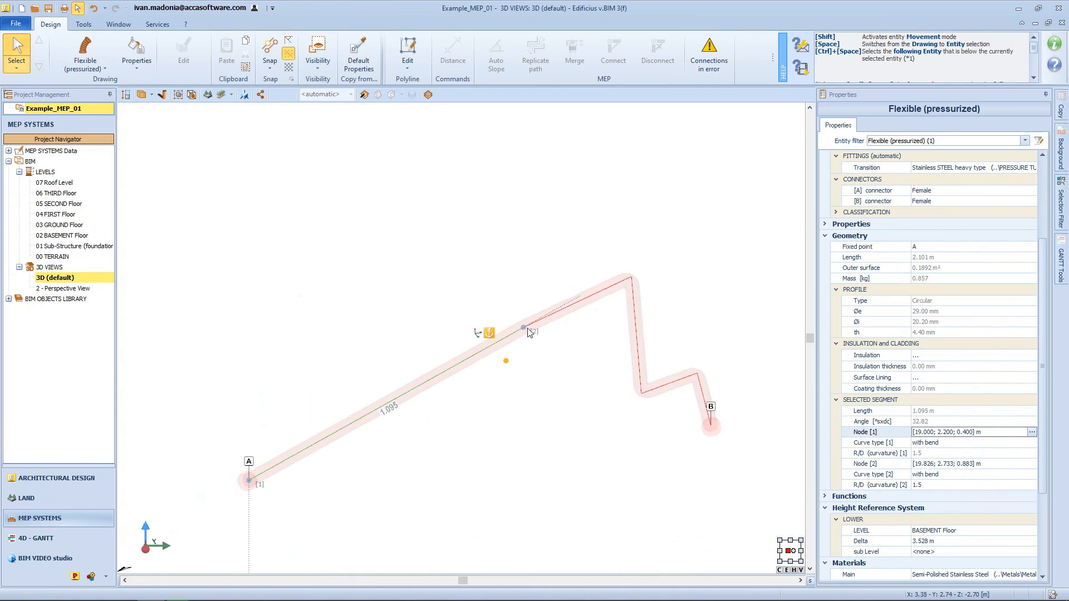
left_click_drag(524, 326, 496, 402)
middle_click_drag(545, 388, 498, 365)
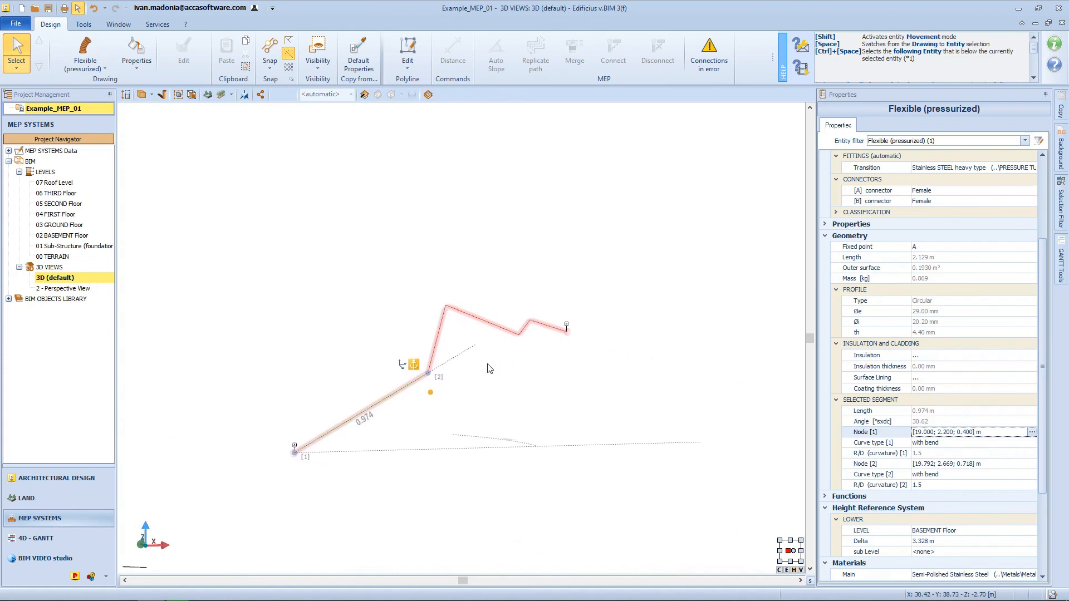
scroll(425, 367, "up", 5)
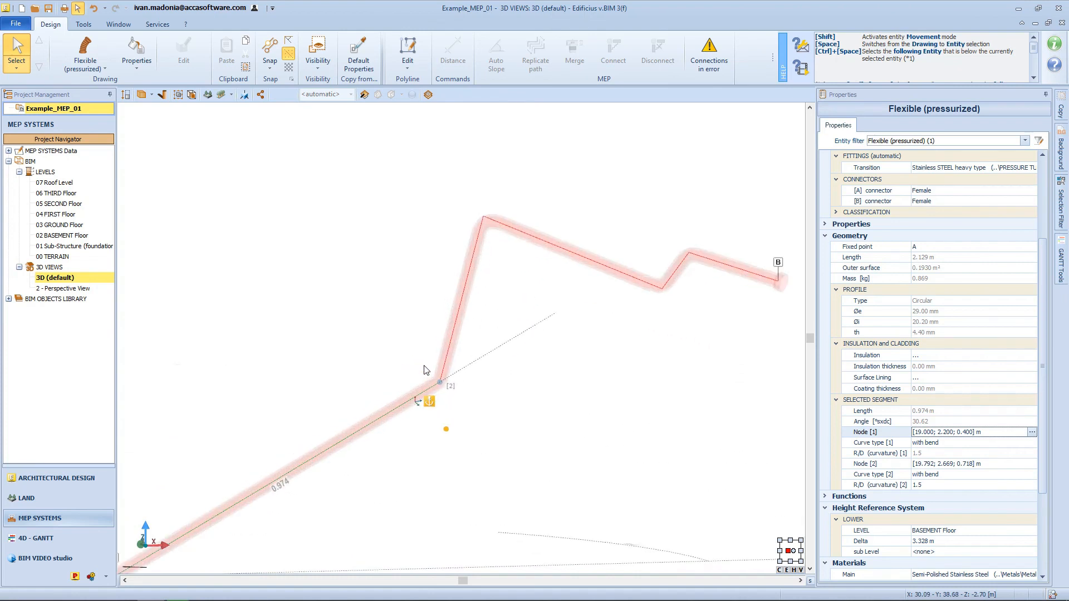
Set Curve type [1] of the flexible pipe's second segment to "with spline".
left_click(467, 297)
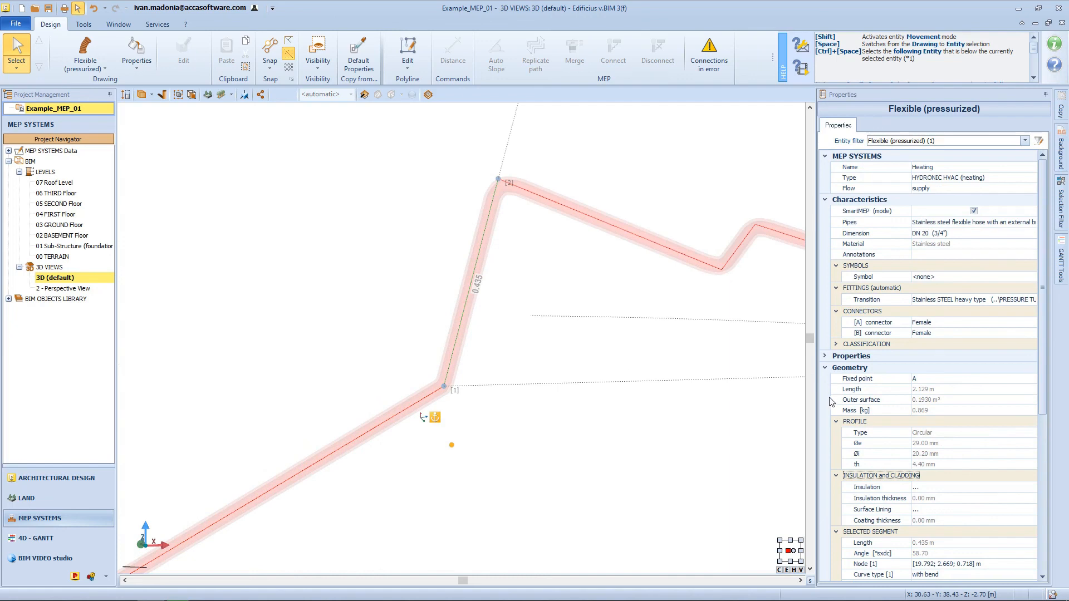
scroll(826, 414, "down", 4)
scroll(826, 415, "down", 1)
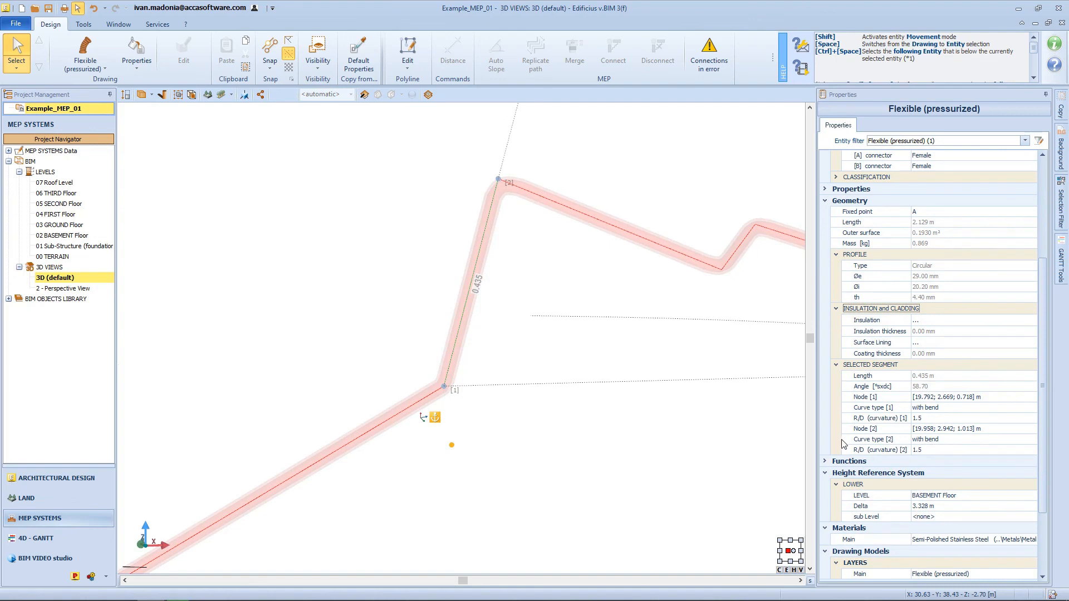
left_click(963, 409)
left_click(1032, 407)
left_click(994, 425)
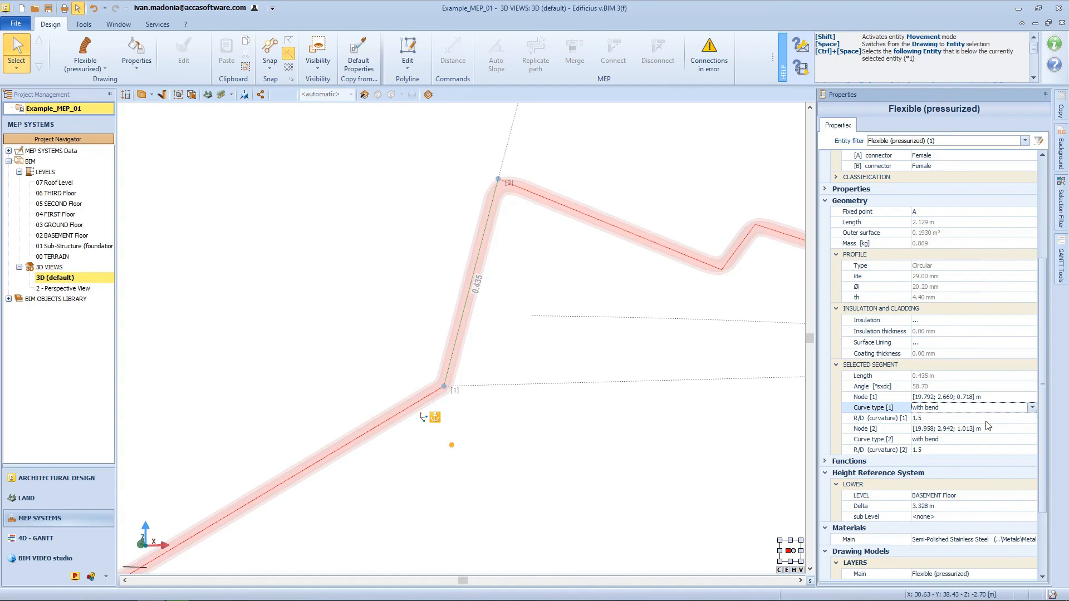
scroll(522, 389, "down", 2)
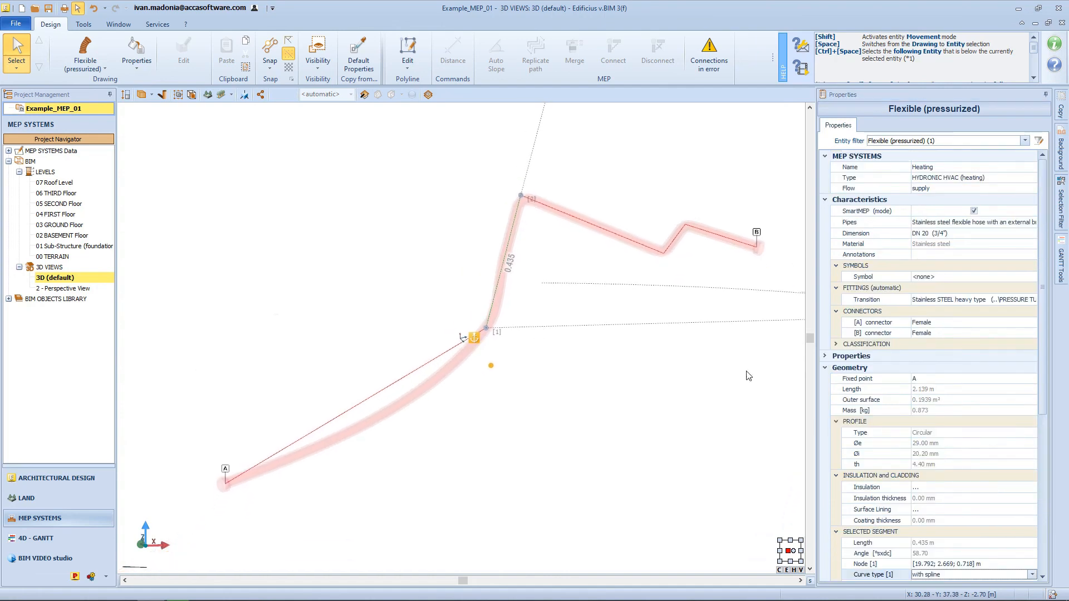
scroll(903, 406, "down", 4)
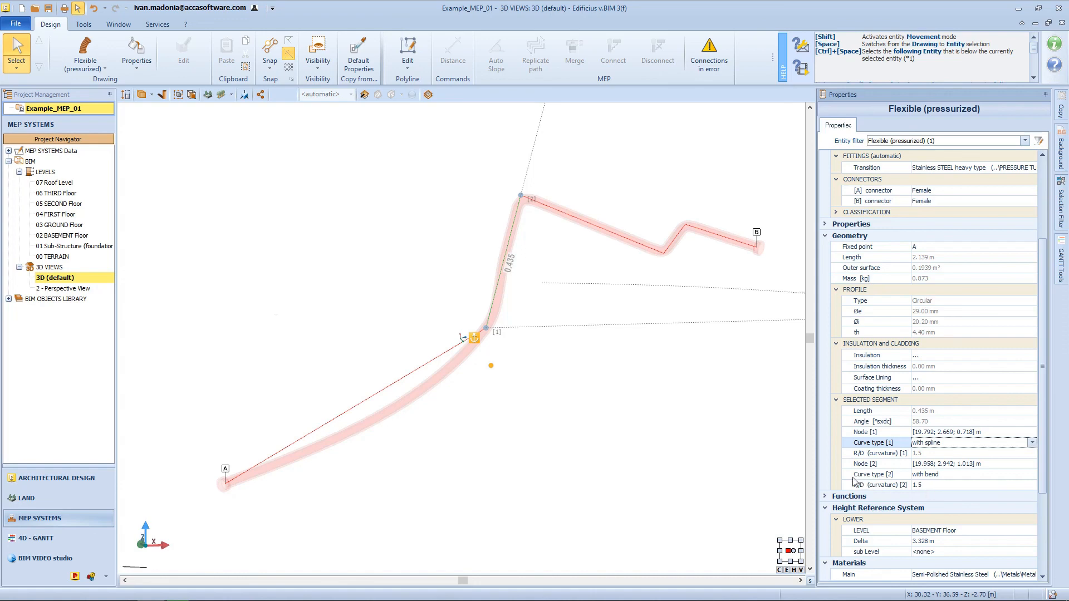
Insert a node in the second segment, place it about 0.316 m from the segment's first node, and delete the inserted node.
right_click(499, 287)
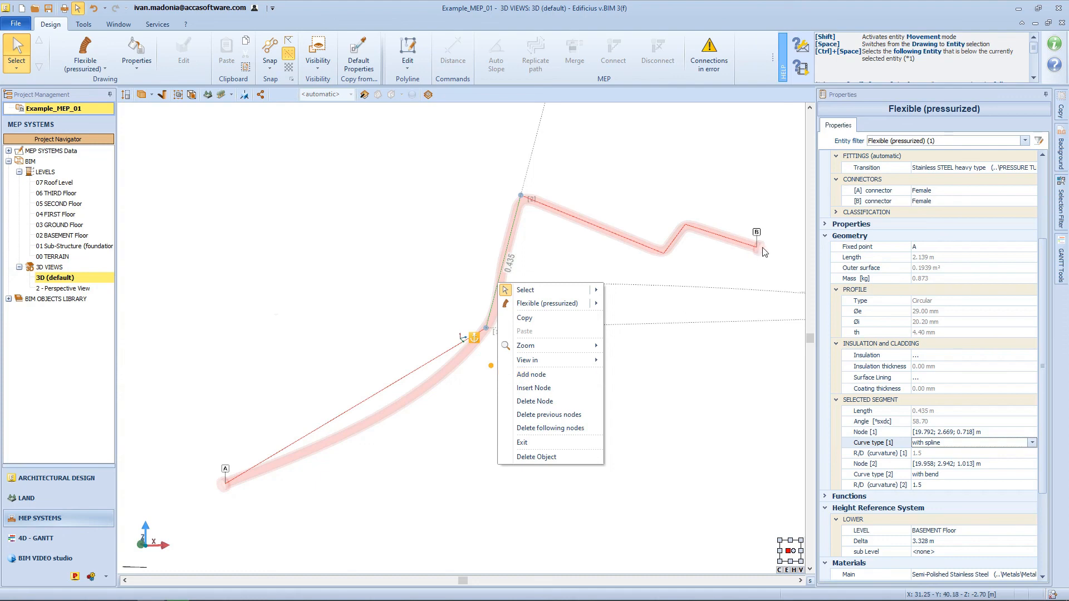
left_click(525, 389)
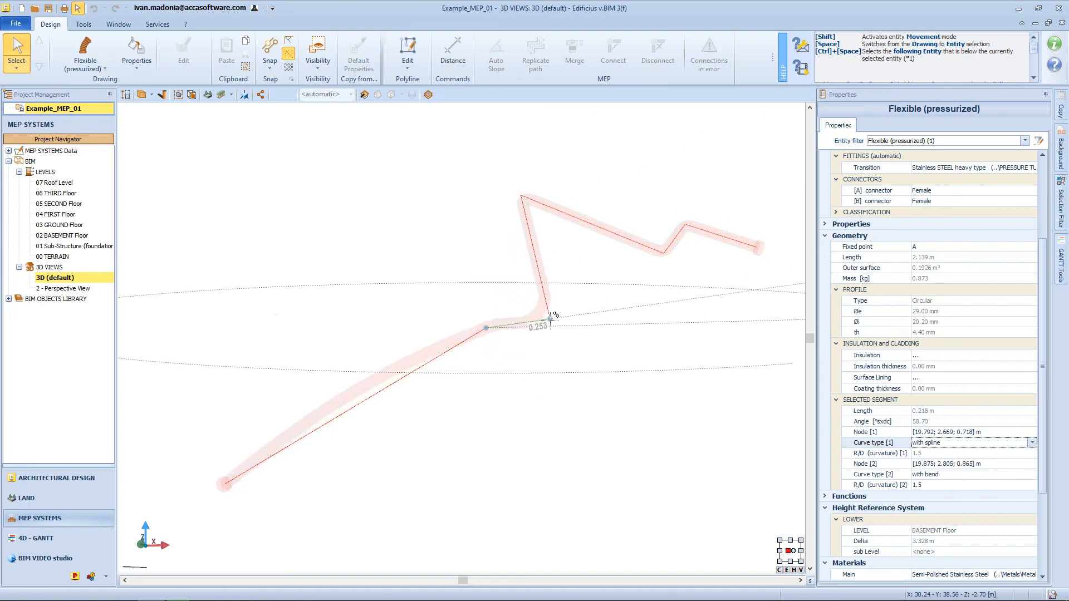
left_click(566, 320)
right_click(566, 321)
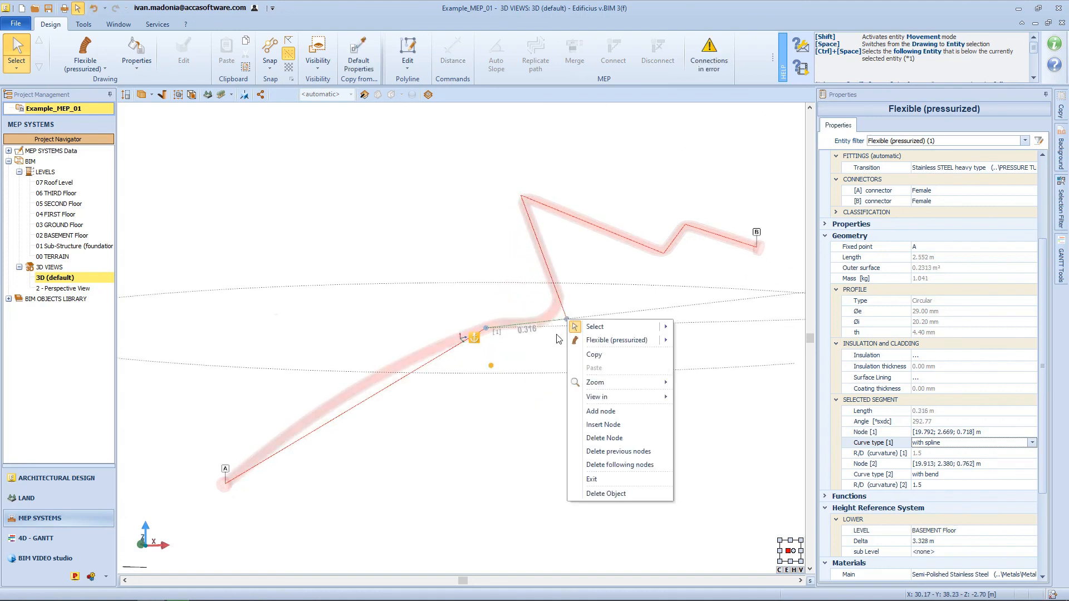
left_click(603, 443)
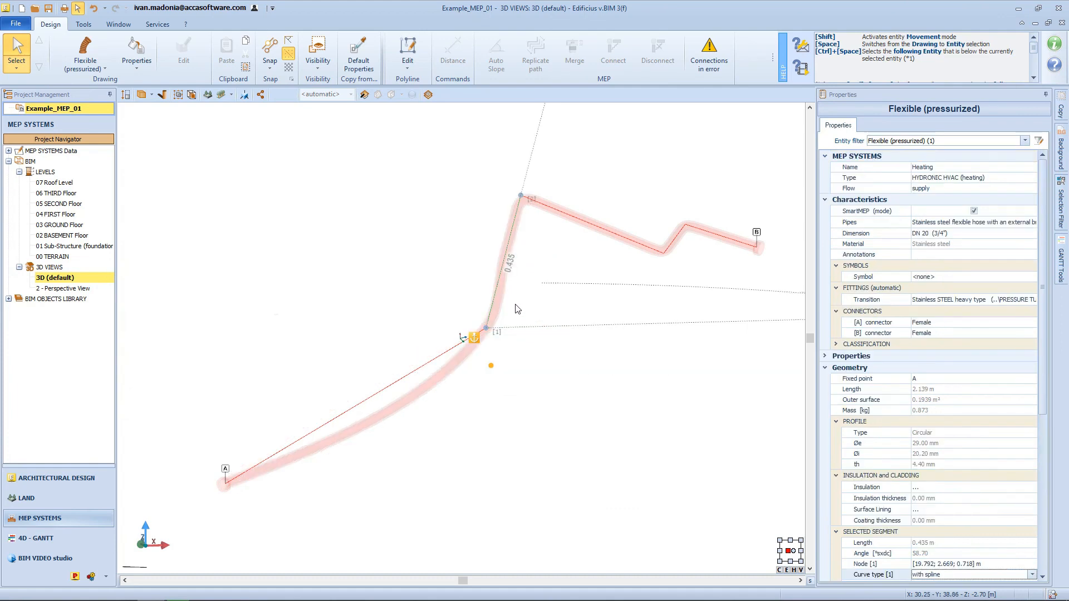
right_click(498, 291)
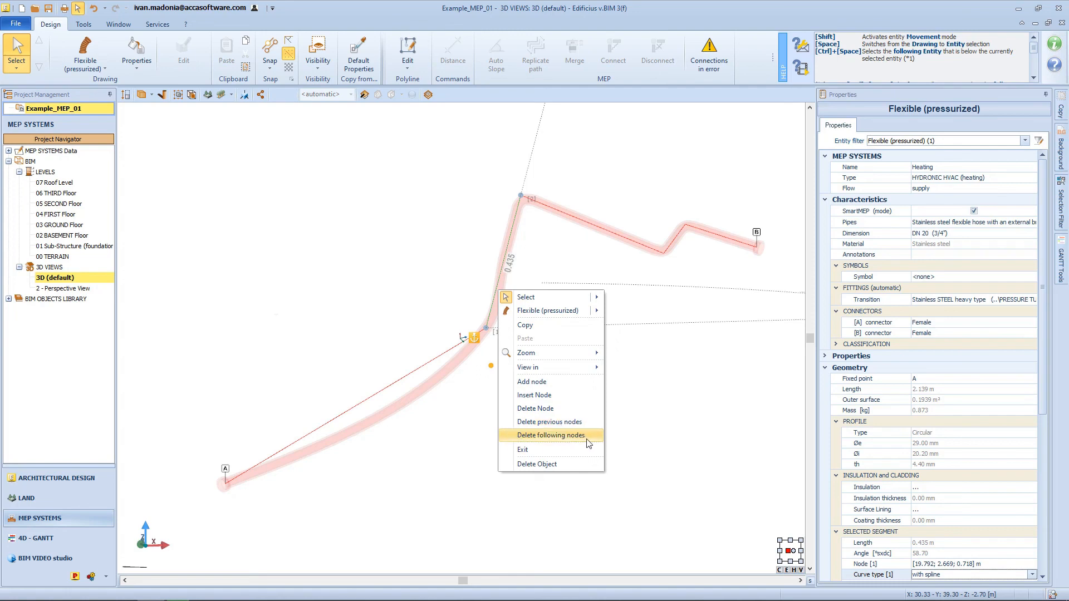
left_click(556, 451)
mouse_move(555, 446)
middle_mouse_down()
mouse_move(536, 427)
mouse_move(556, 408)
mouse_move(563, 426)
middle_mouse_up()
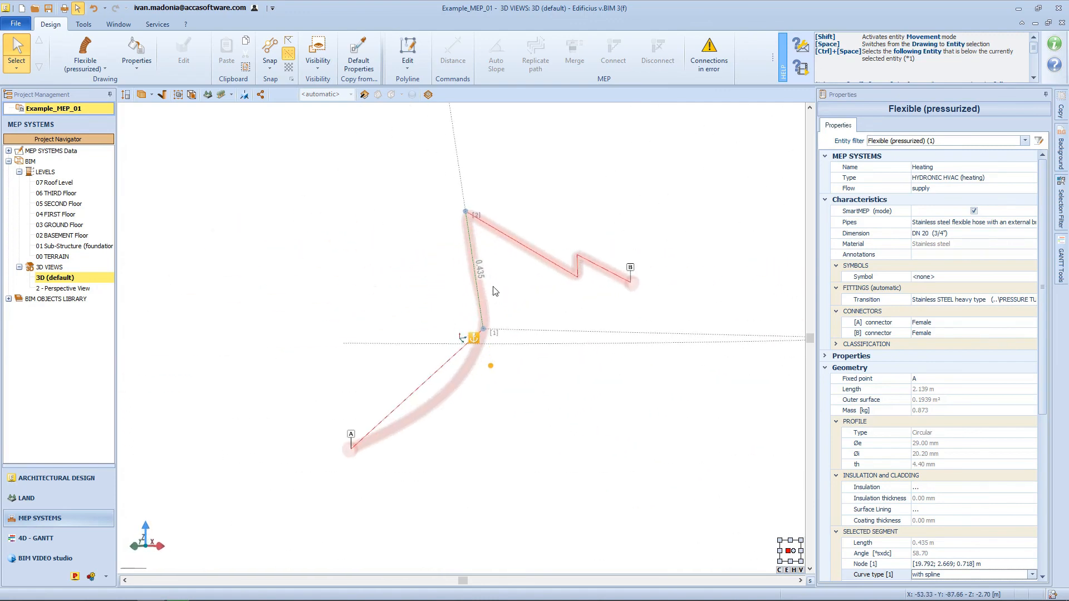
Apply an offset of 0.75 m to the whole flexible pipe.
left_click(416, 68)
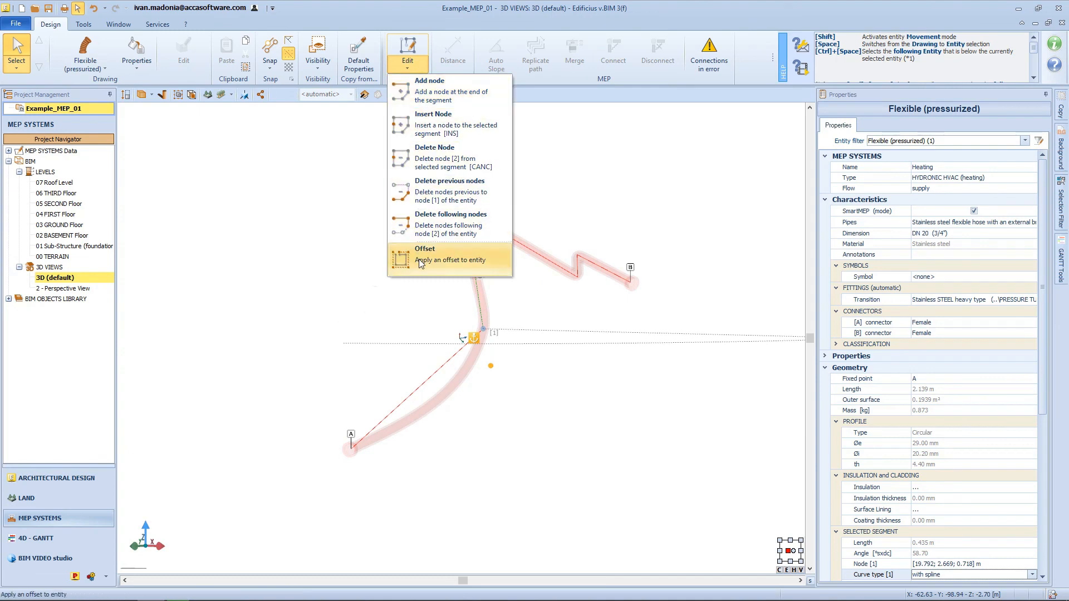
left_click(448, 272)
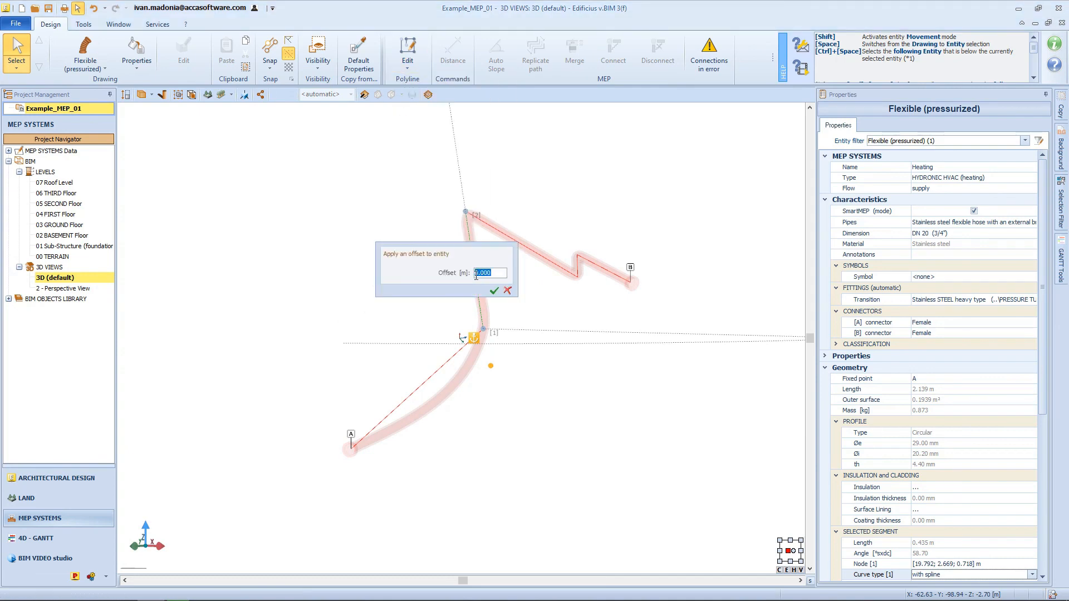
type("0.75")
key("Return")
scroll(467, 267, "down", 1)
middle_click_drag(625, 268, 403, 275)
right_click_drag(404, 276, 477, 305)
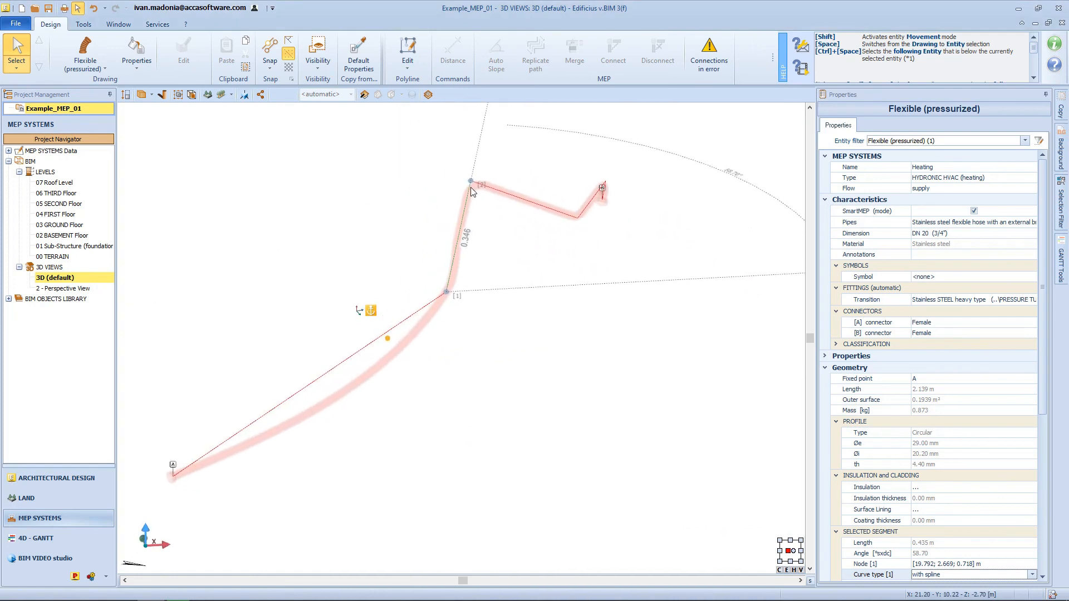
Delete Node [2] of the flexible pipe's second segment.
key("Delete")
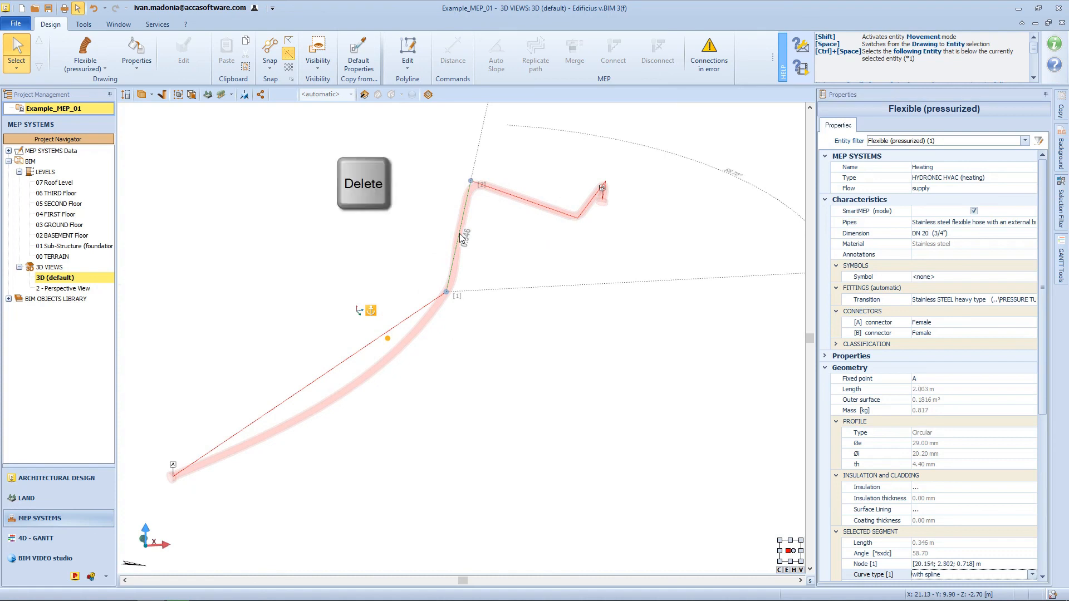
key("Delete")
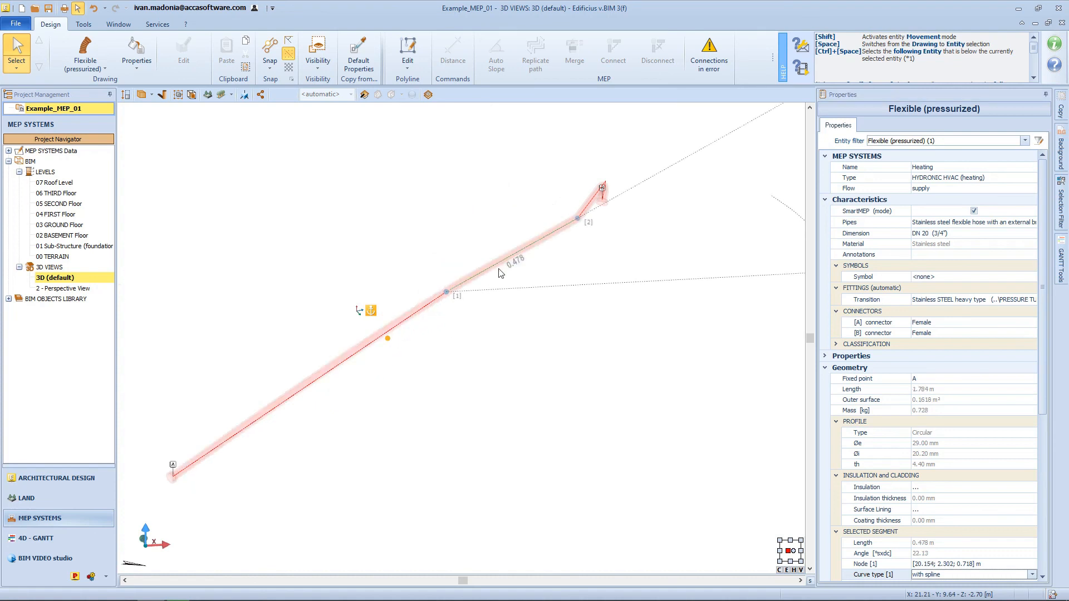
right_click_drag(501, 272, 369, 238)
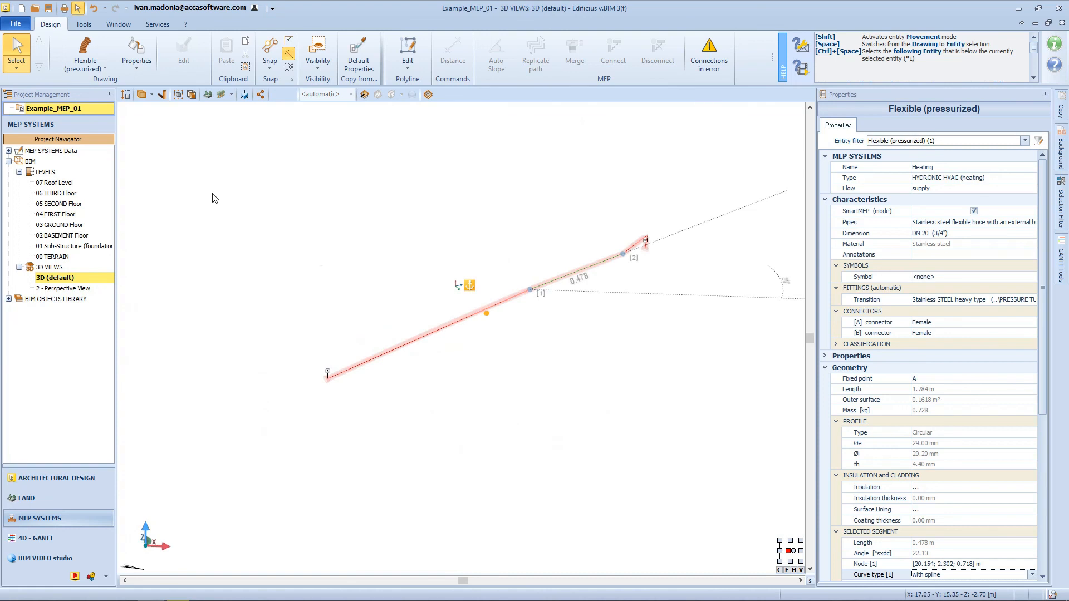
Open the 04 FIRST Floor level and draw a zigzag flexible pressurized pipe of three segments, about 1.3 m long in total.
double_click(67, 215)
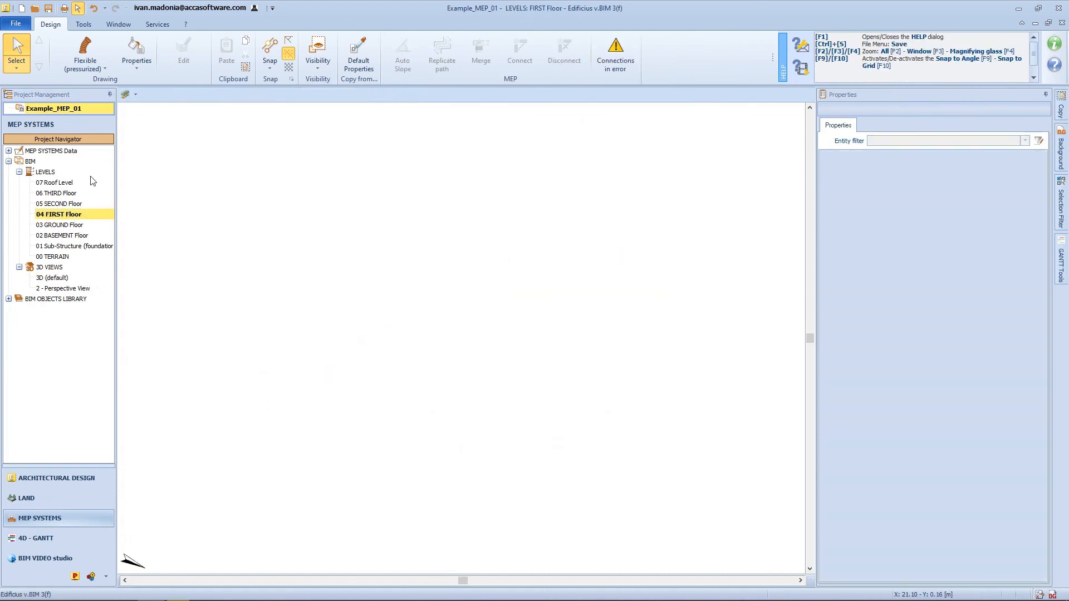
left_click(85, 53)
left_click(269, 332)
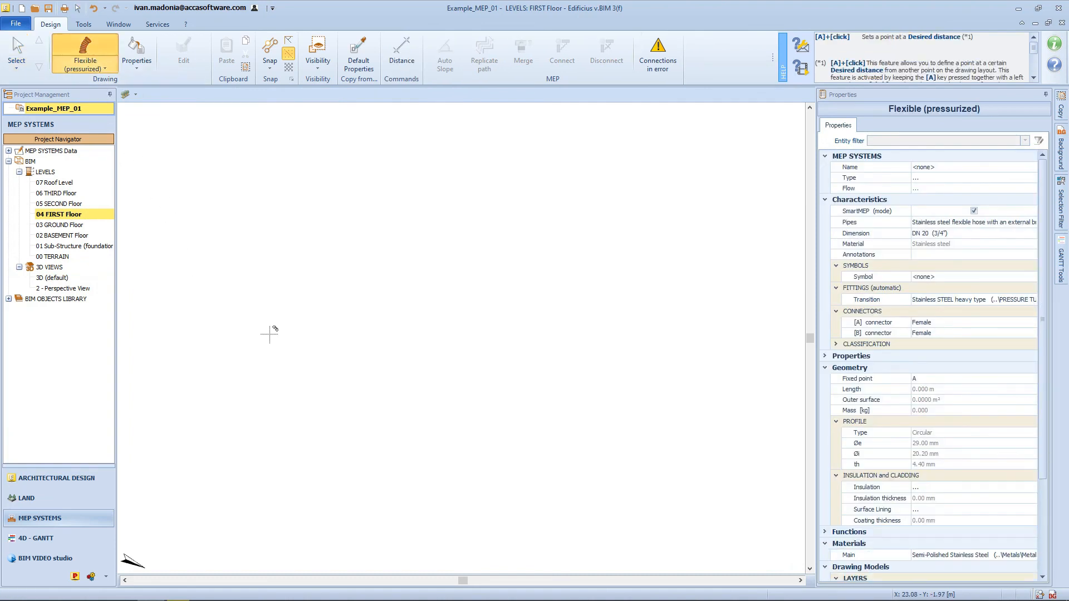
left_click(354, 302)
left_click(400, 392)
left_click(478, 342)
right_click(479, 343)
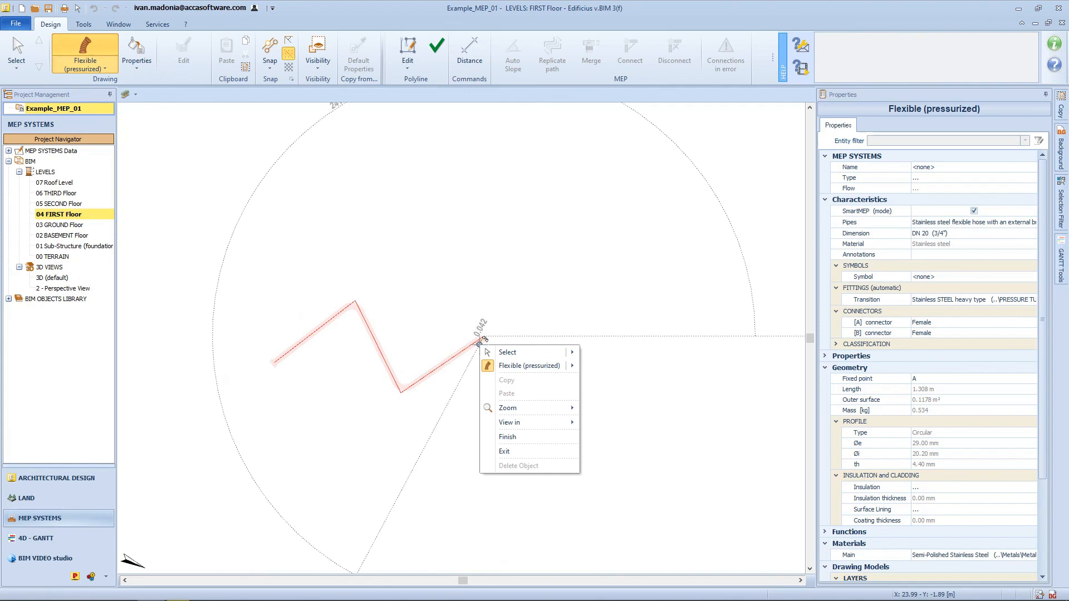
left_click(501, 437)
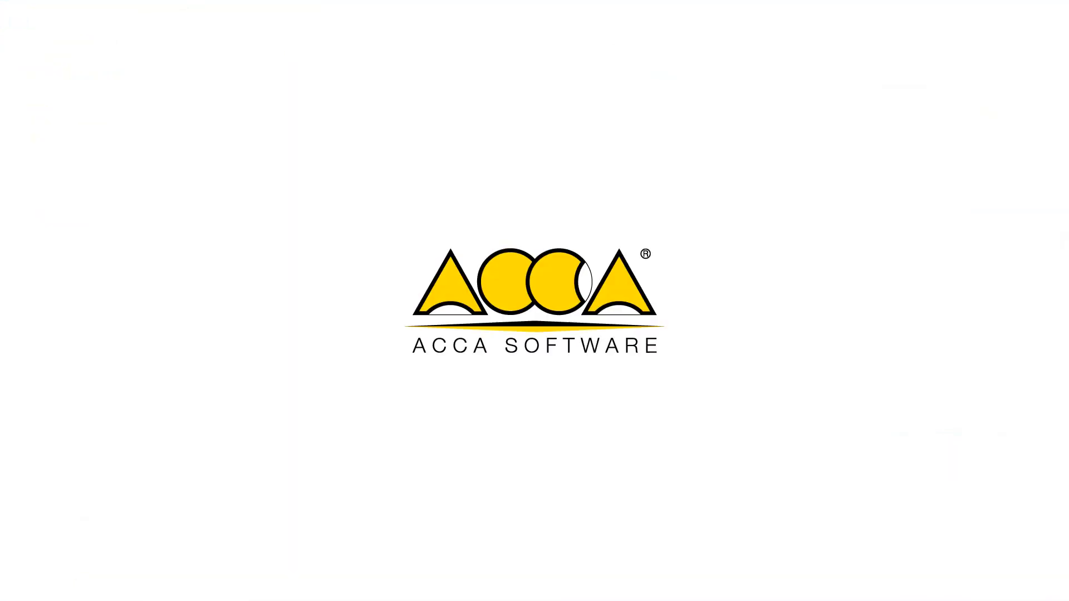